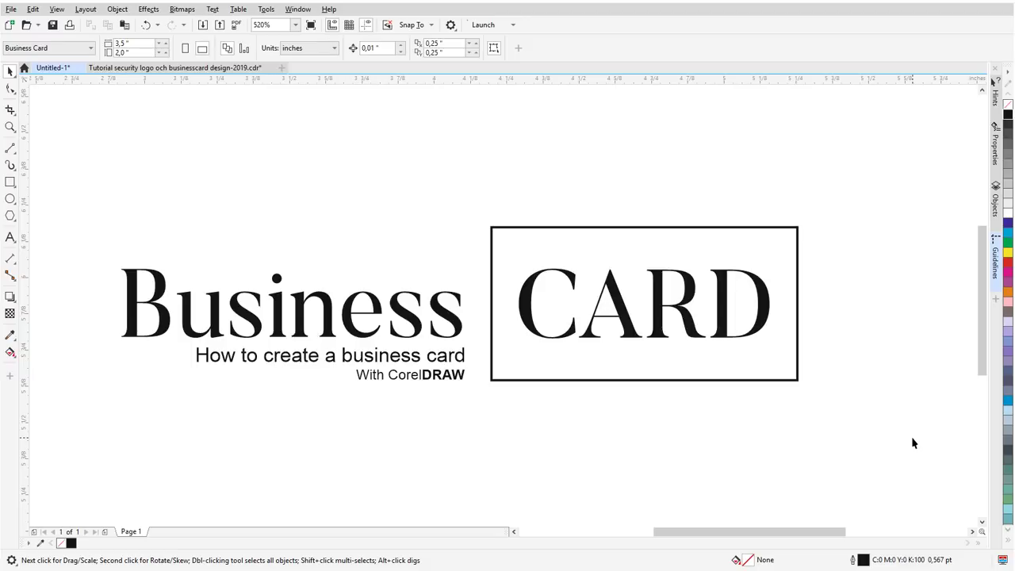
Step: Open the File menu to begin creating a new document
left_click(12, 9)
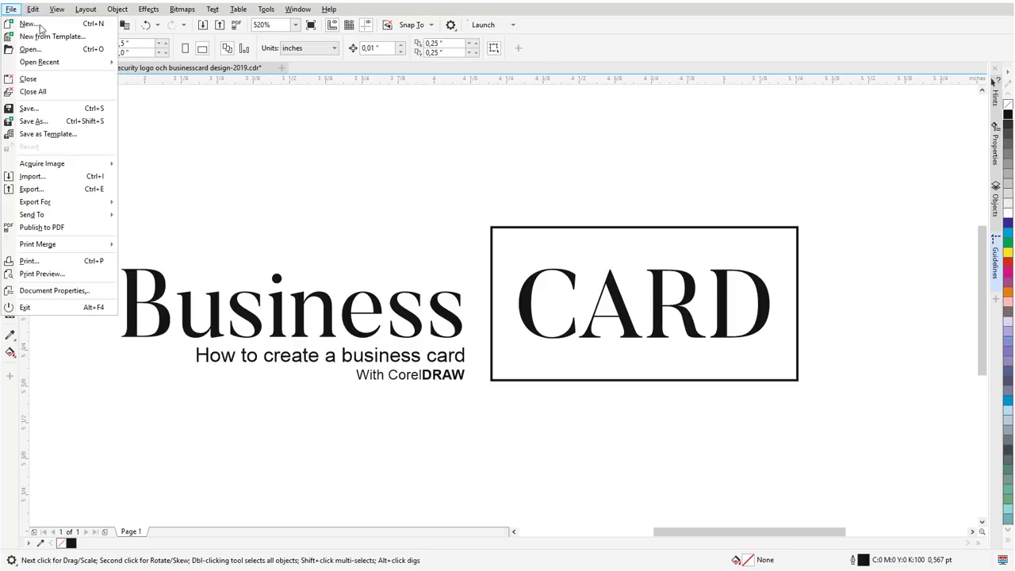
Step: Start a new document named 'My Card' with the number of pages set to 1
left_click(108, 24)
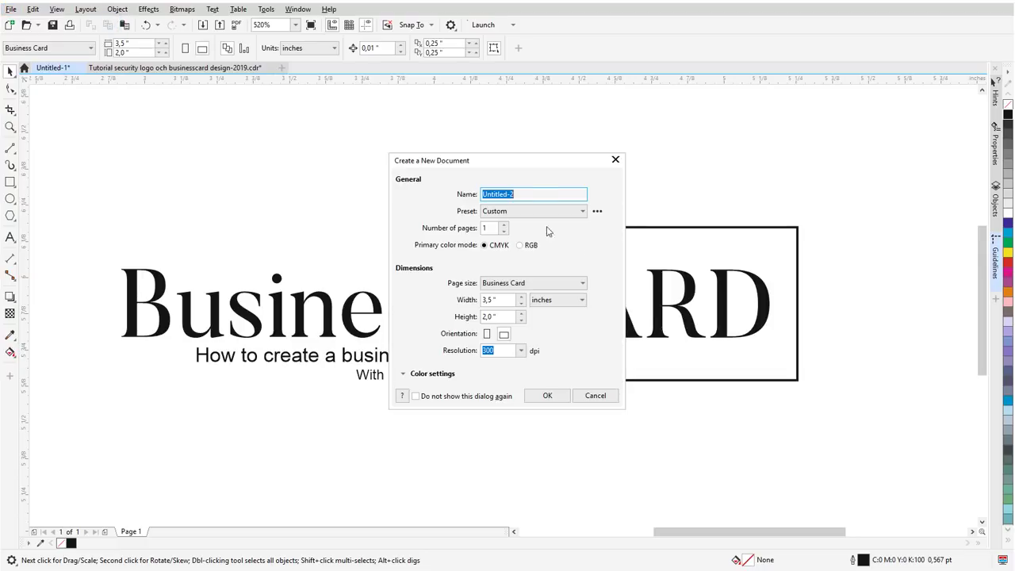
left_click_drag(512, 156, 474, 148)
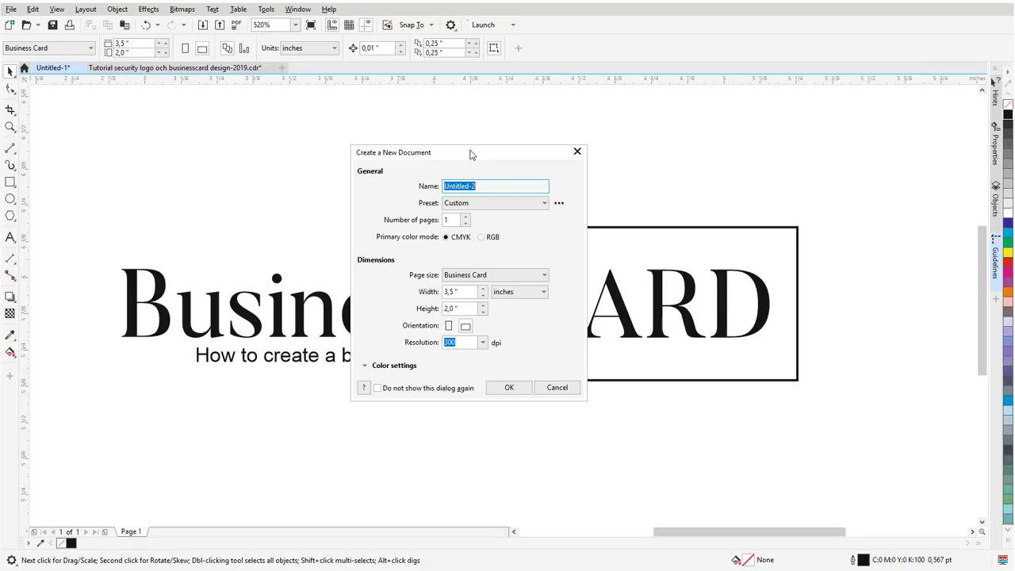
type("My Card")
key("Tab")
key("Tab")
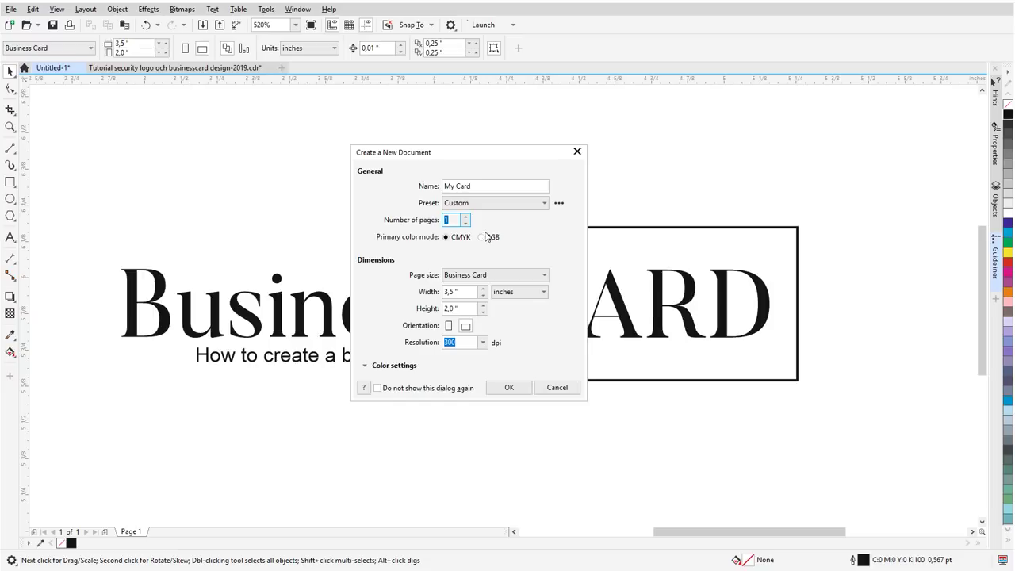
left_click(465, 217)
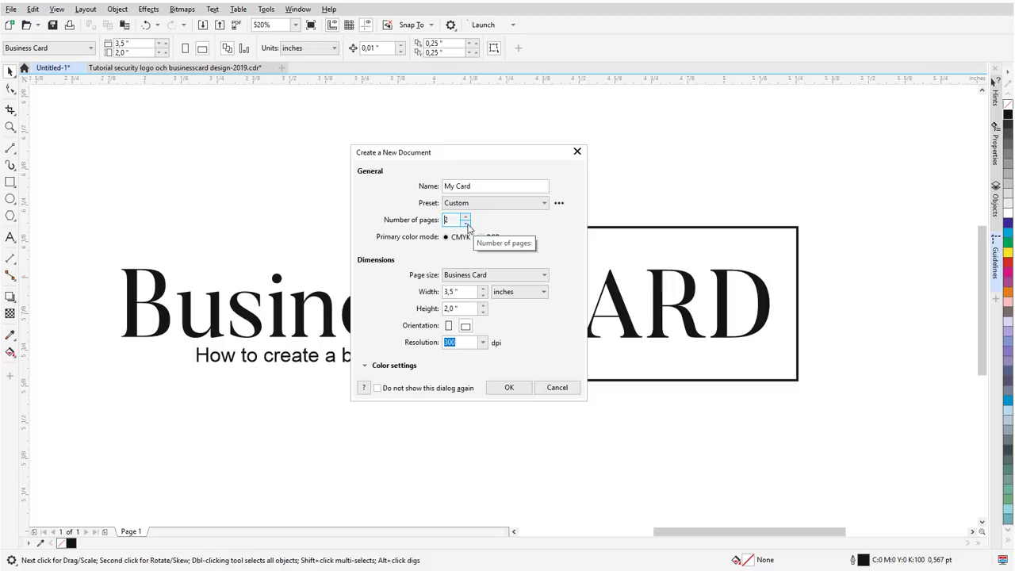
left_click(466, 224)
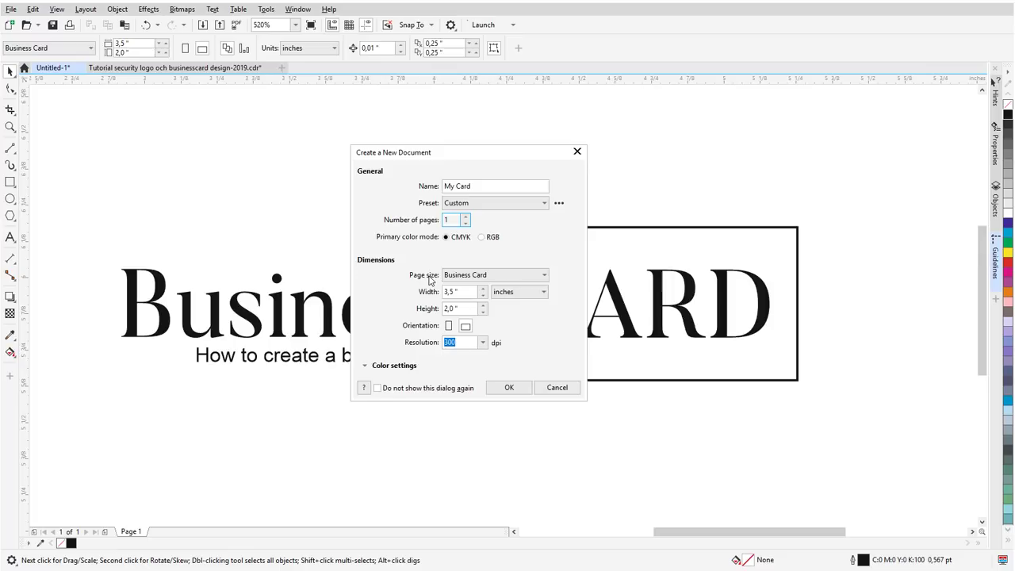
left_click(458, 274)
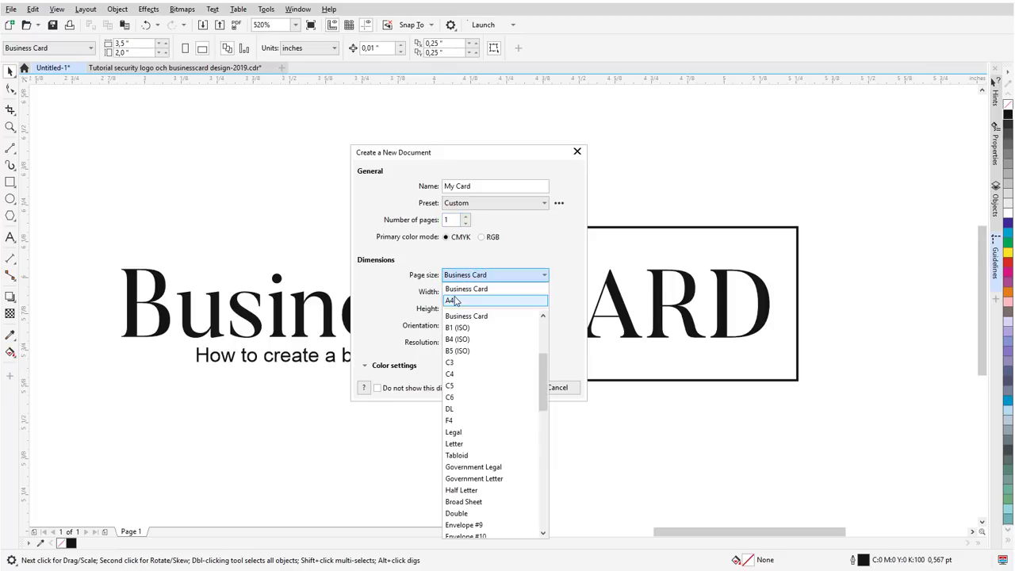
left_click(456, 301)
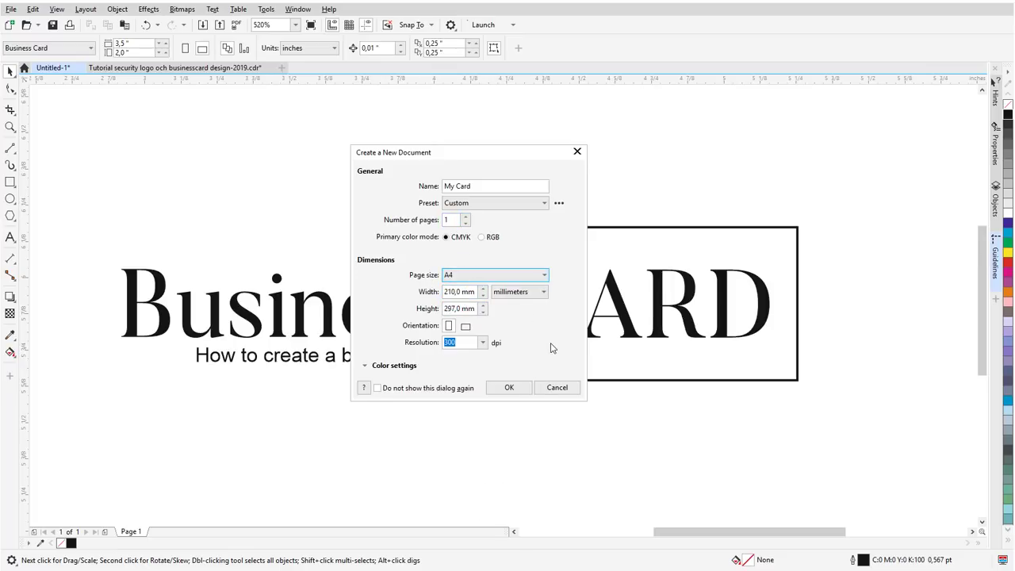
left_click(490, 276)
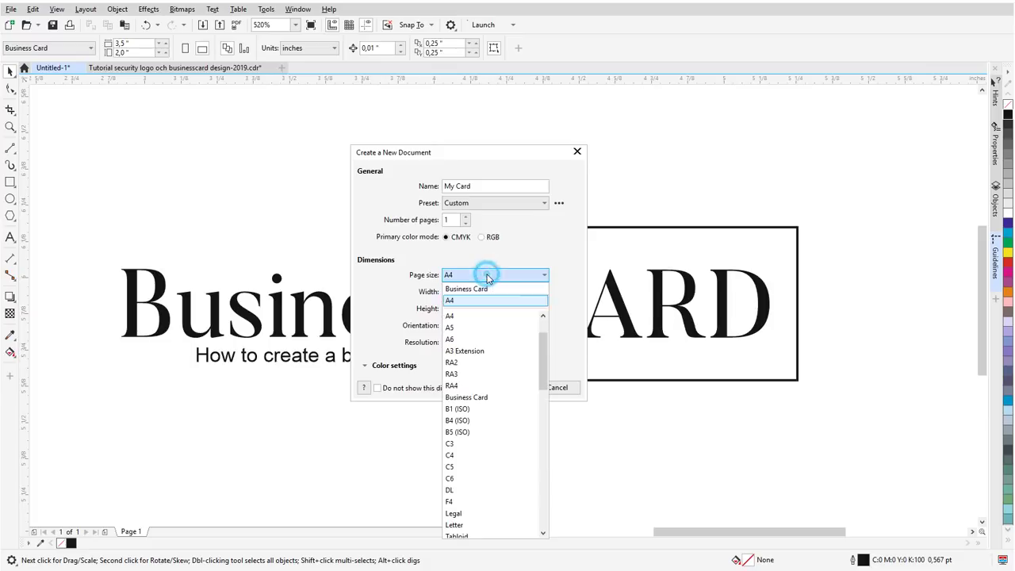
left_click(479, 290)
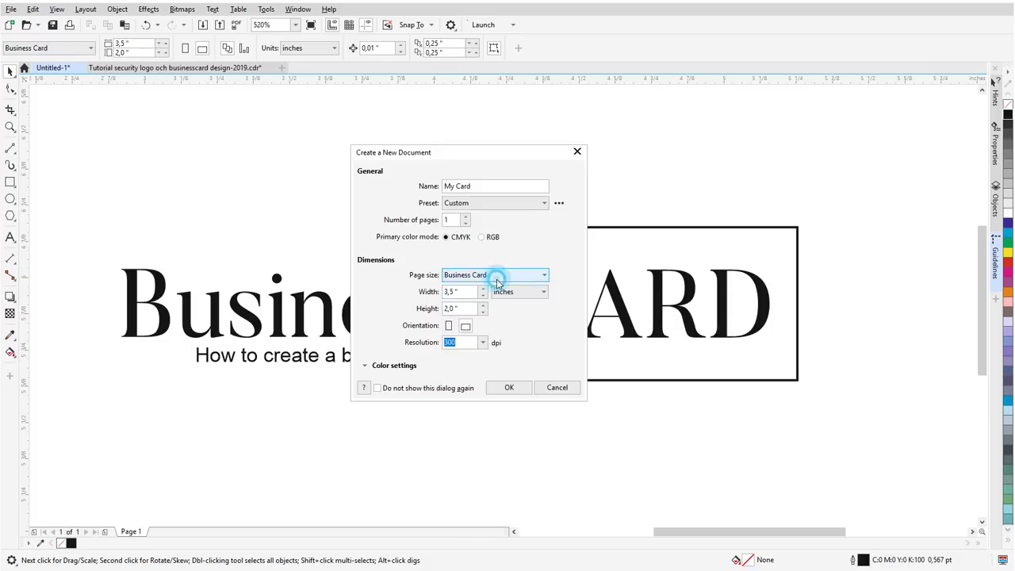
left_click(495, 275)
left_click_drag(546, 389, 546, 361)
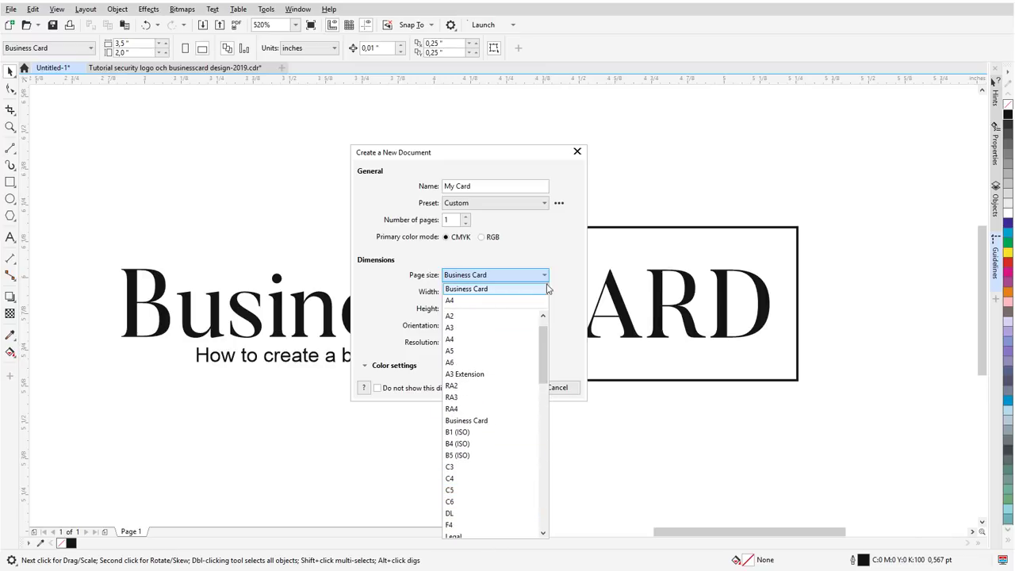
left_click(567, 254)
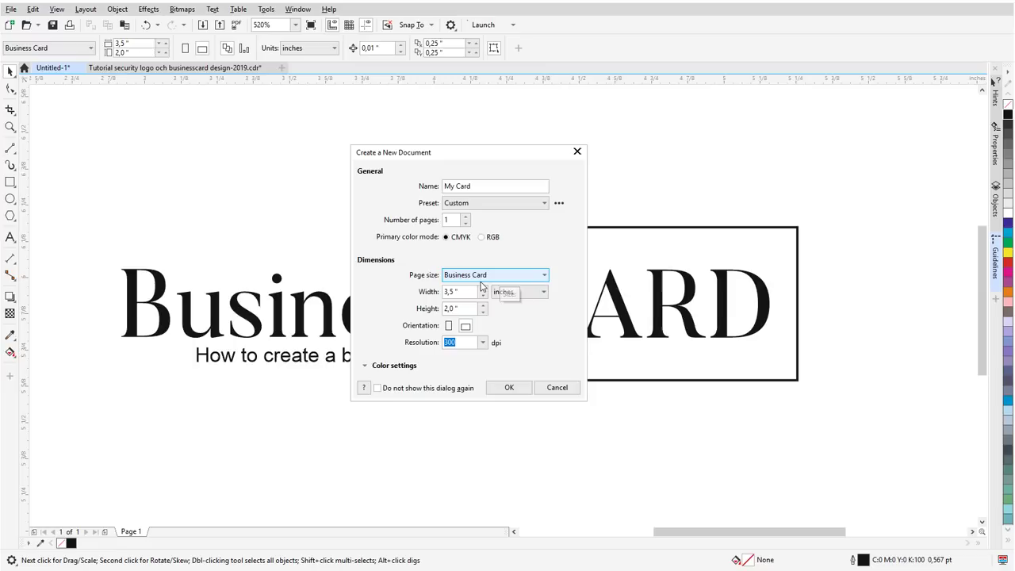
double_click(446, 291)
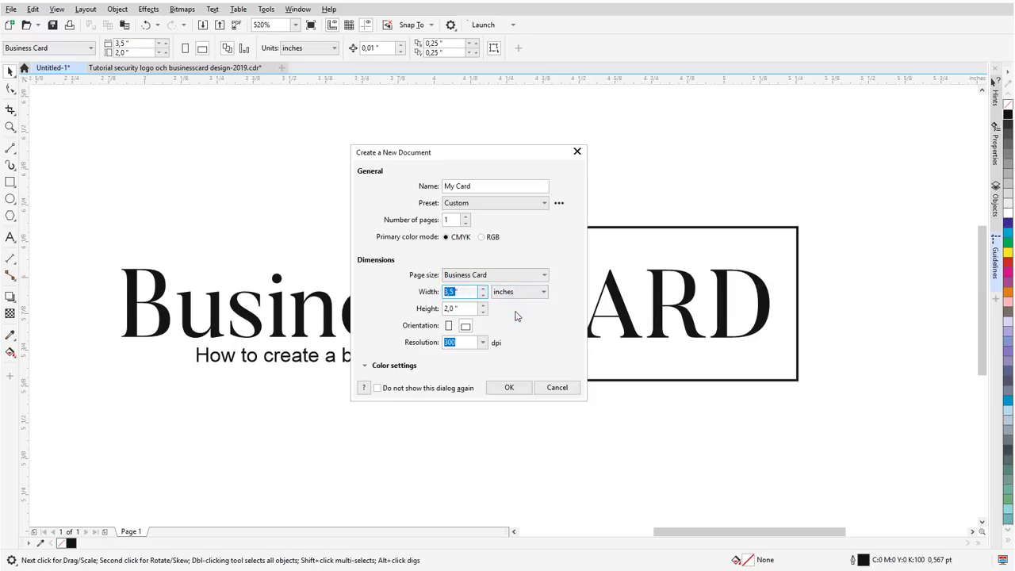
left_click(539, 318)
left_click(510, 313)
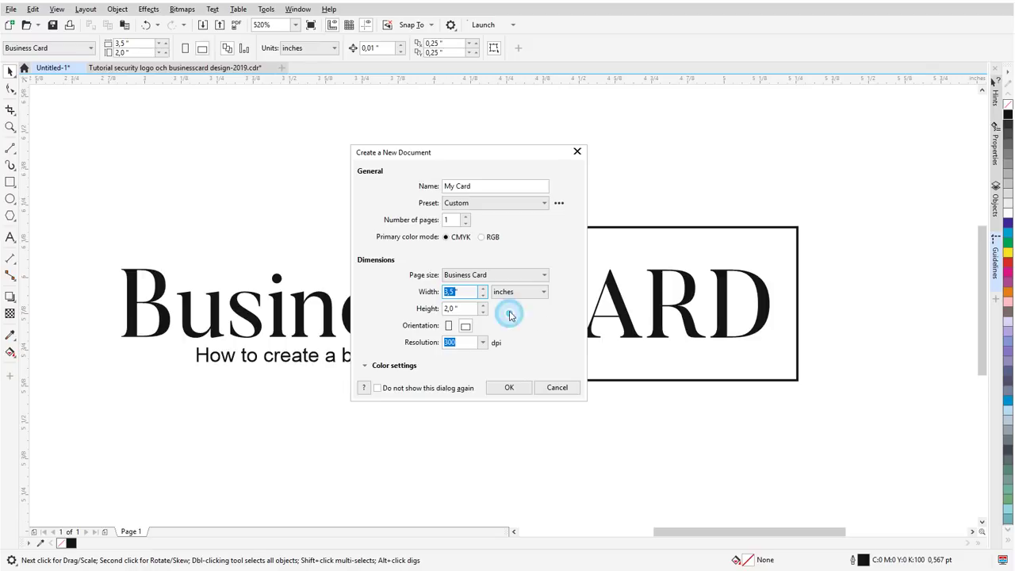
left_click(469, 309)
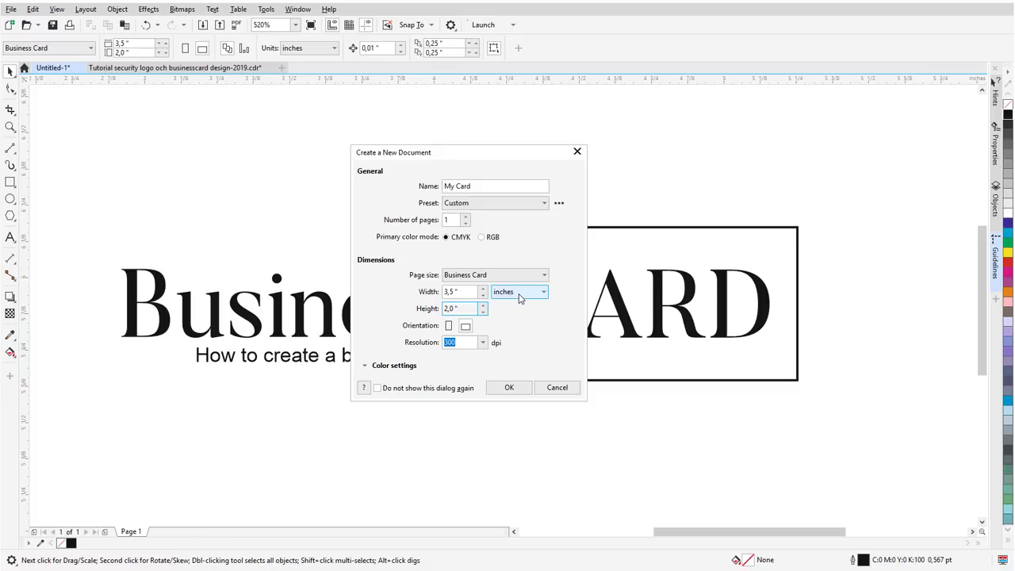
Step: Switch the page units to millimeters, then back to inches
left_click(520, 298)
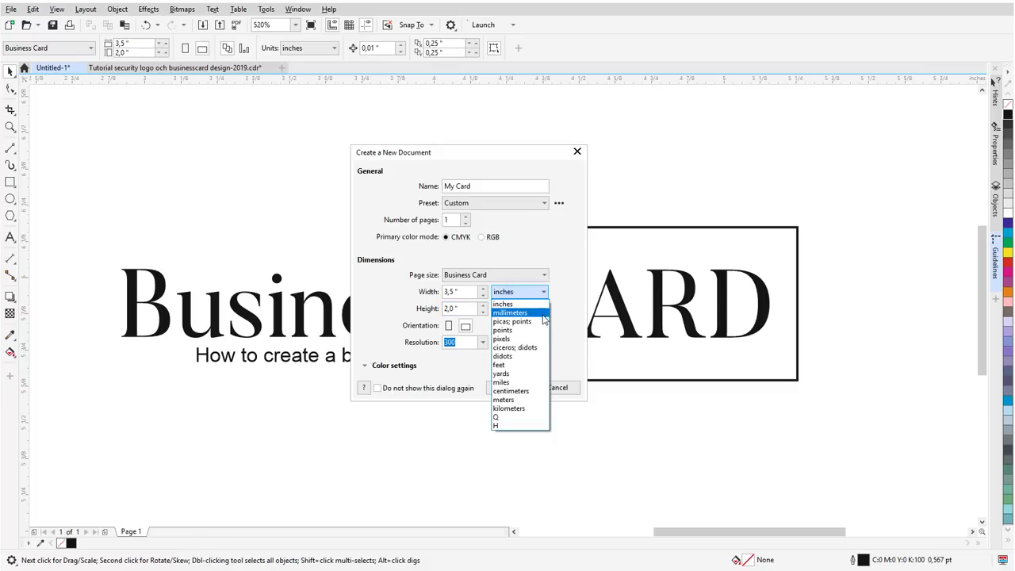
left_click(560, 337)
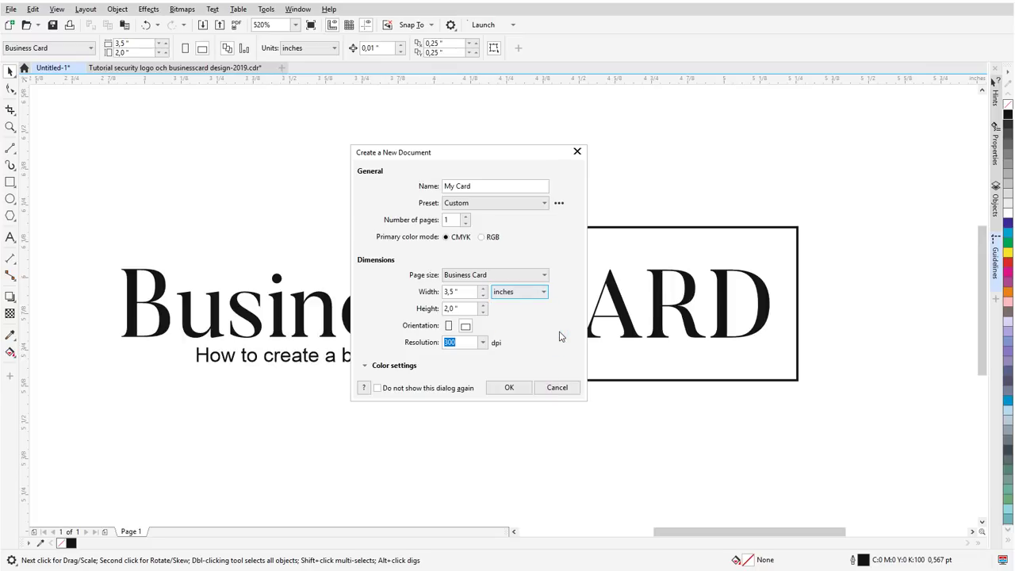
left_click(529, 299)
left_click(517, 302)
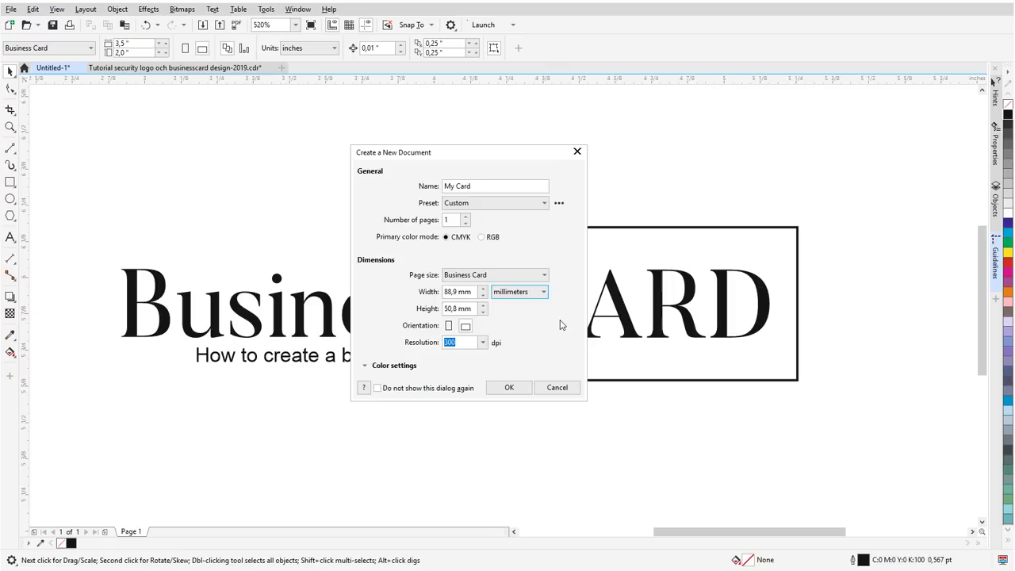
left_click(528, 295)
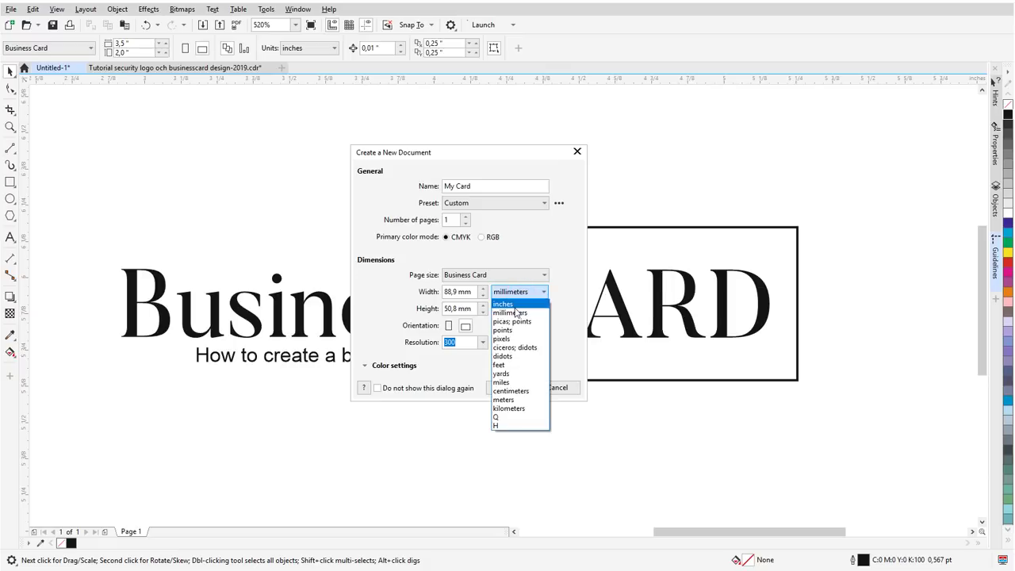
left_click(514, 304)
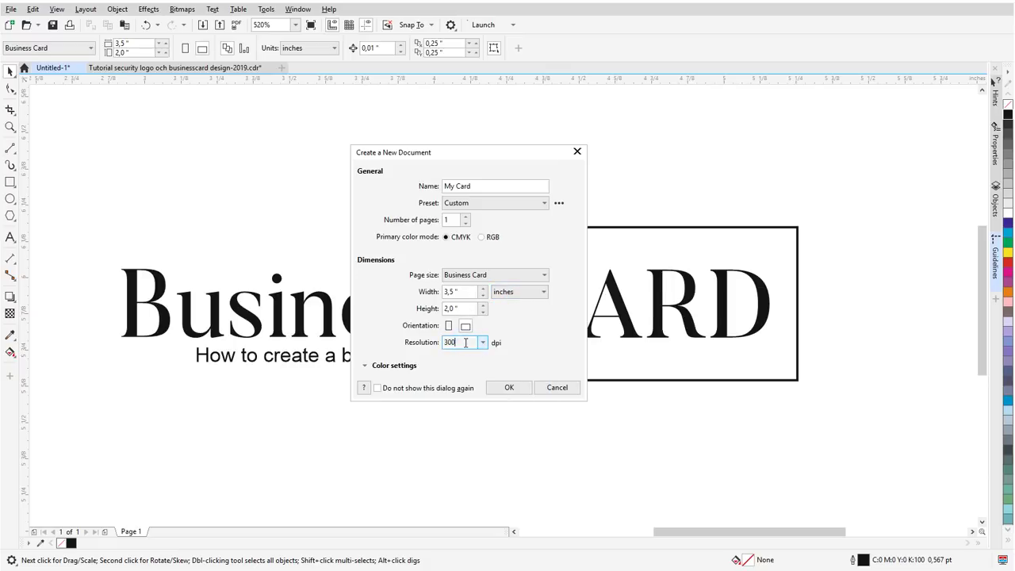
Step: Keep resolution at 300 dpi and create the 3,5 × 2,0 inch My Card document
double_click(465, 342)
left_click(463, 343)
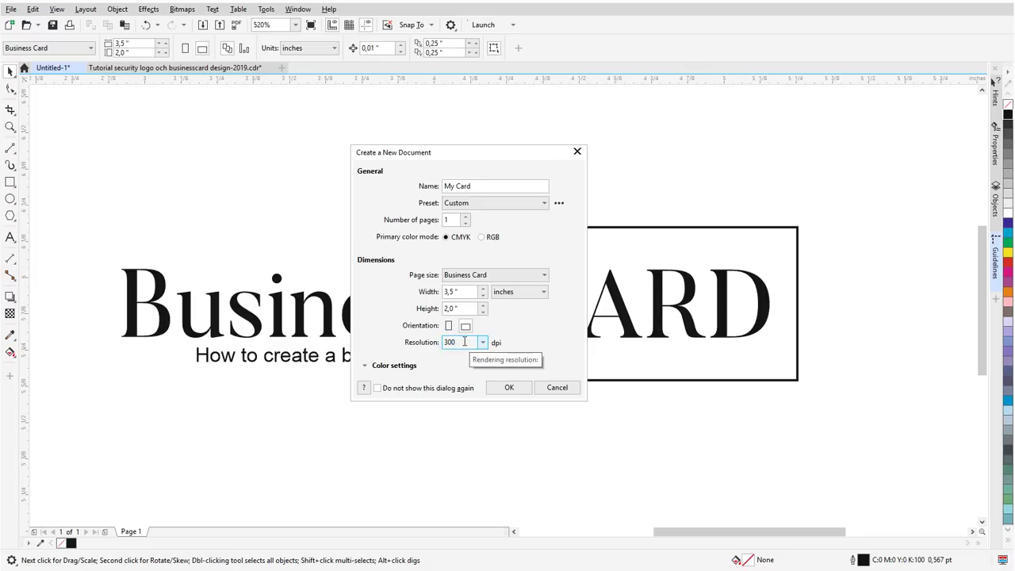
left_click(364, 367)
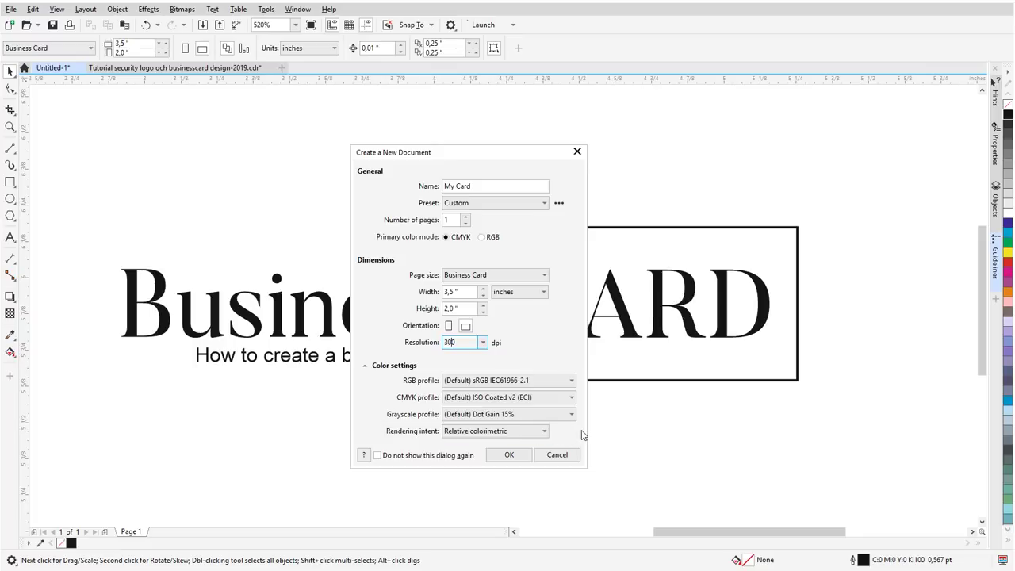
left_click(365, 367)
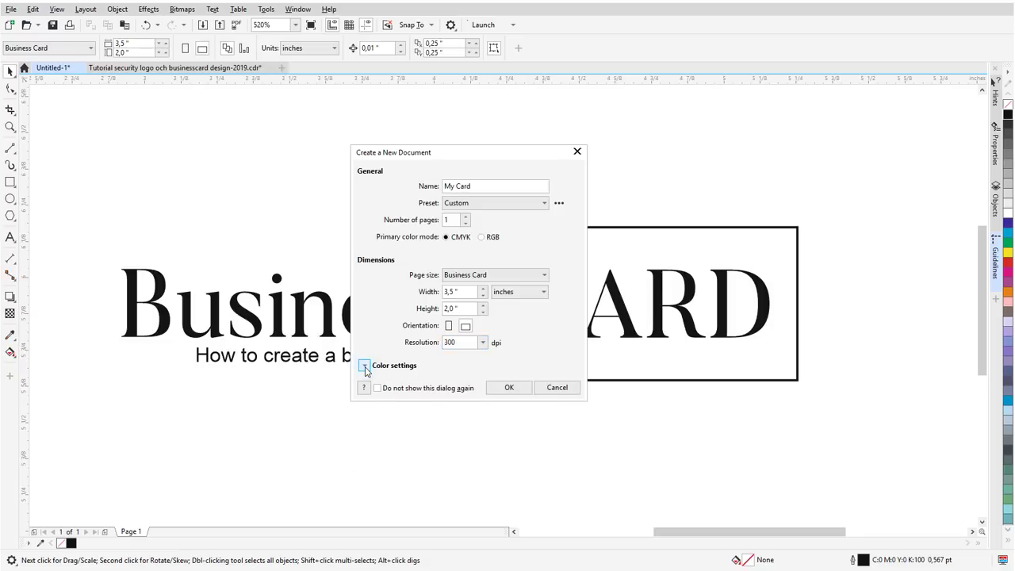
left_click(507, 388)
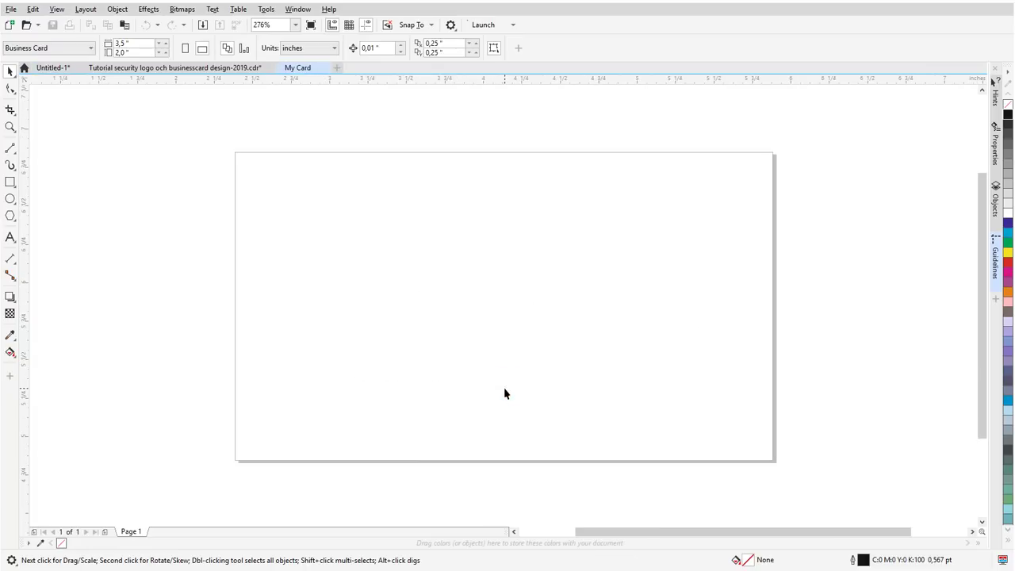
Step: Enable the Page borders guideline preset in Document Options so guides frame the page
left_click(85, 9)
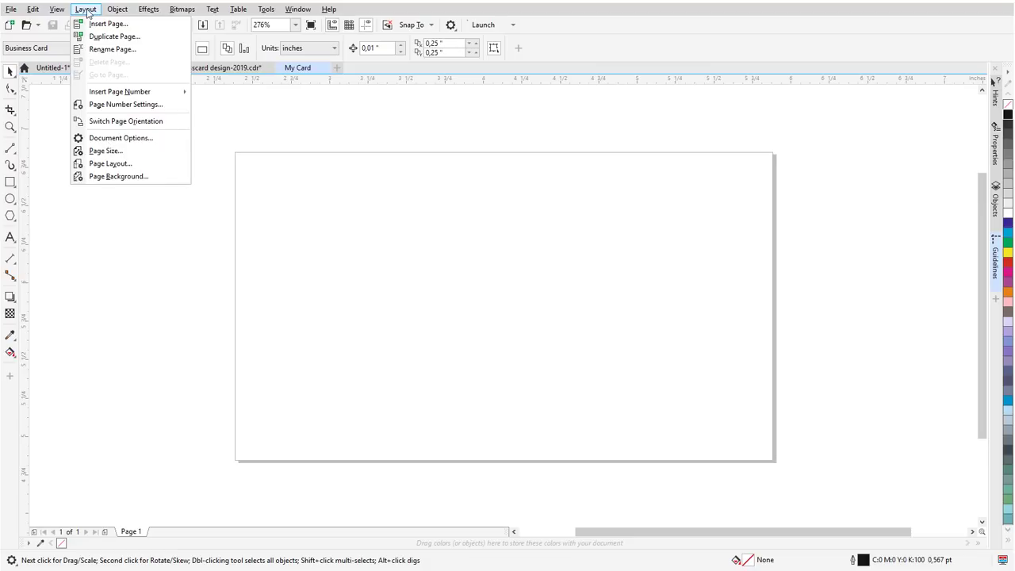
left_click(146, 143)
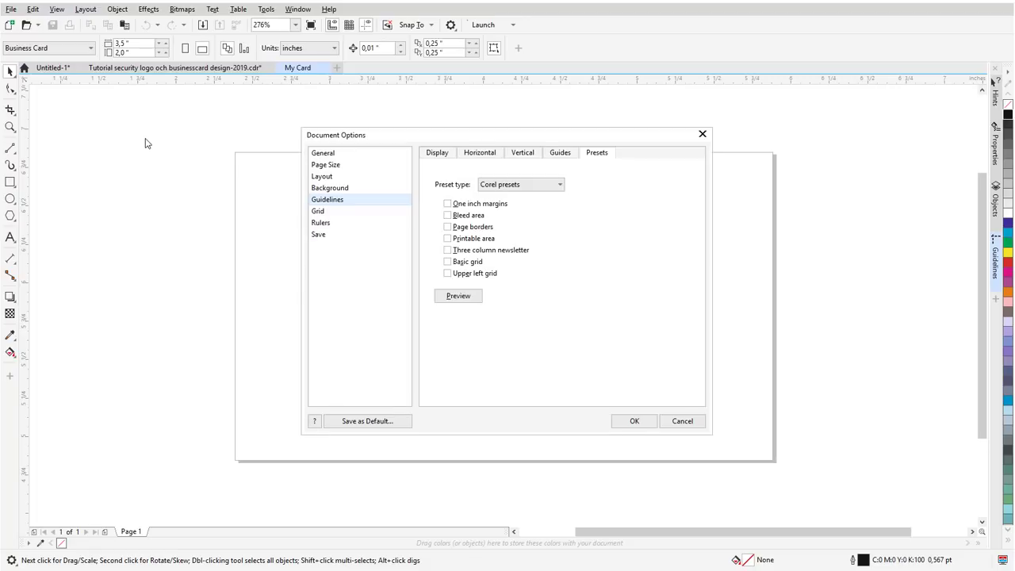
left_click(329, 189)
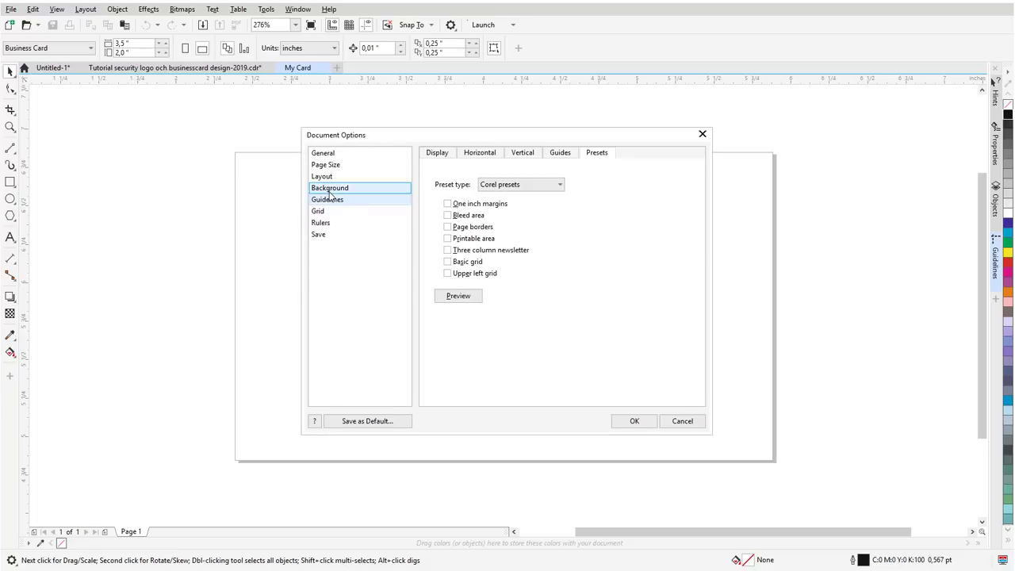
left_click(329, 199)
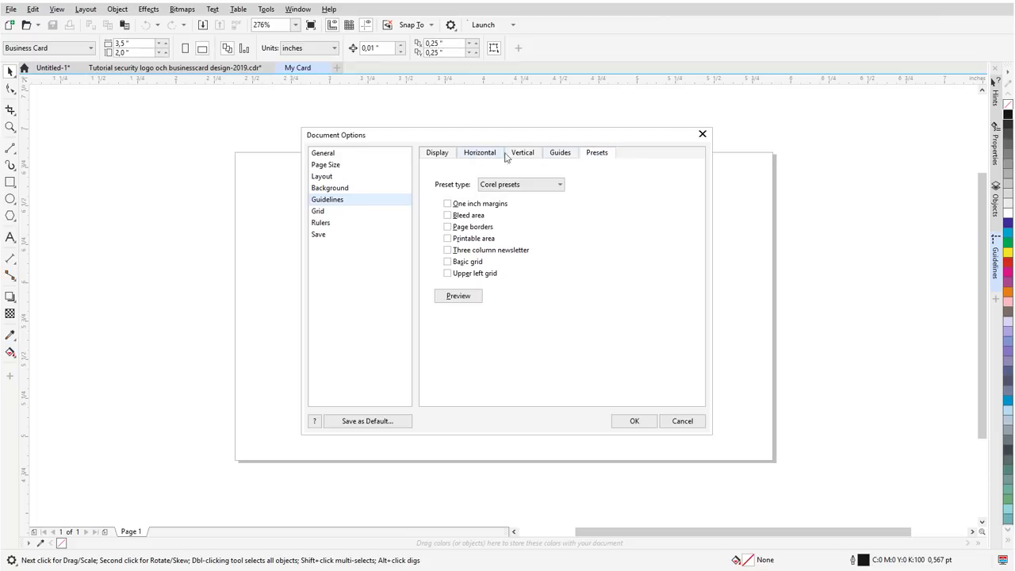
left_click(448, 228)
left_click(634, 421)
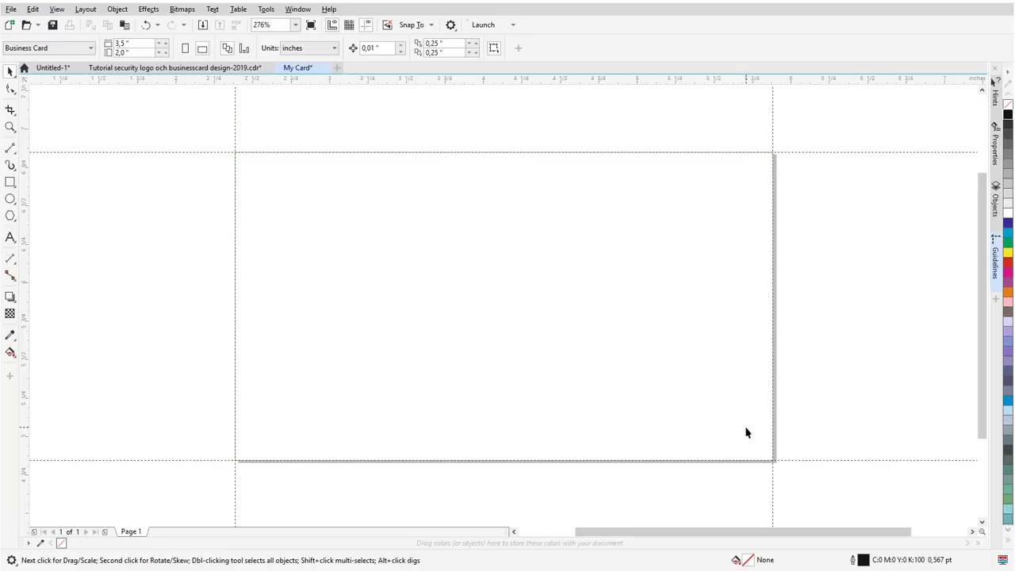
Step: Turn on snapping to guidelines
left_click(431, 25)
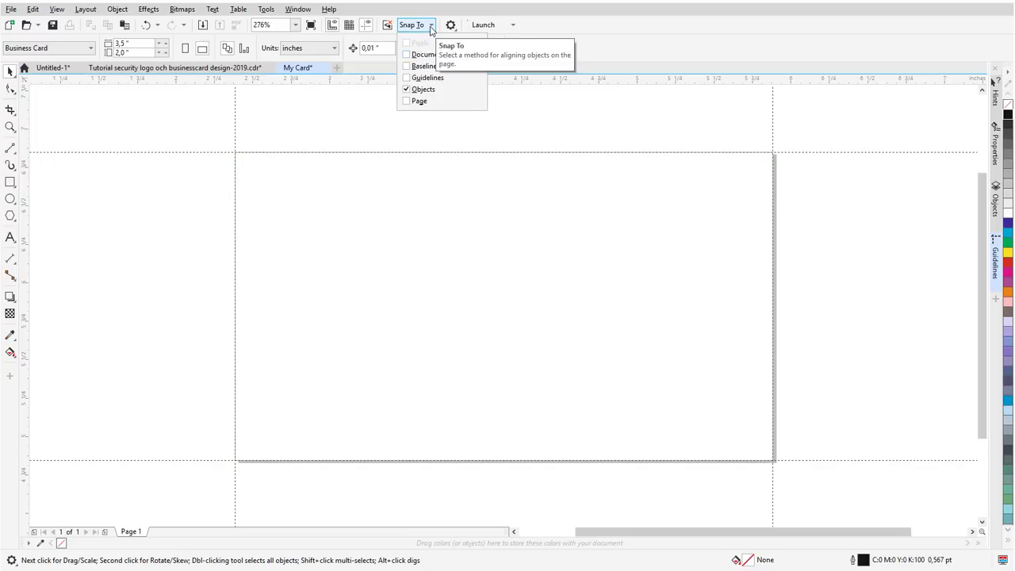
left_click(406, 81)
left_click(367, 6)
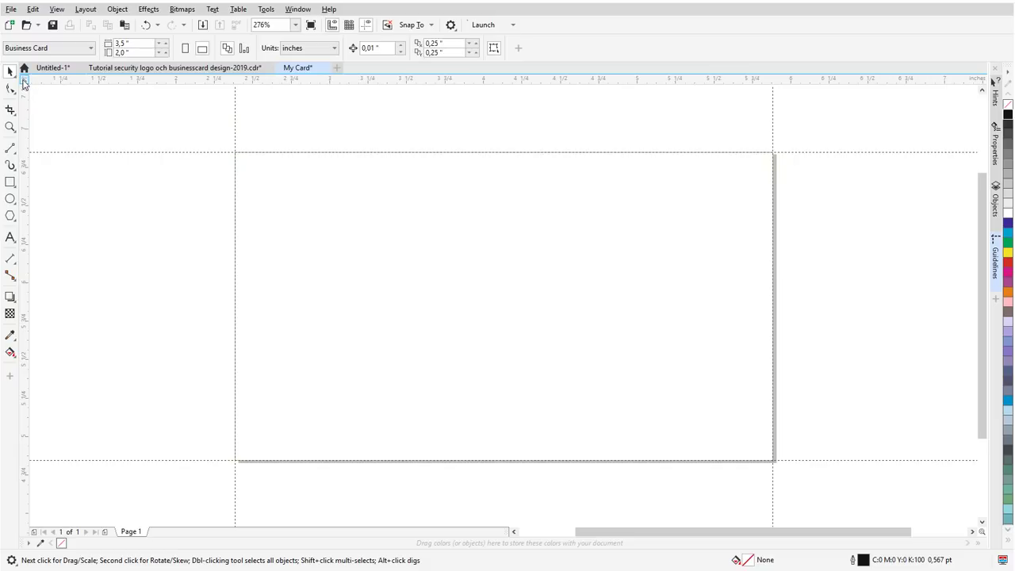
Step: Move the ruler origin to the page's top-left corner and zoom back out
left_click_drag(24, 83, 235, 159)
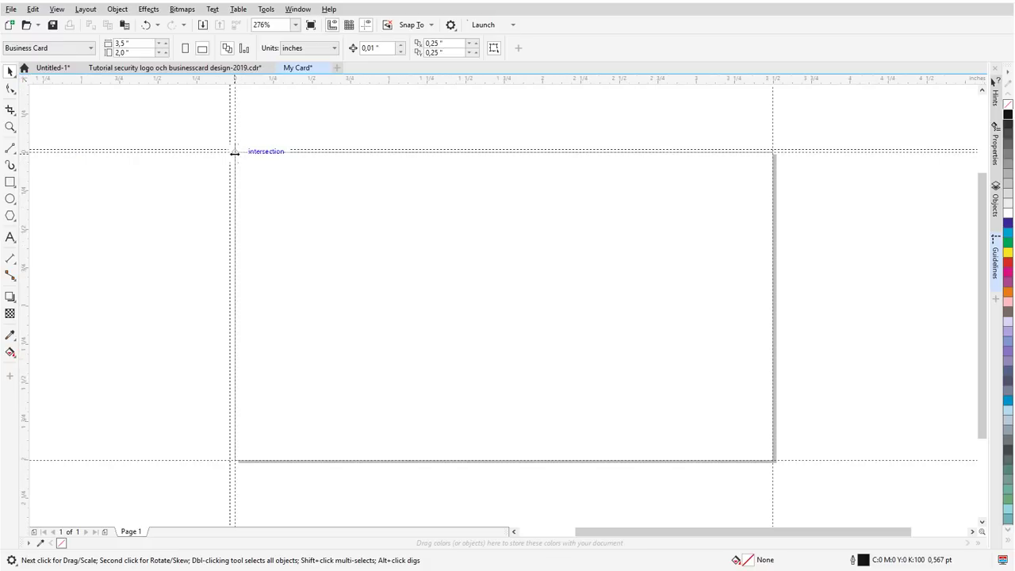
scroll(274, 176, "up", 2)
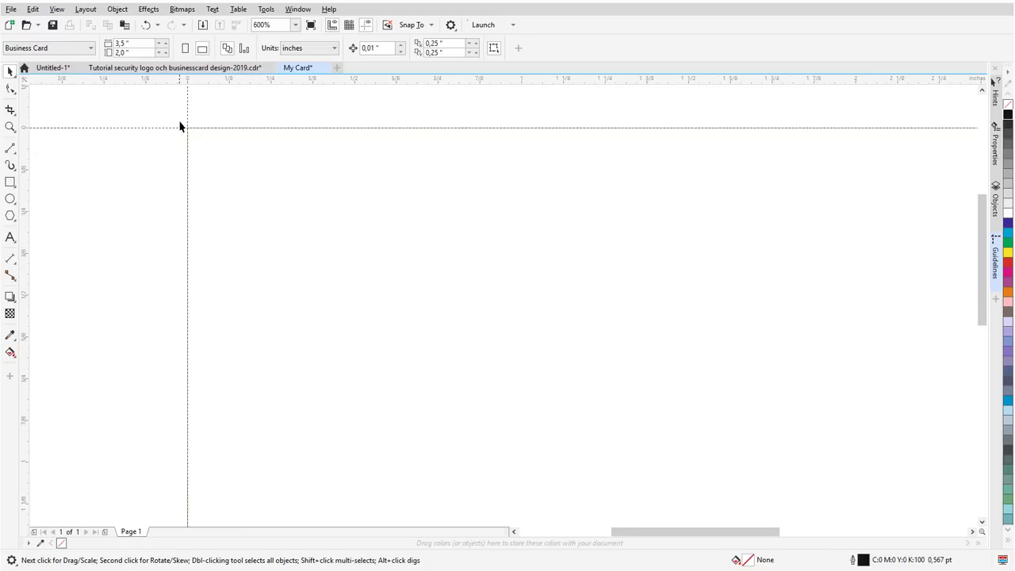
scroll(181, 120, "up", 2)
scroll(209, 165, "down", 1)
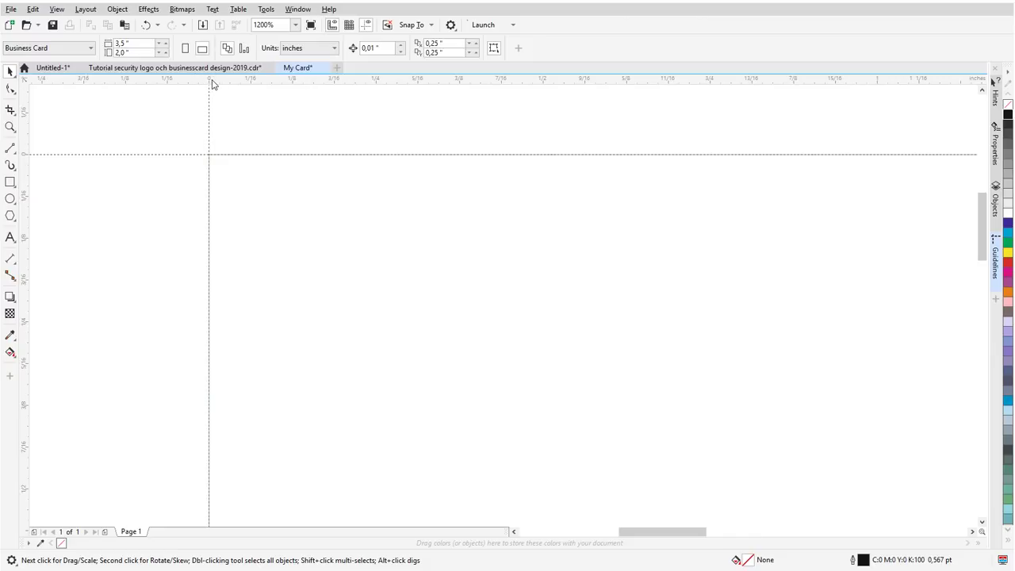
scroll(122, 172, "down", 2)
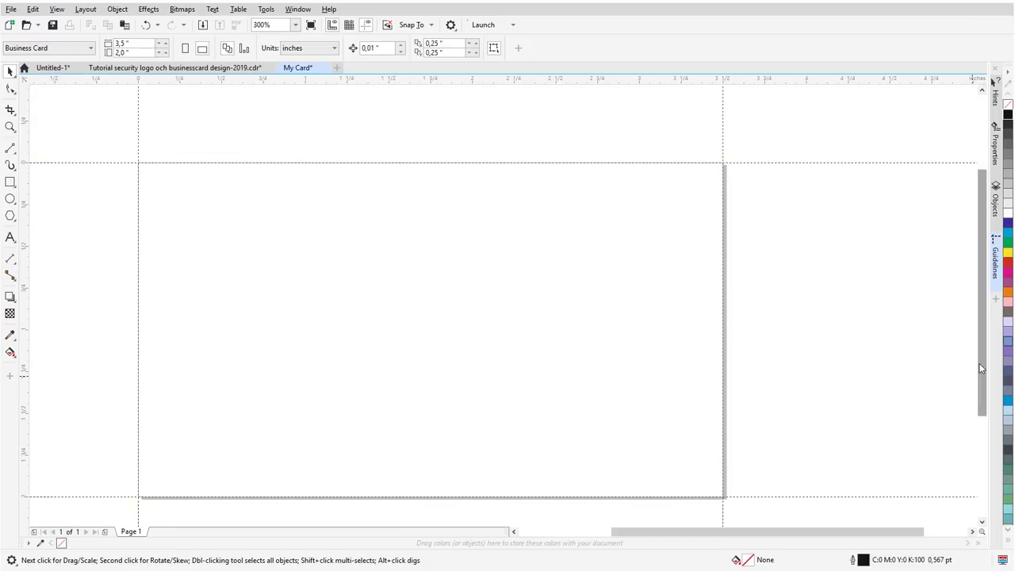
scroll(979, 376, "down", 1)
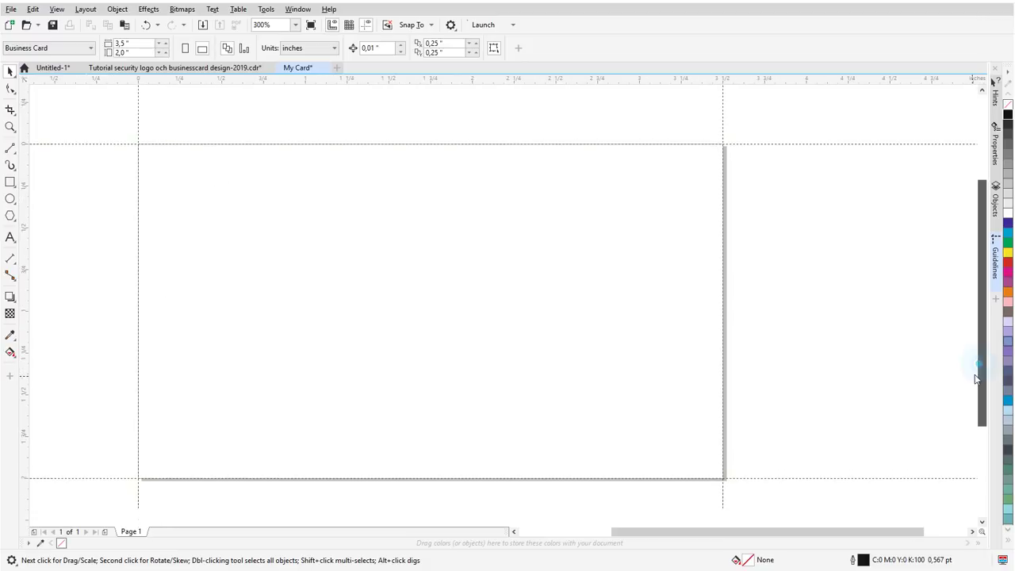
Step: Bring up the Guidelines docker
left_click(996, 262)
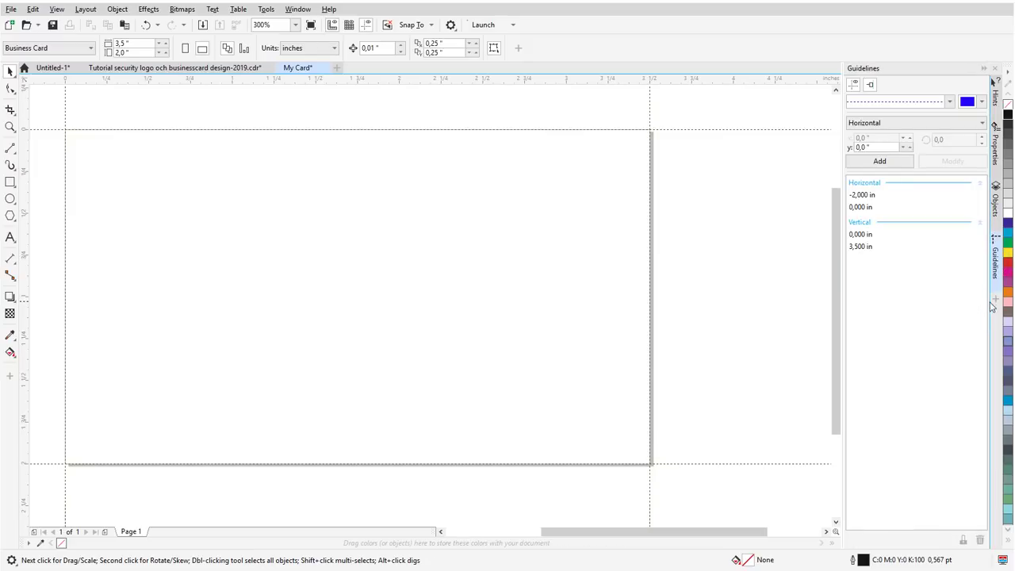
left_click(995, 299)
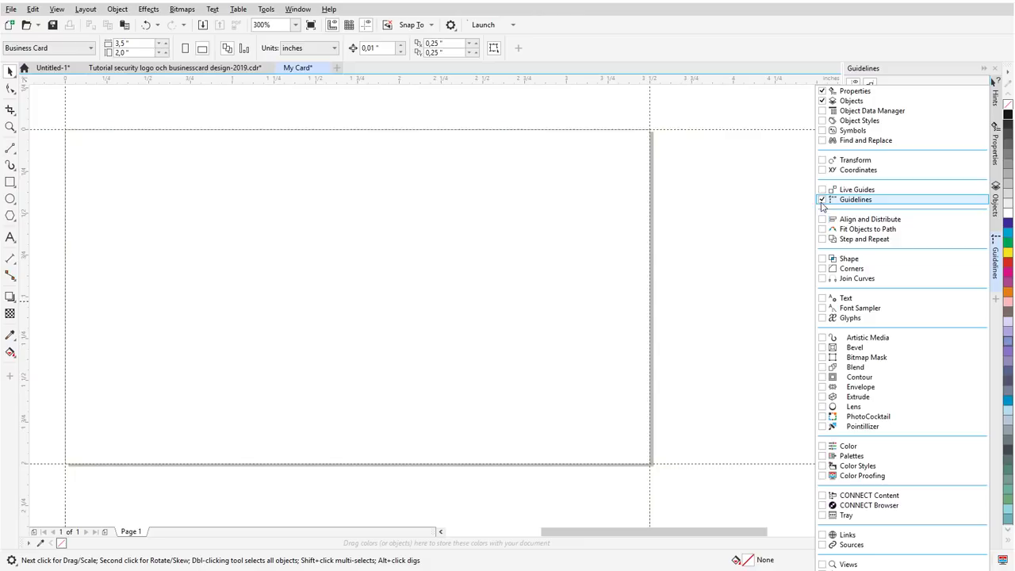
left_click(765, 201)
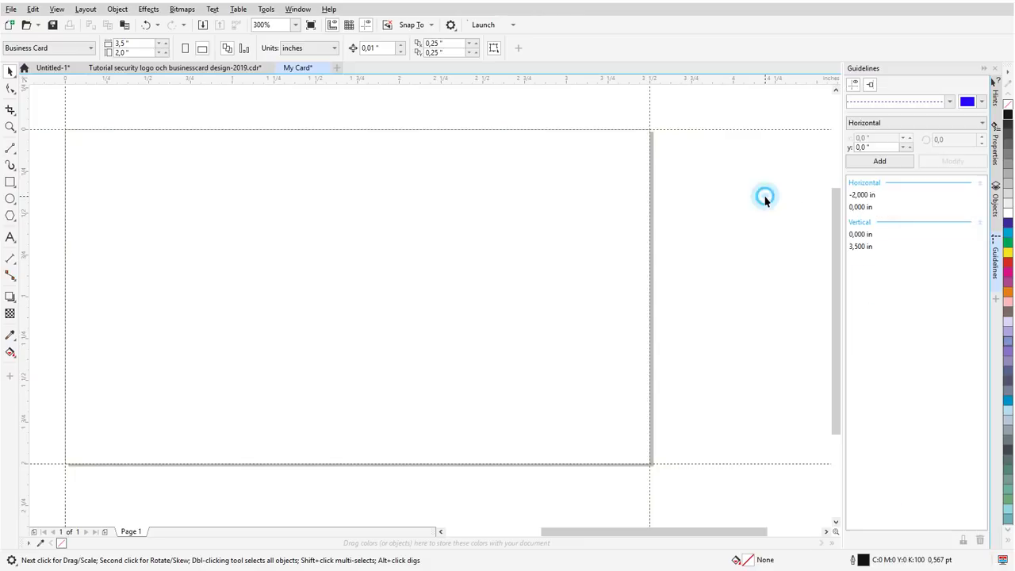
left_click_drag(662, 527, 623, 533)
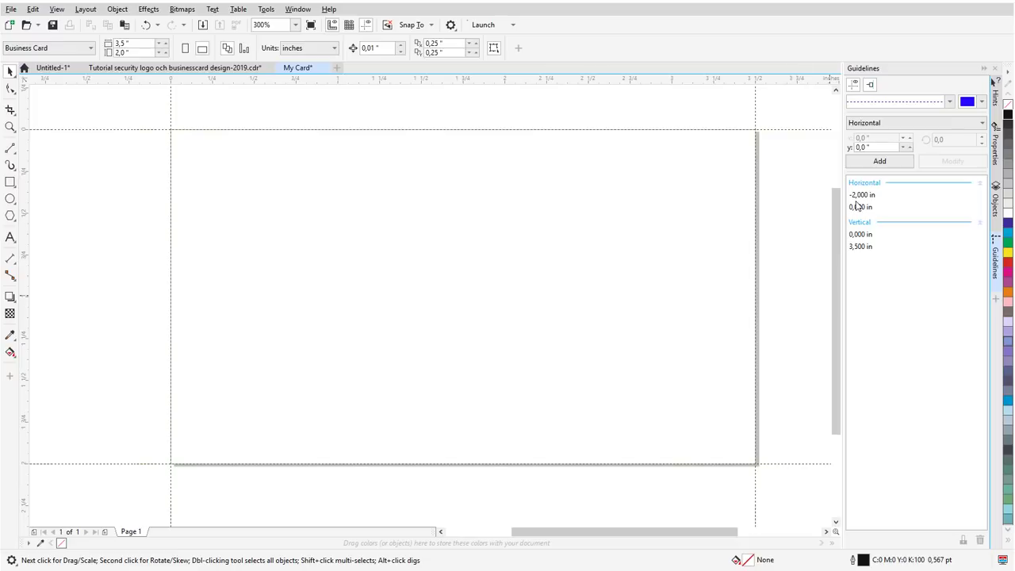
Step: Add a vertical guideline at x 0,118 in
left_click(862, 147)
left_click(868, 197)
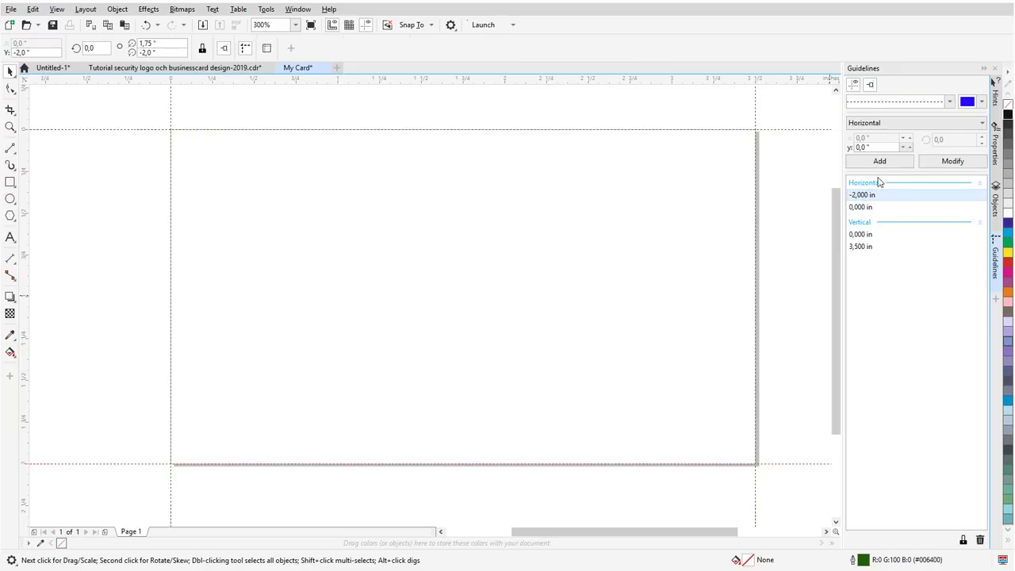
left_click(862, 147)
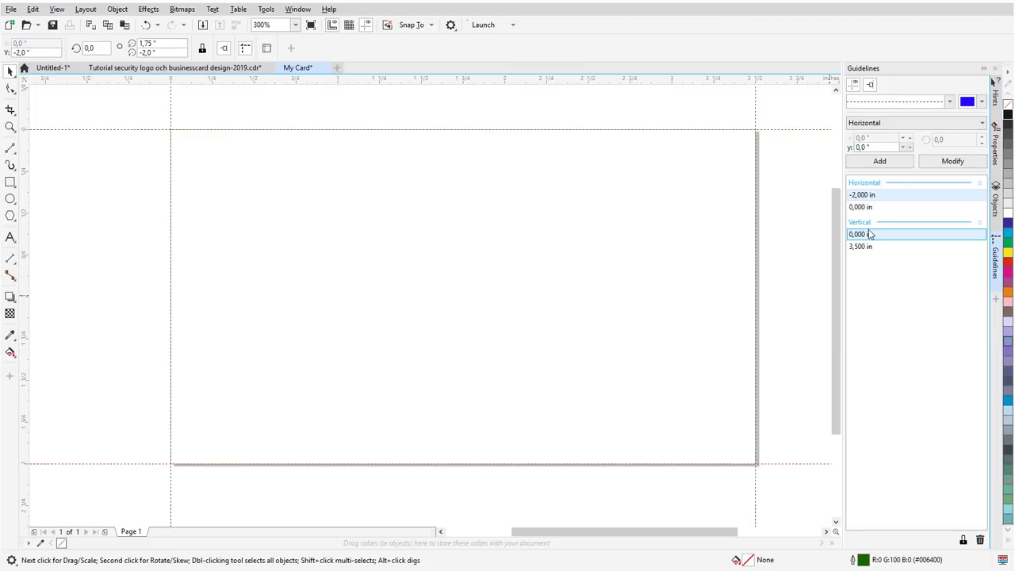
left_click(870, 234)
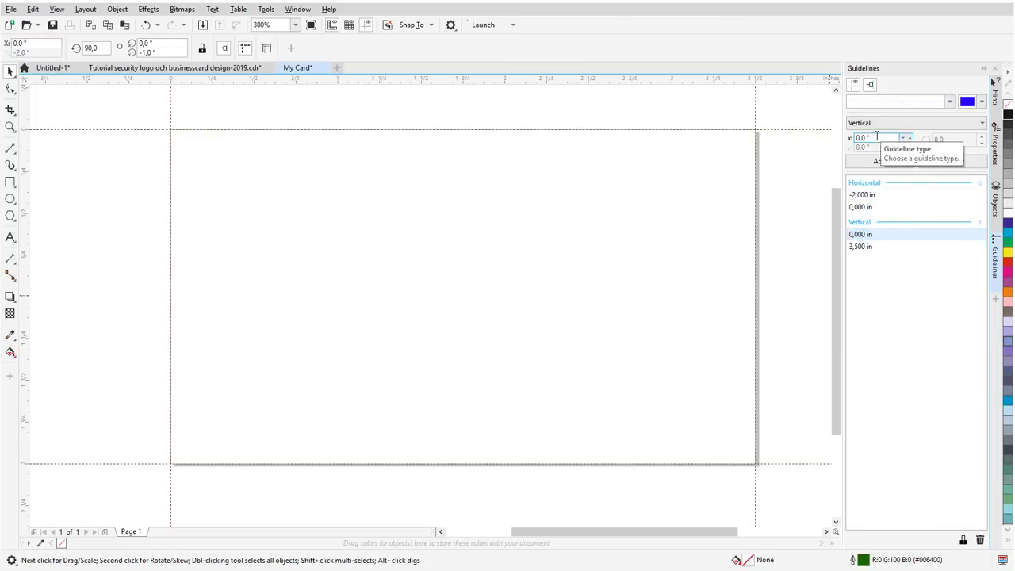
left_click(869, 138)
double_click(865, 139)
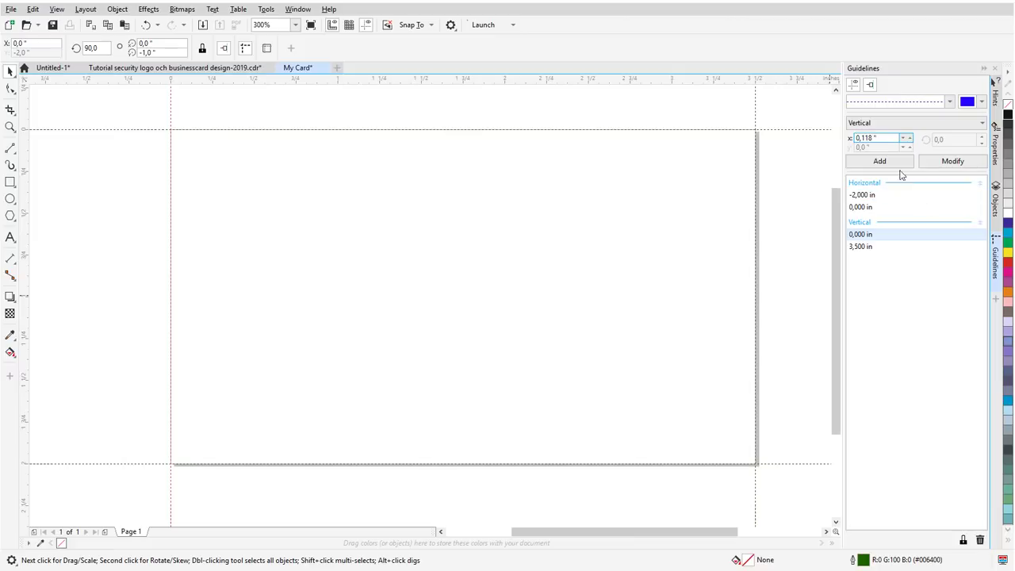
left_click(889, 161)
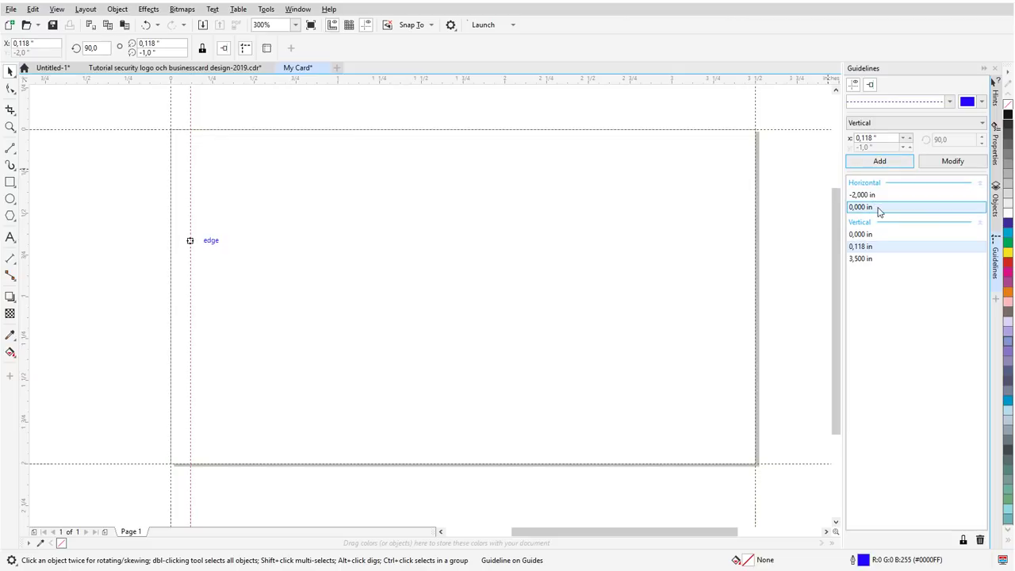
Step: Add a horizontal guideline at y -0,118 in
left_click(879, 207)
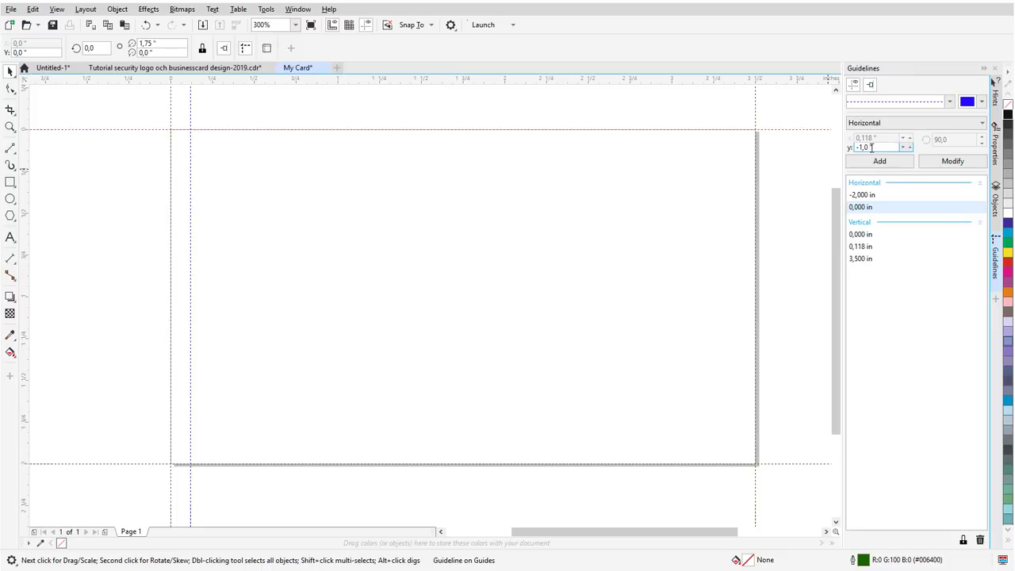
double_click(859, 147)
left_click(865, 146)
double_click(866, 145)
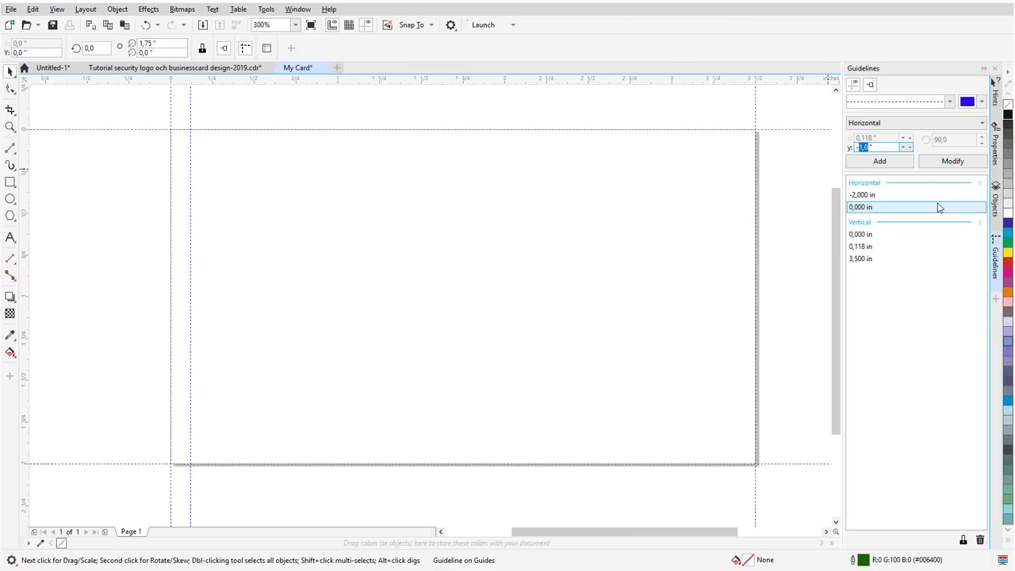
type("0,118")
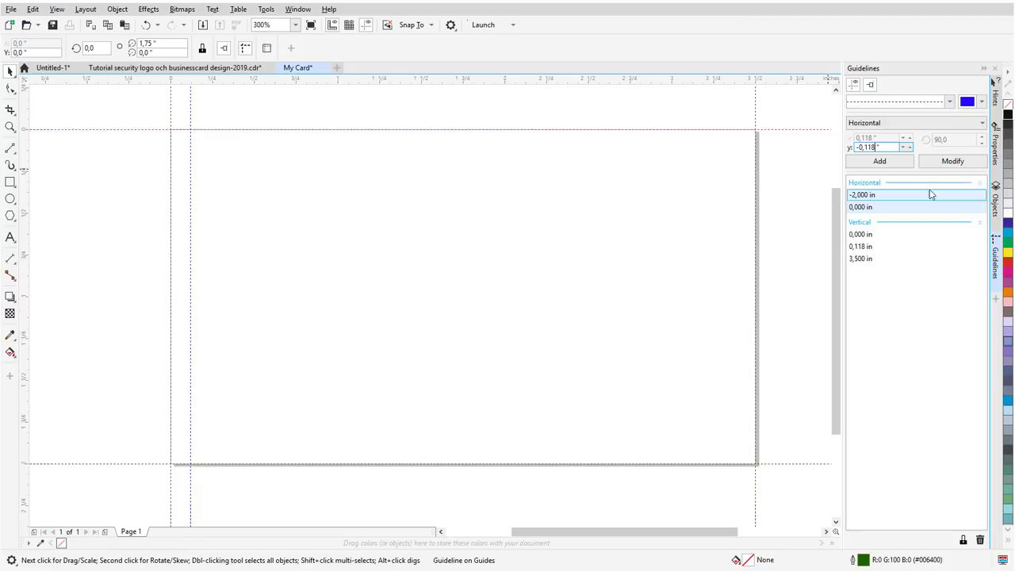
left_click(890, 163)
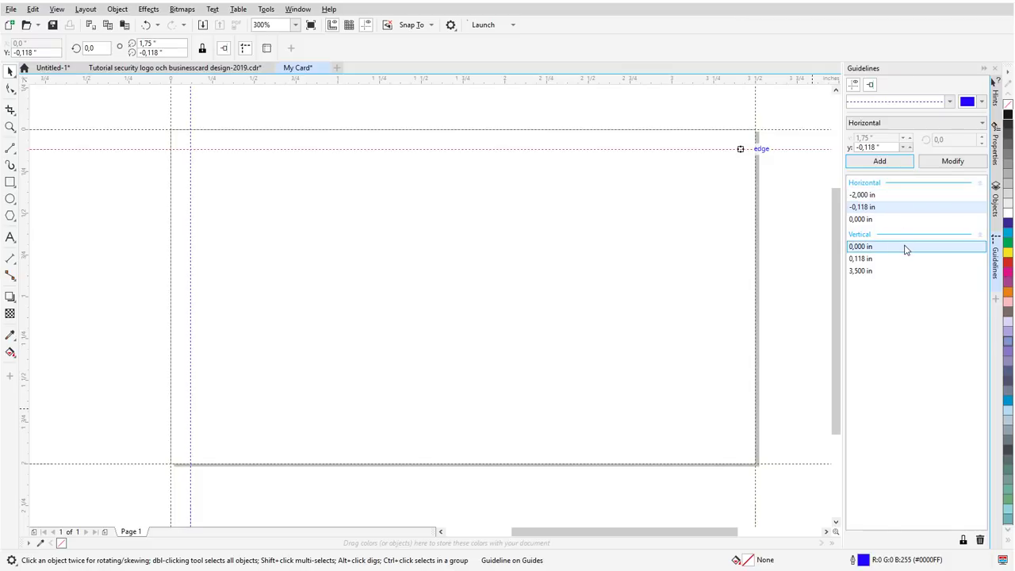
Step: Add a vertical guideline at x 3,382 in
left_click(905, 247)
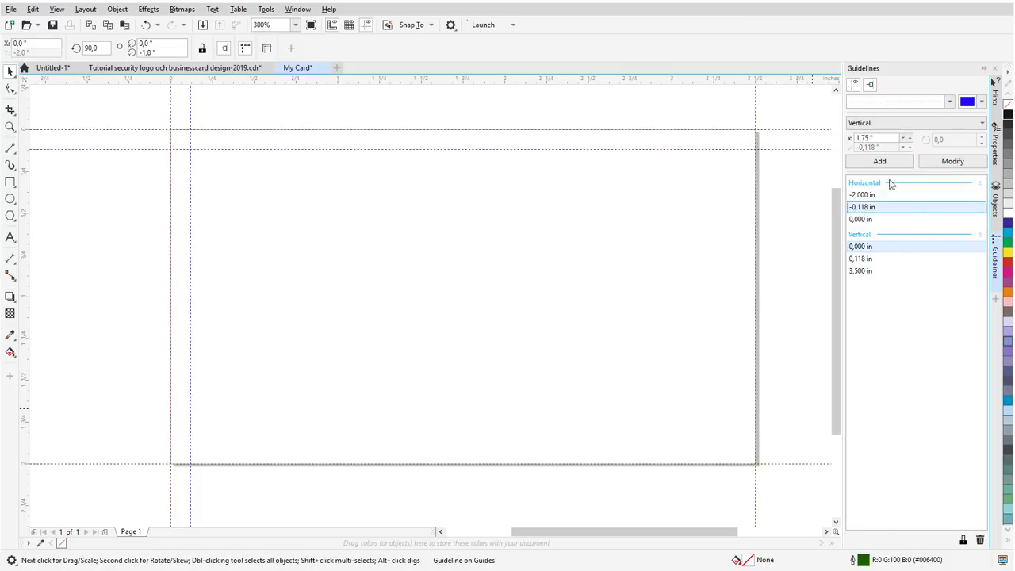
double_click(864, 138)
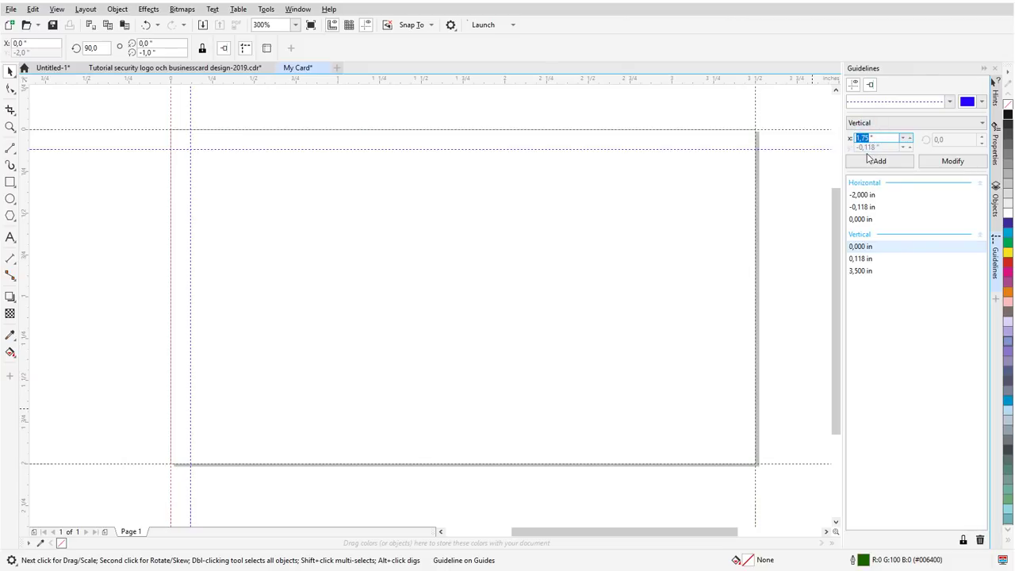
type("3")
left_click(879, 161)
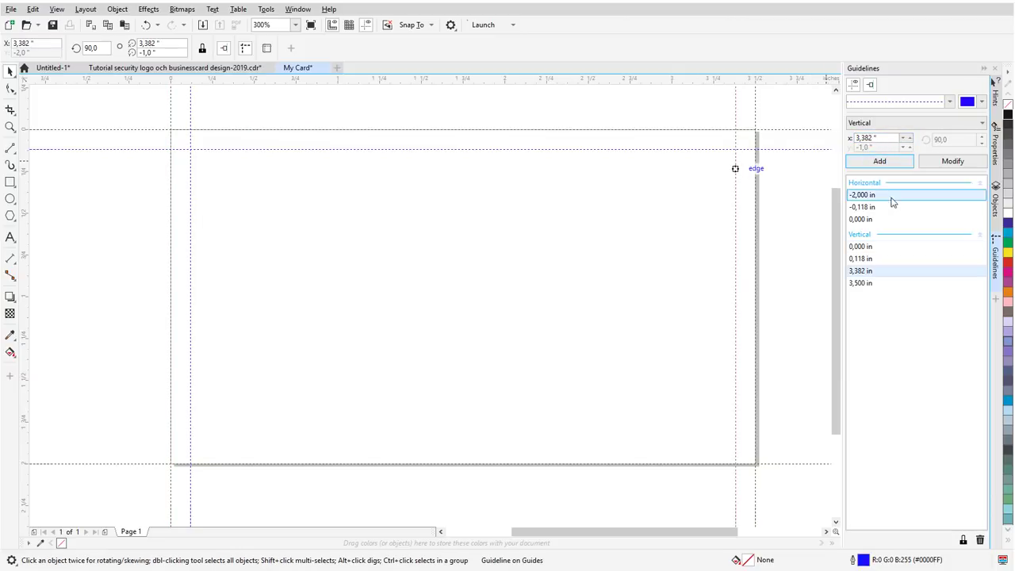
Step: Add a horizontal guideline at y -1,882 in, then select all sample card elements in the tutorial document
left_click(895, 207)
double_click(865, 147)
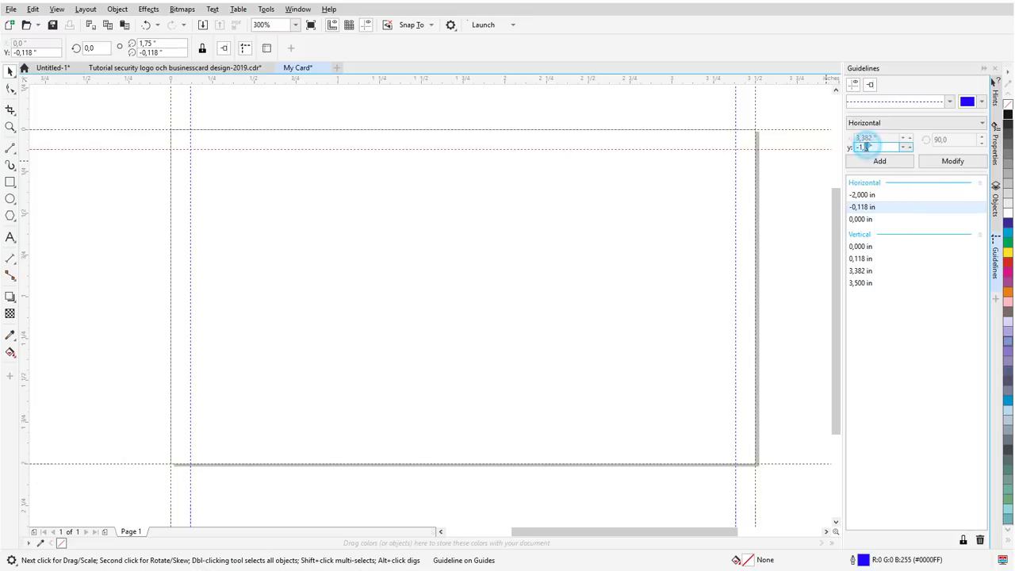
type("5")
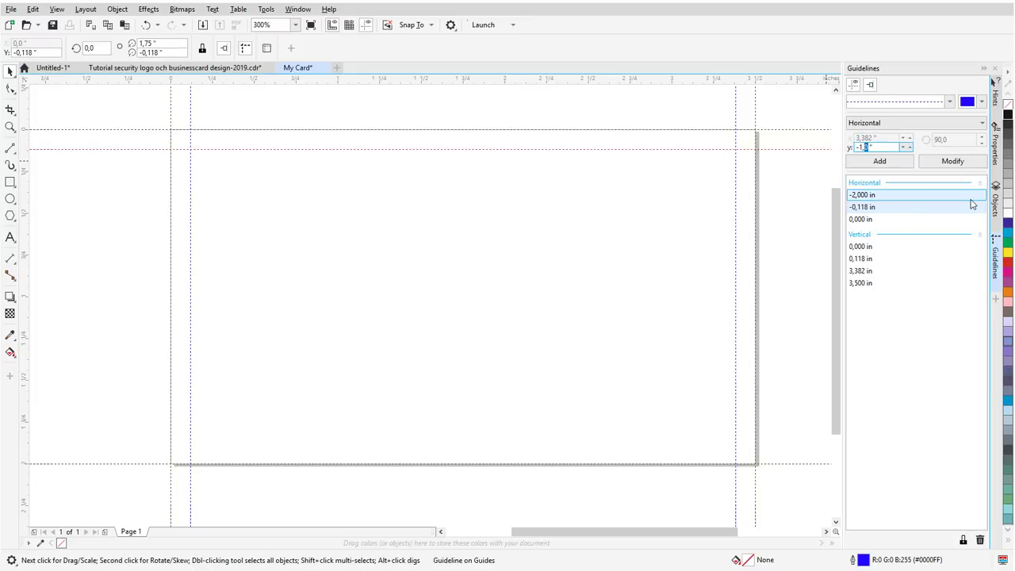
type("882 \"")
left_click(881, 161)
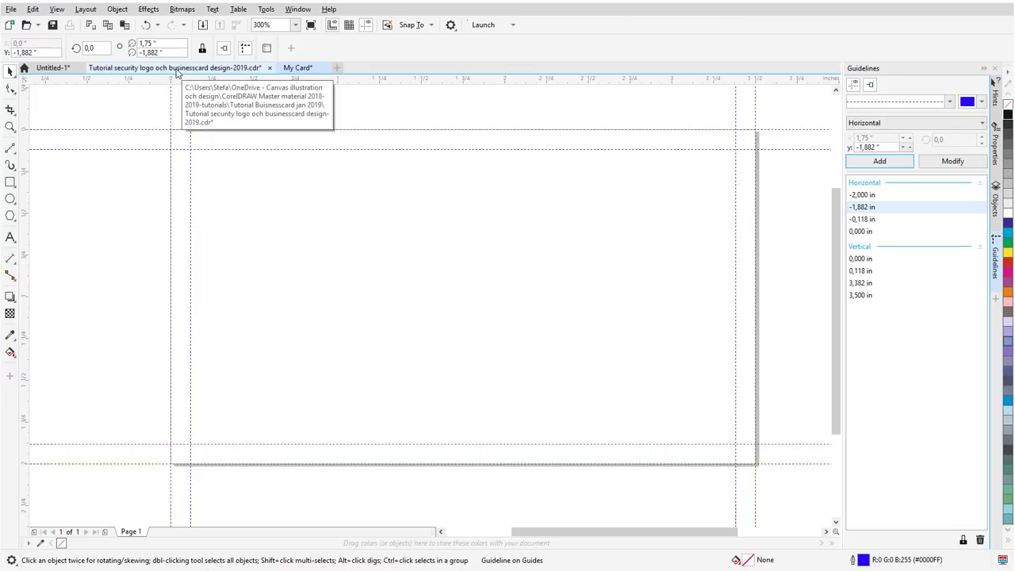
left_click(176, 71)
left_click_drag(163, 155, 692, 466)
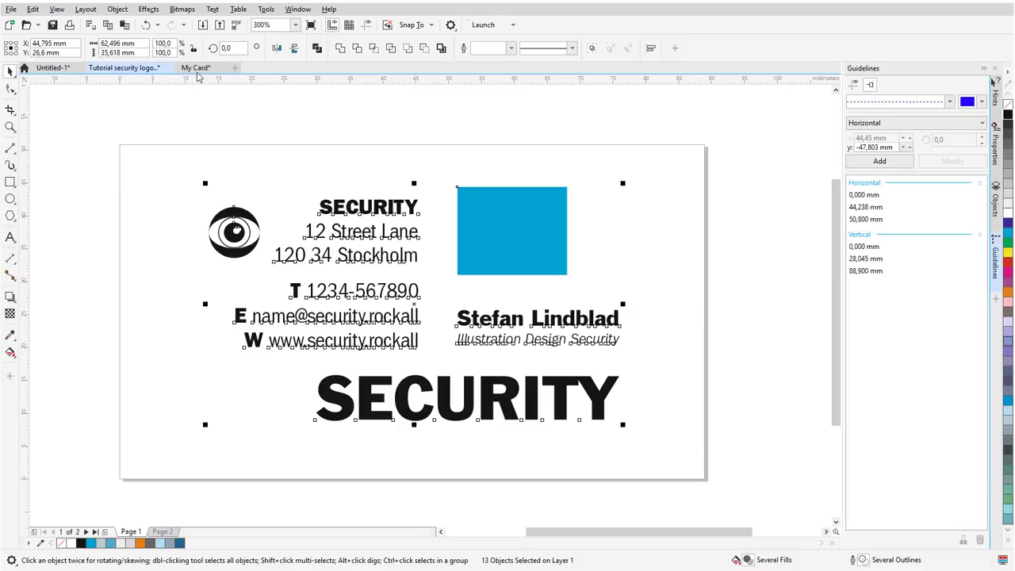
Step: Paste the copied Security card elements into My Card and park them right of the page
left_click(200, 69)
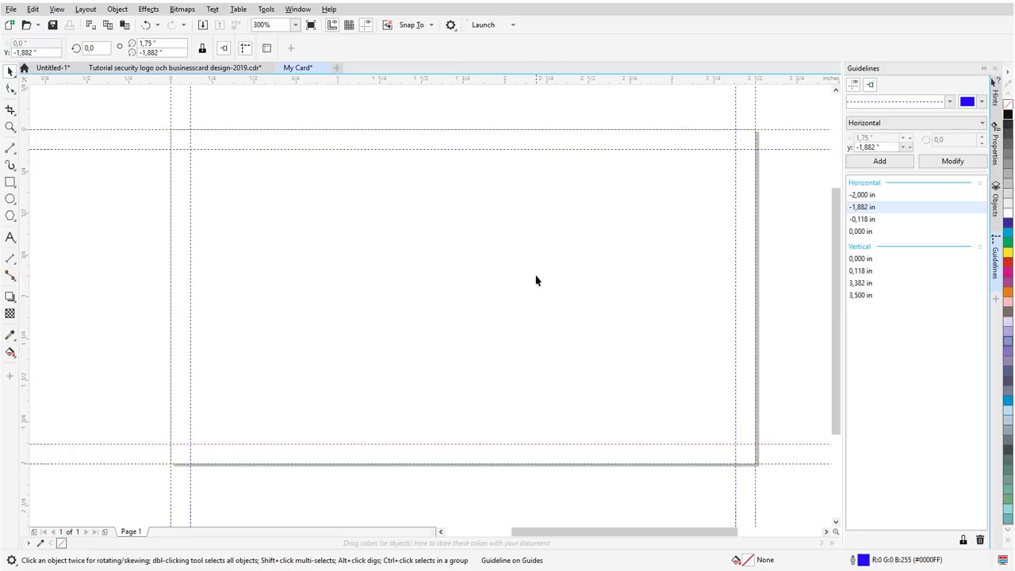
key("ctrl+v")
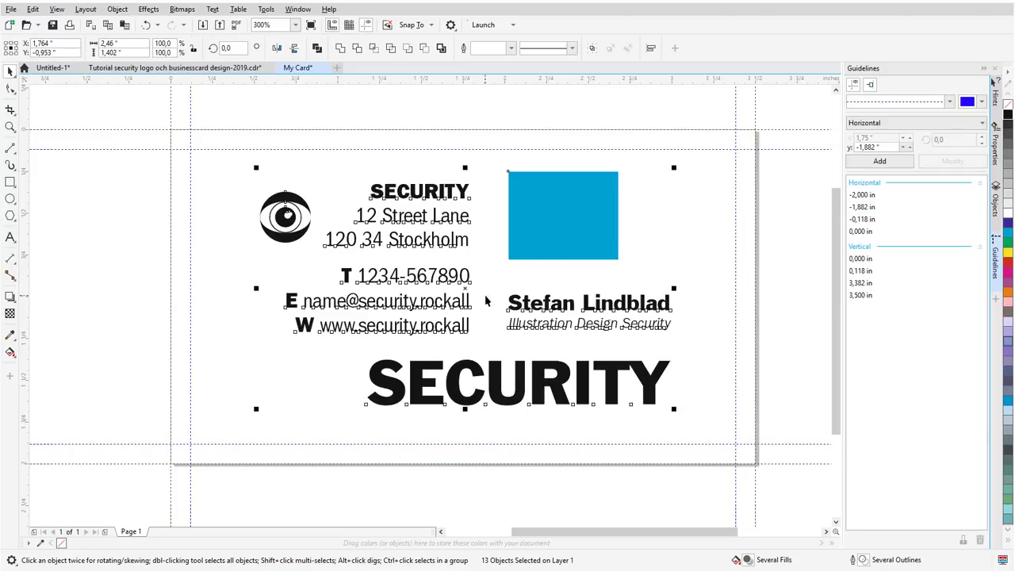
scroll(411, 303, "down", 2)
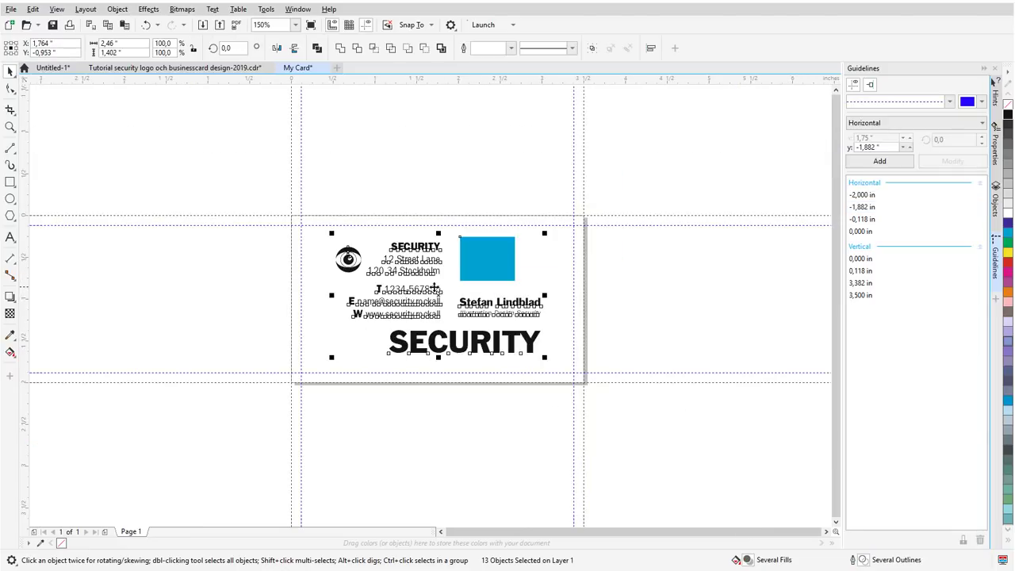
left_click(428, 287)
left_click_drag(428, 287, 693, 294)
left_click(700, 417)
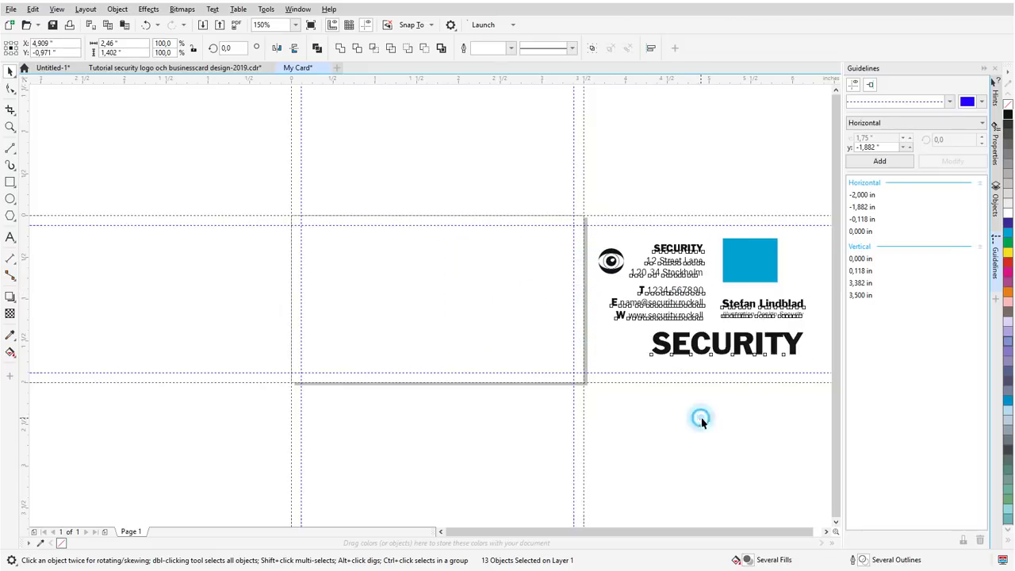
left_click(731, 354)
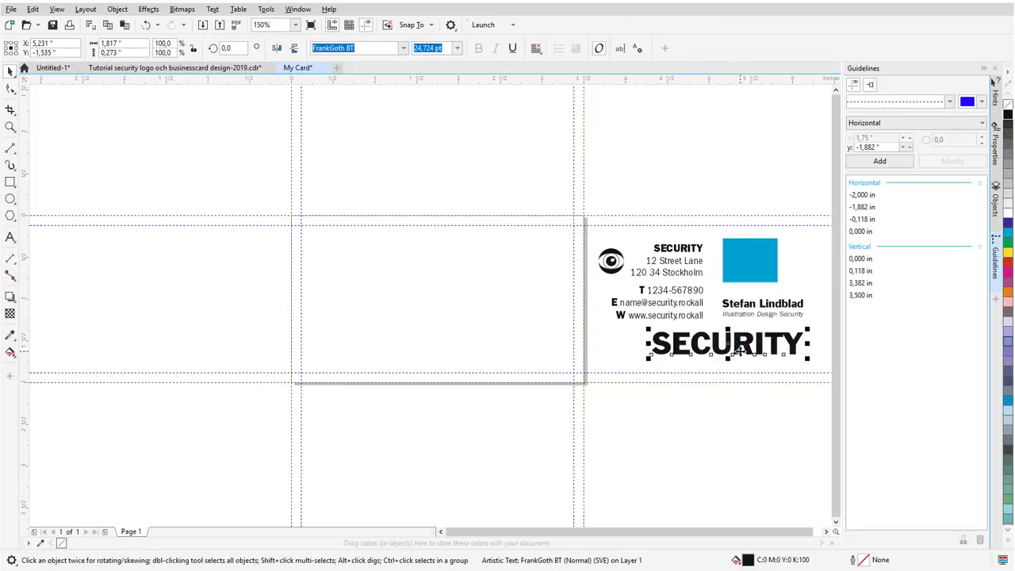
Step: Browse alternative fonts for the SECURITY title and keep FrankGoth BT
left_click(403, 49)
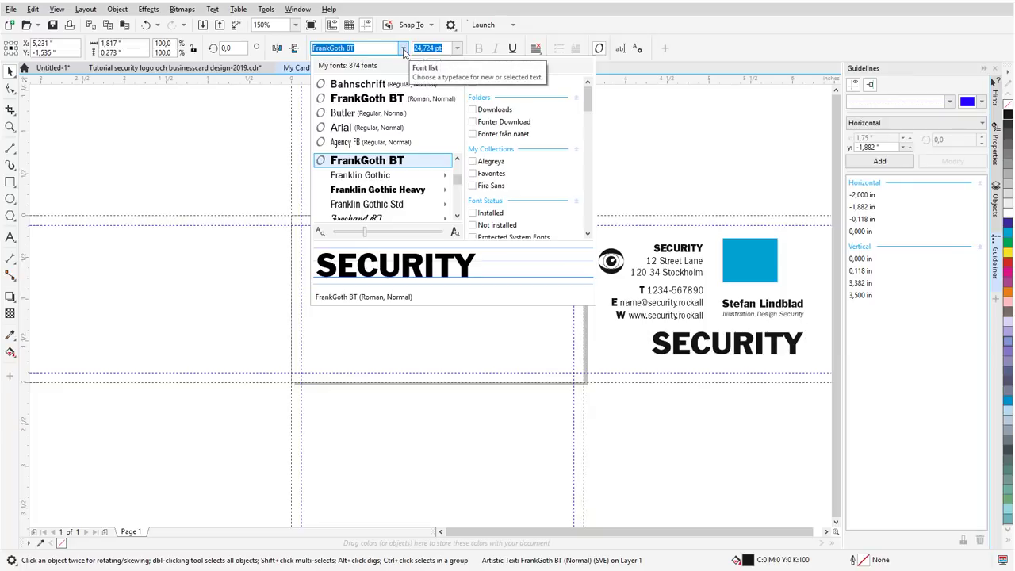
scroll(383, 178, "down", 3)
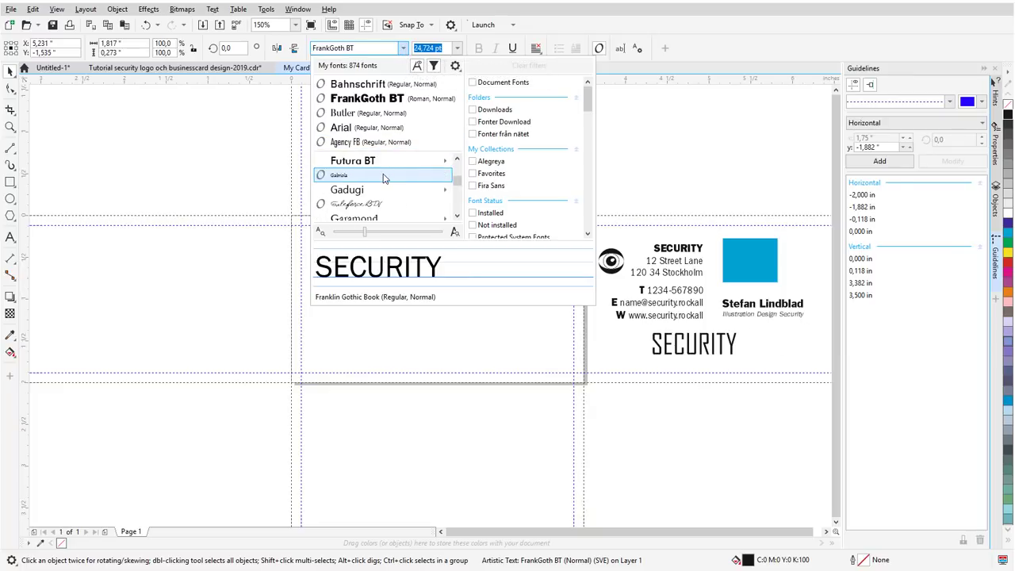
scroll(383, 178, "down", 1)
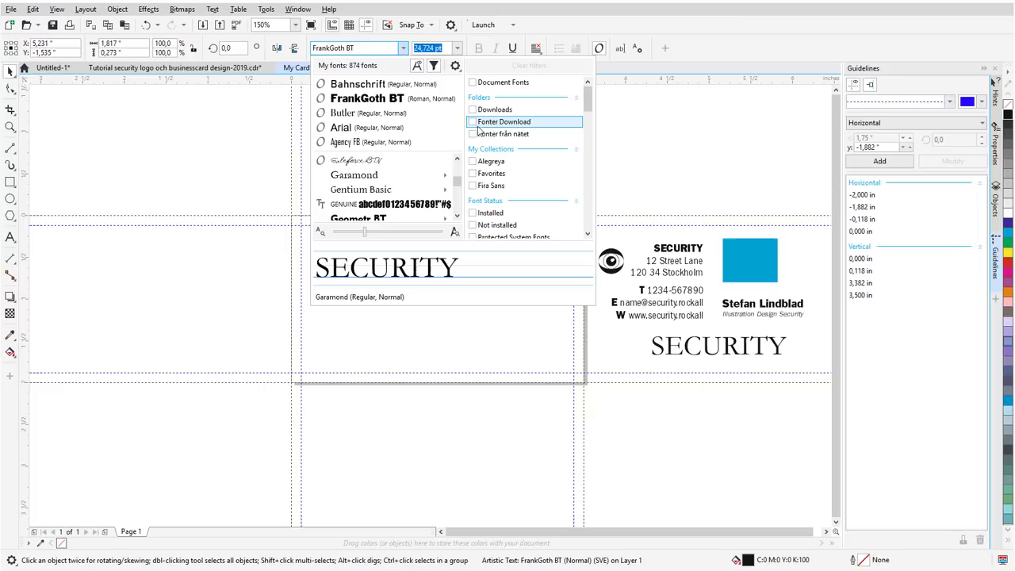
left_click(587, 105)
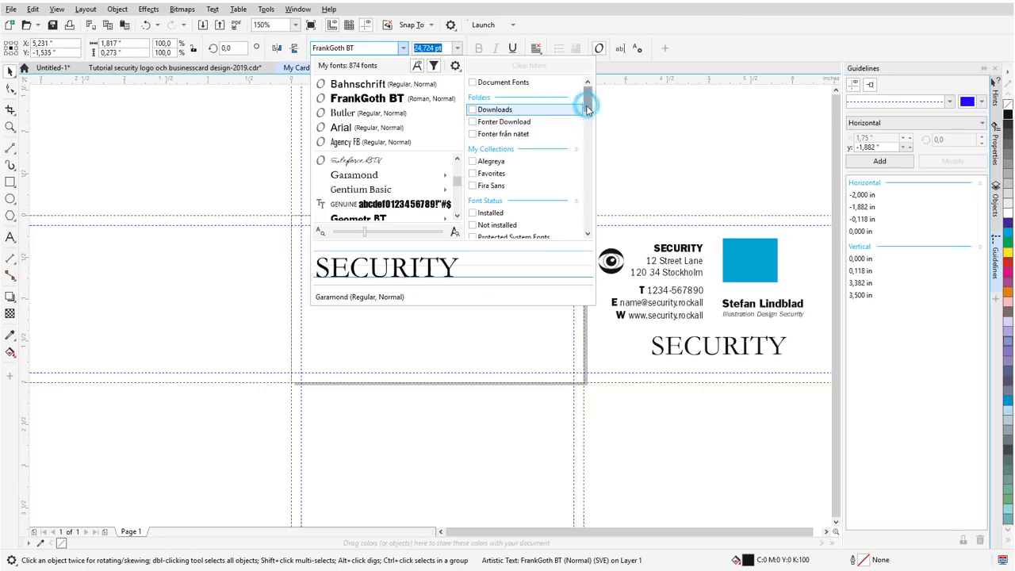
left_click_drag(587, 106, 589, 149)
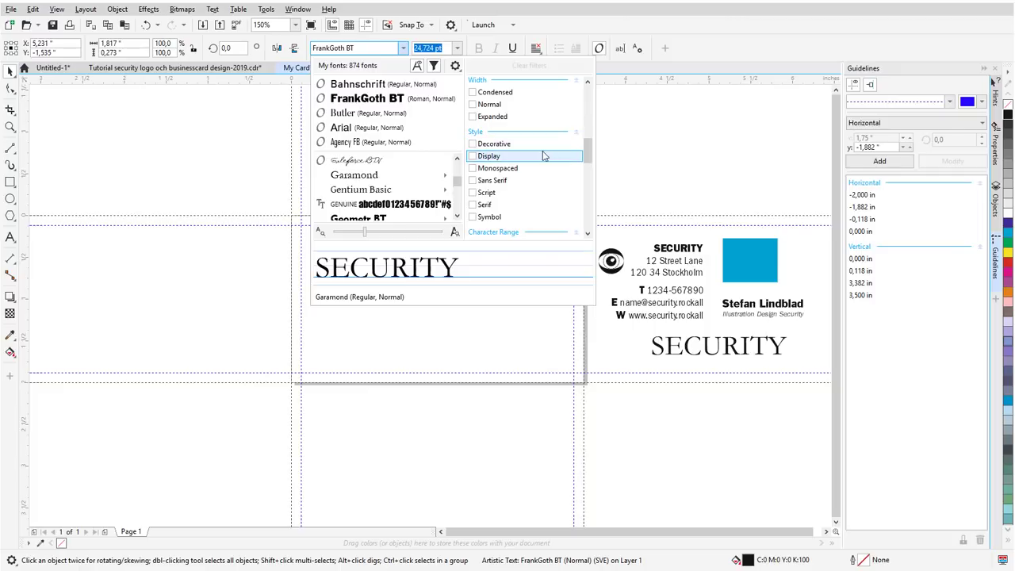
left_click(512, 9)
Step: Try moving the SECURITY title and cyan square, then return the square beside the contact text
mouse_move(727, 339)
left_mouse_down()
mouse_move(585, 330)
mouse_move(474, 308)
mouse_move(623, 325)
mouse_move(480, 256)
mouse_move(718, 354)
left_mouse_up()
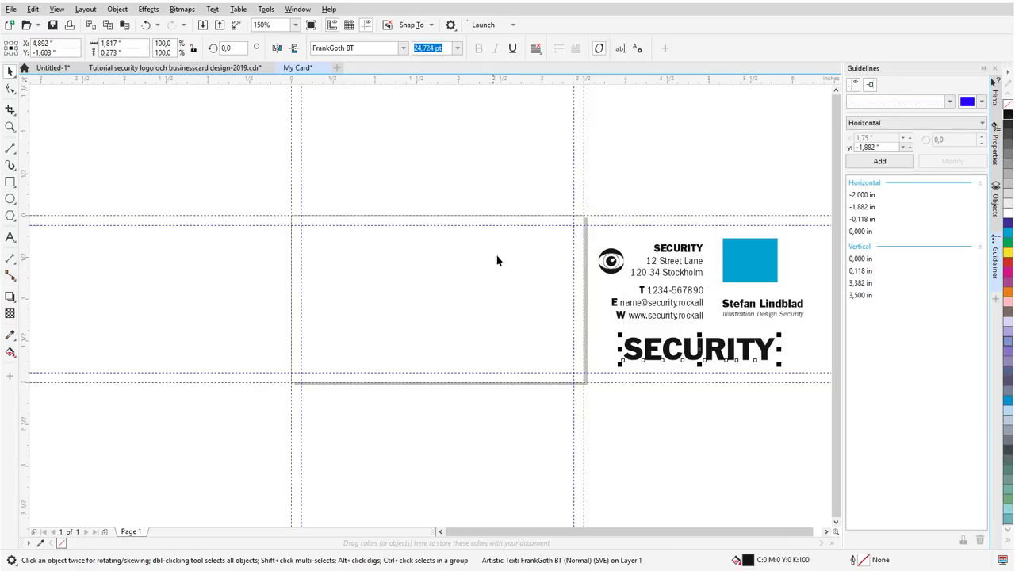
left_click(737, 262)
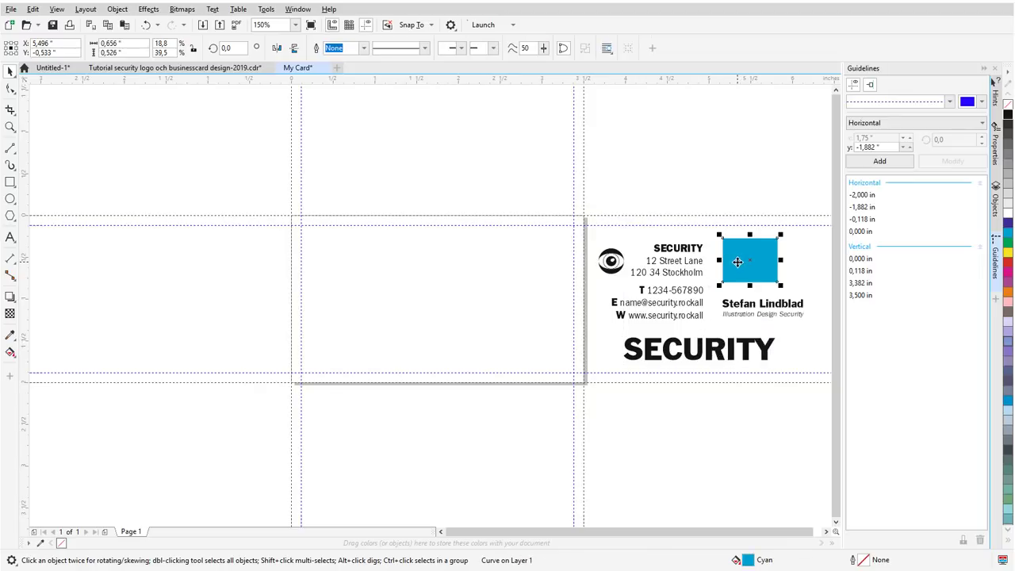
mouse_move(737, 262)
left_mouse_down()
mouse_move(399, 270)
mouse_move(745, 268)
left_mouse_up()
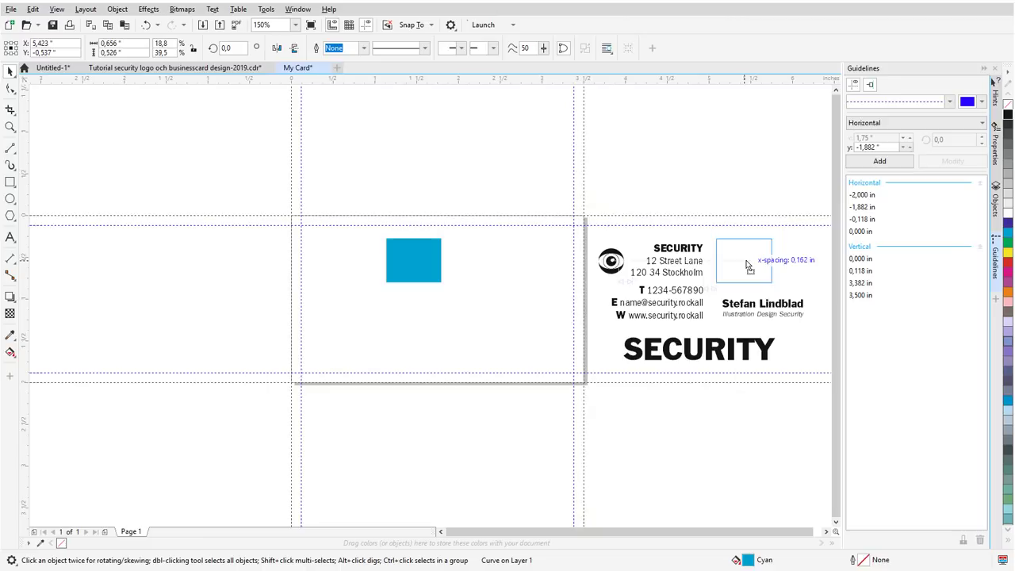
left_click_drag(748, 266, 750, 267)
left_click(95, 262)
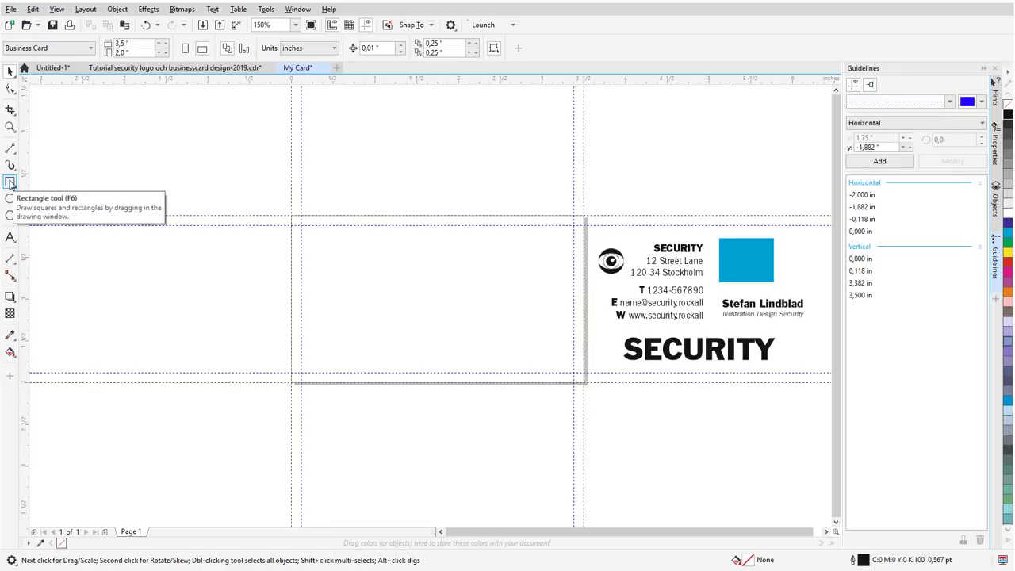
Step: Draw a rectangle over the left card area and size it to 3,5 × 2,0 inches
left_click(10, 183)
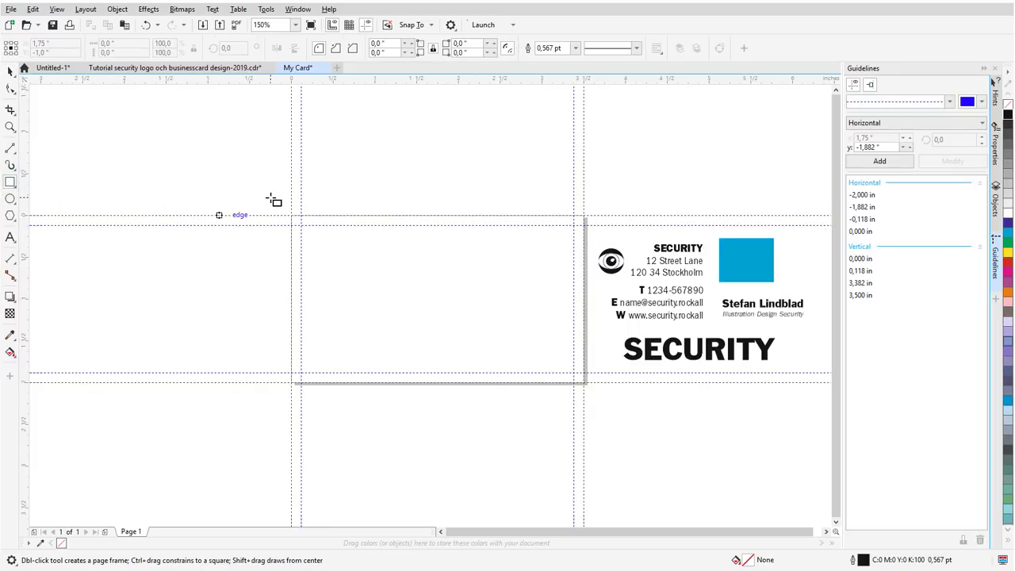
left_click_drag(270, 198, 559, 406)
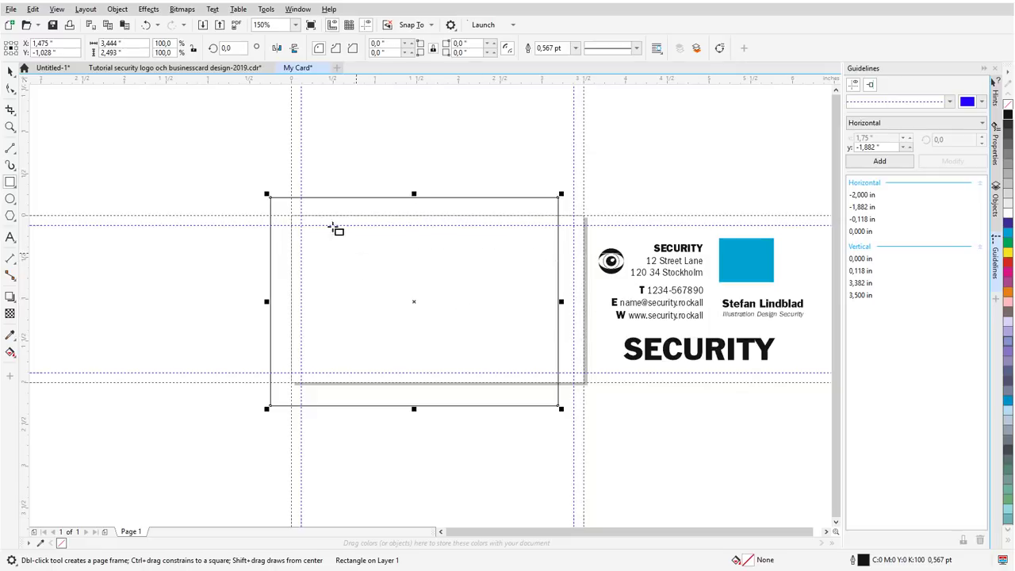
double_click(112, 43)
type("5")
double_click(119, 52)
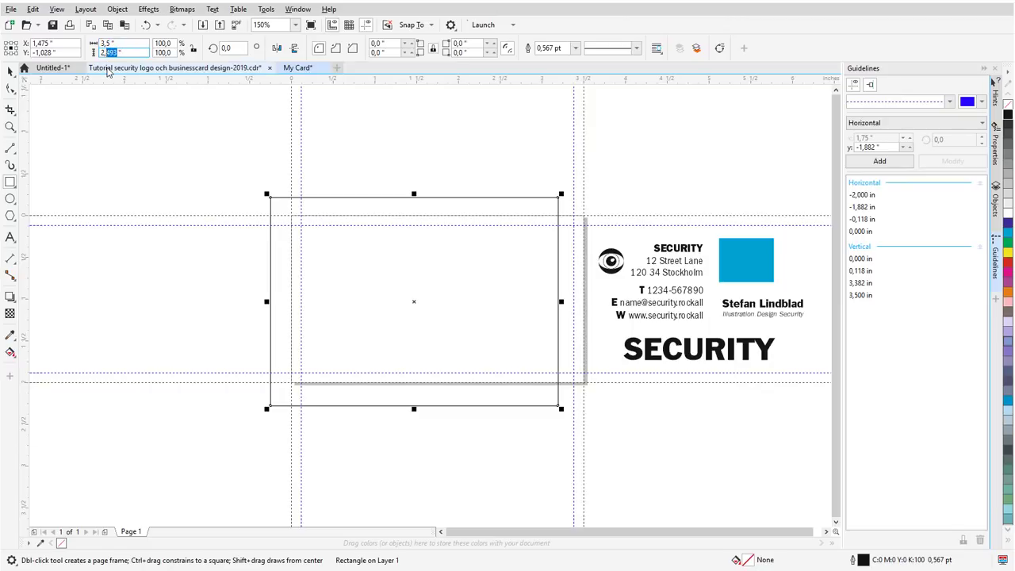
type("0")
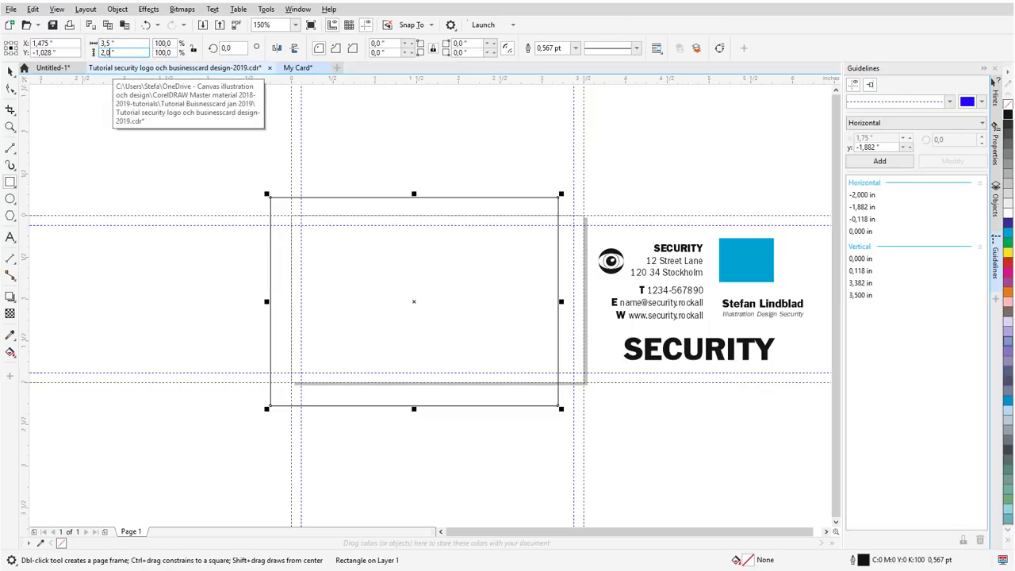
left_click(10, 72)
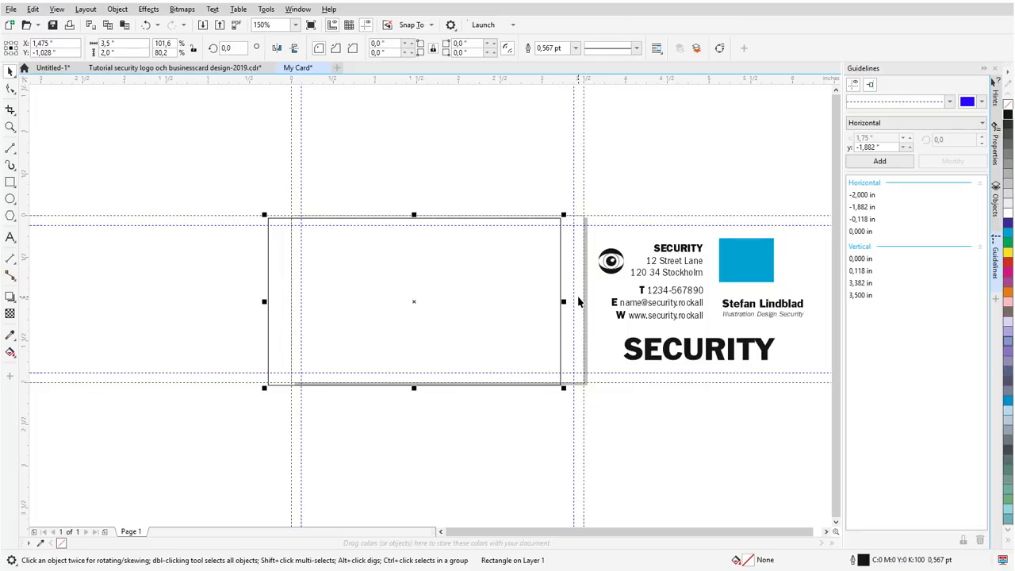
Step: Snap the rectangle onto the card guides at X 1,75" and set its outline to None
left_click_drag(578, 301, 578, 298)
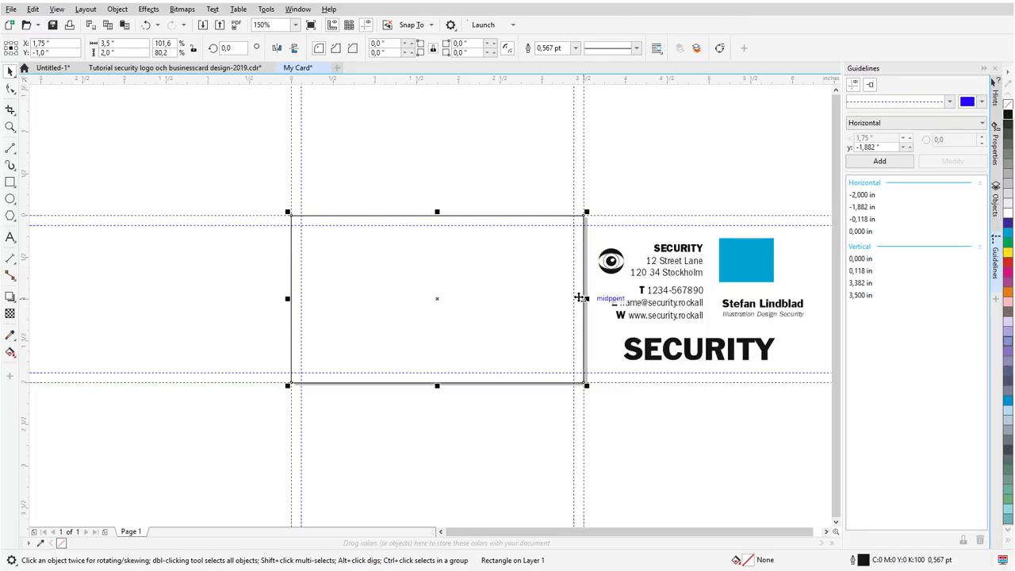
right_click(1008, 116)
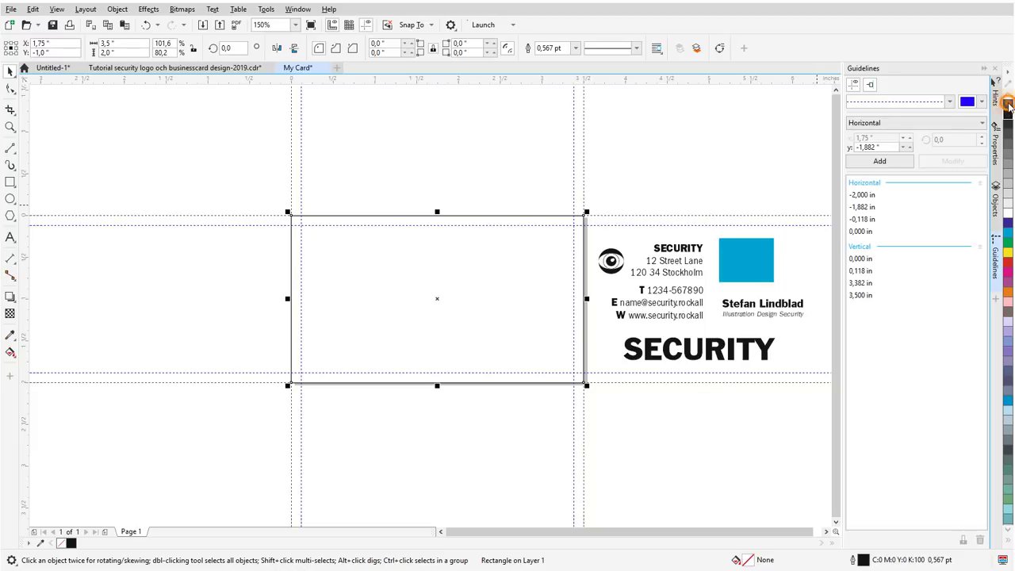
right_click(1007, 106)
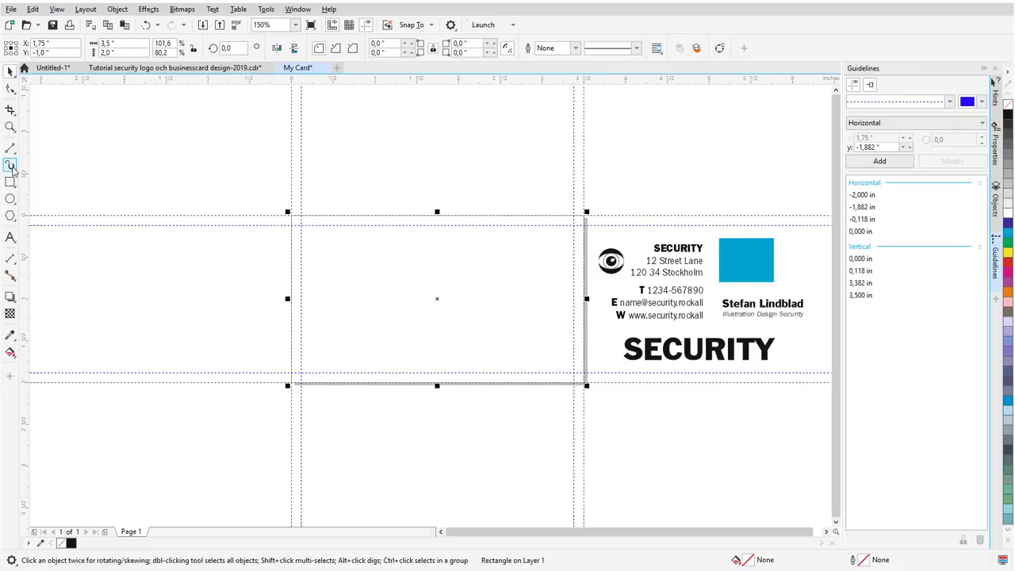
Step: Sample the small blue square's cyan with the Color Eyedropper and fill the card rectangle with it
left_click(9, 335)
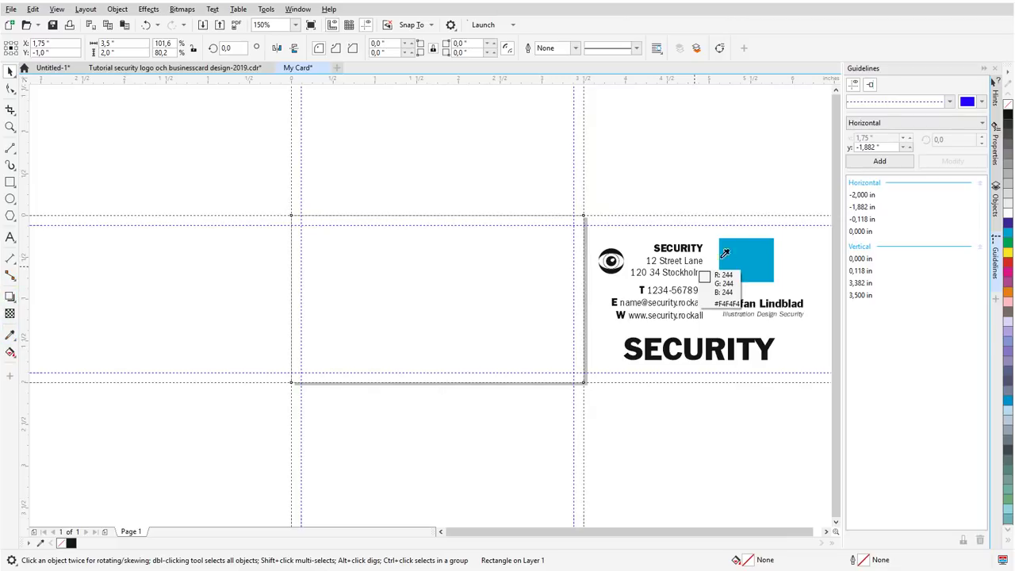
left_click(747, 260)
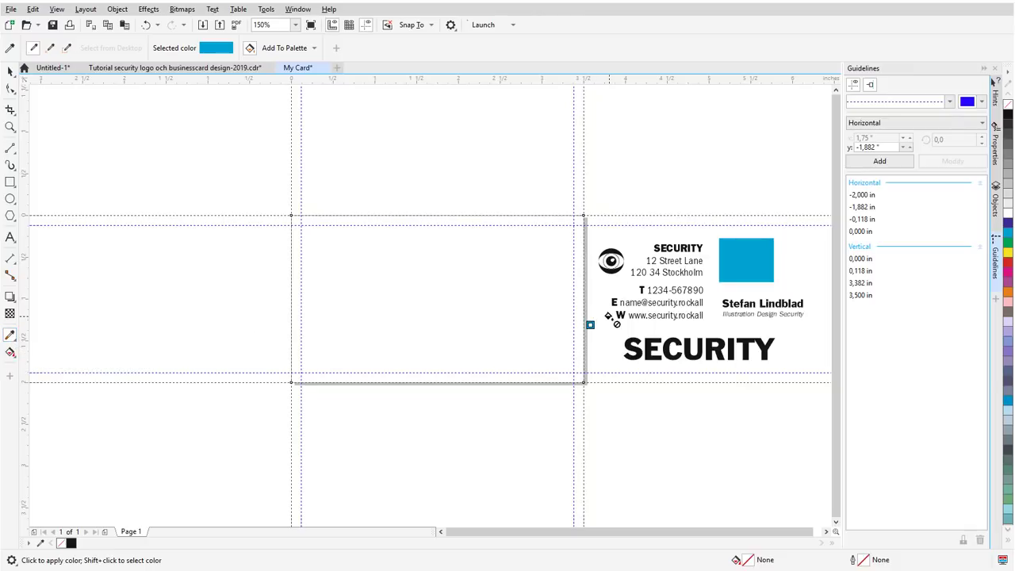
left_click(422, 290)
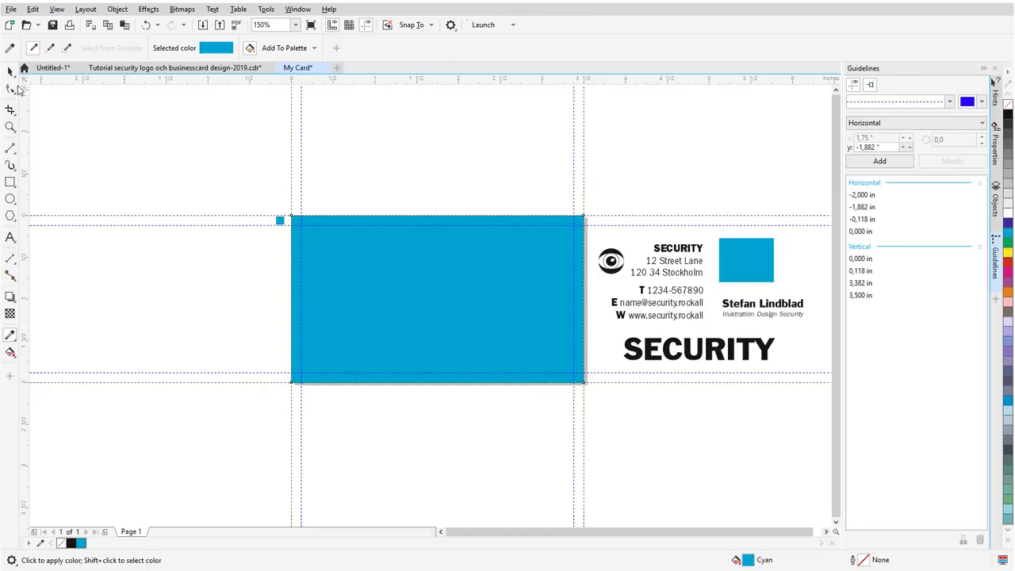
left_click(10, 71)
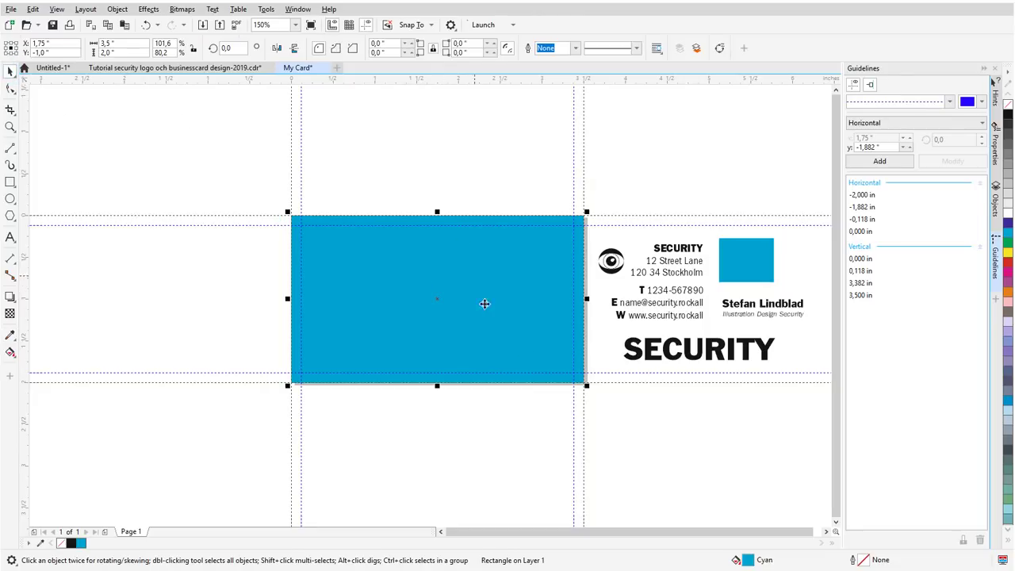
Step: Try other blue shades in the Edit Fill dialog, then close it keeping the original cyan
double_click(746, 559)
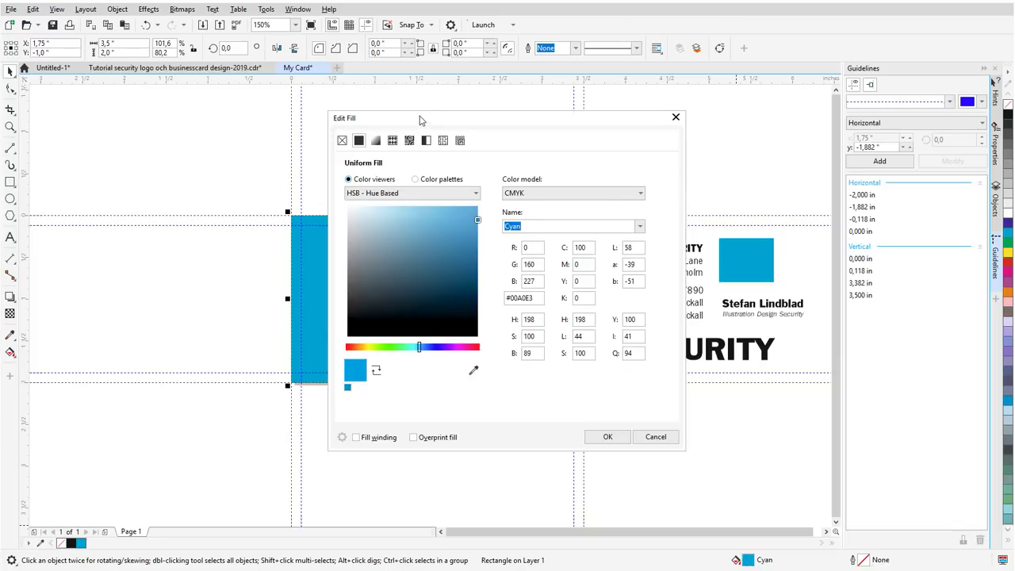
left_click_drag(420, 119, 481, 129)
left_click(536, 231)
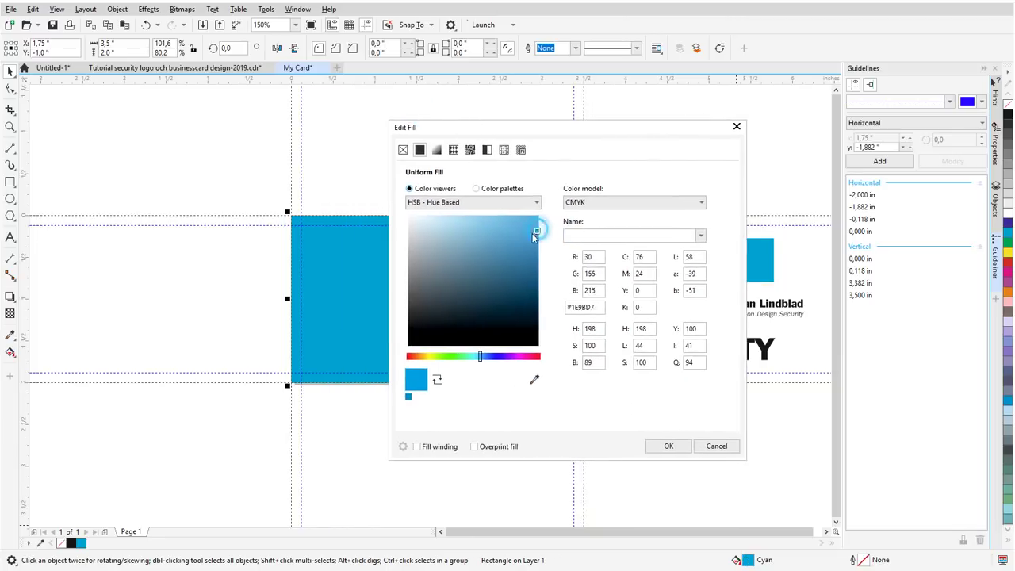
left_click(506, 251)
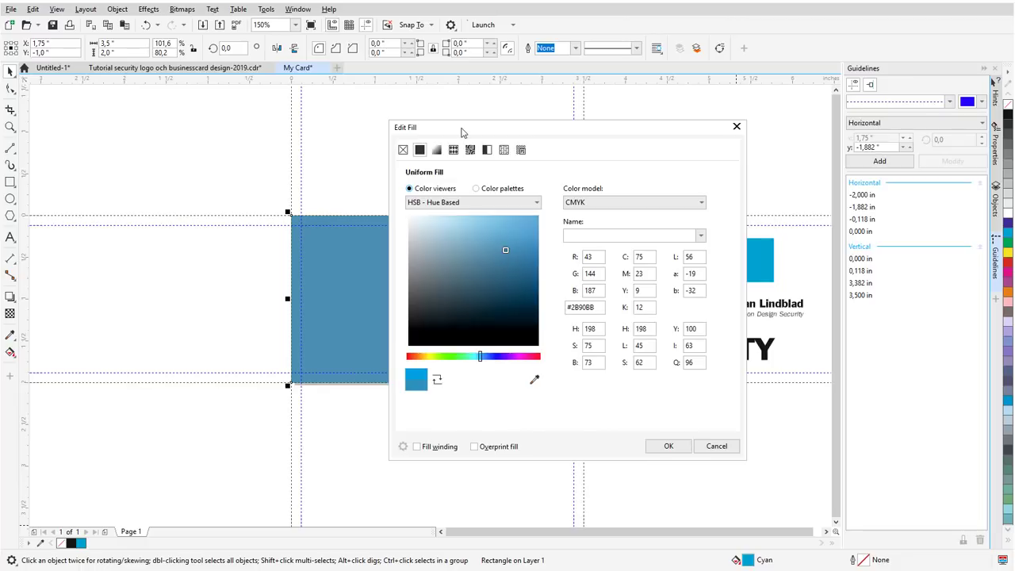
left_click_drag(463, 133, 557, 152)
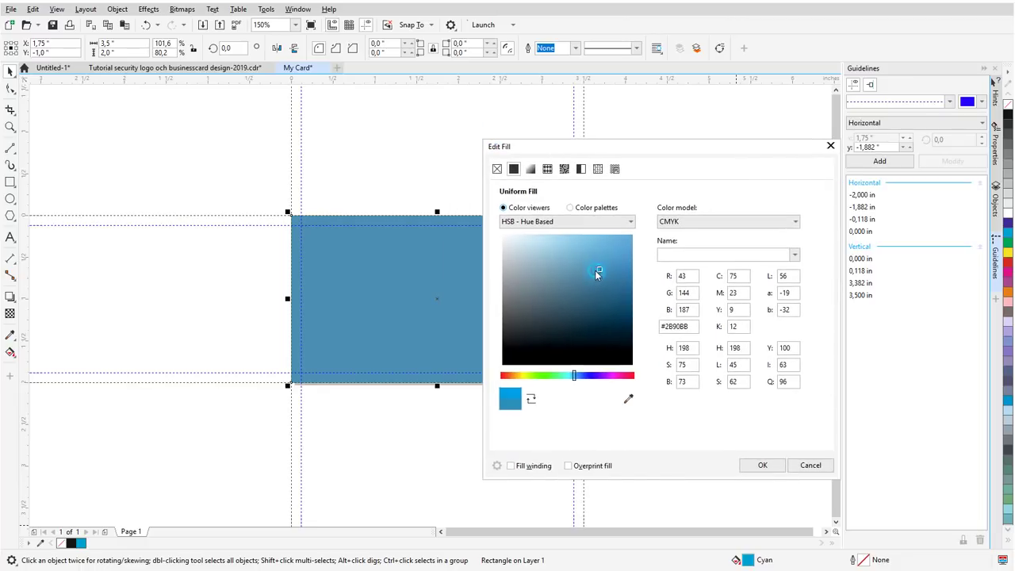
mouse_move(597, 274)
left_mouse_down()
mouse_move(553, 273)
mouse_move(603, 267)
left_mouse_up()
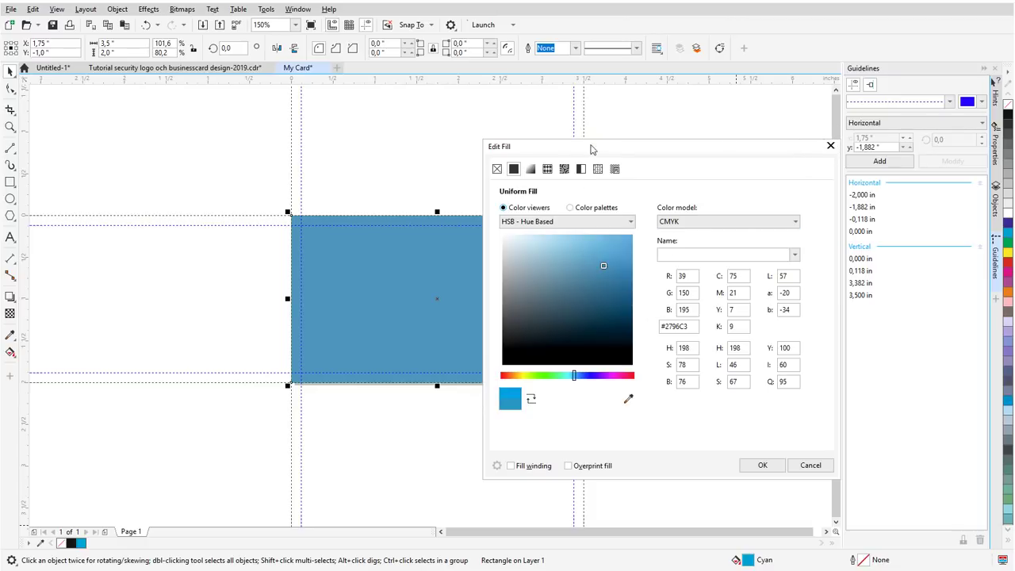
left_click(830, 148)
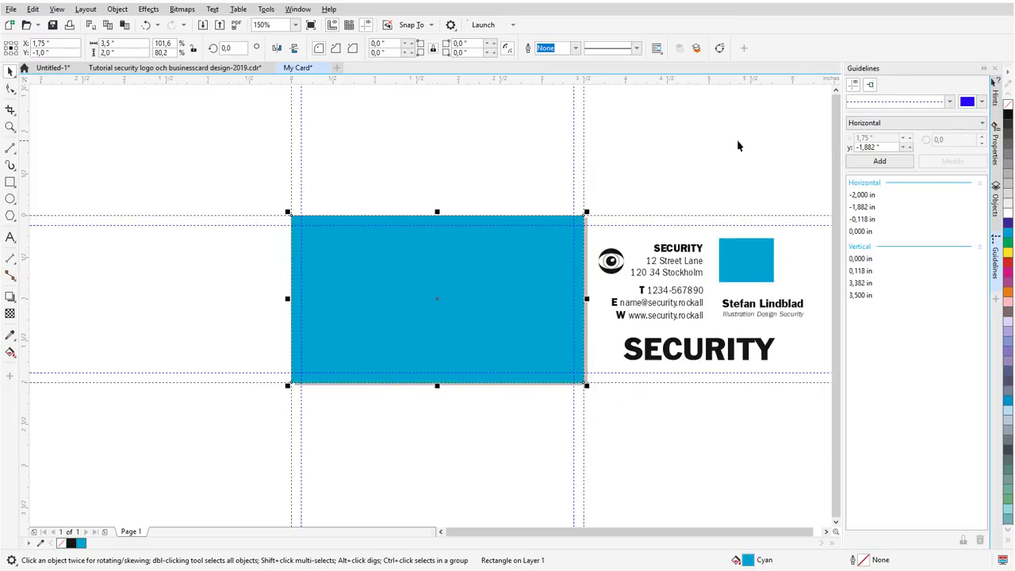
Step: Move the large SECURITY title up toward the card
left_click(676, 202)
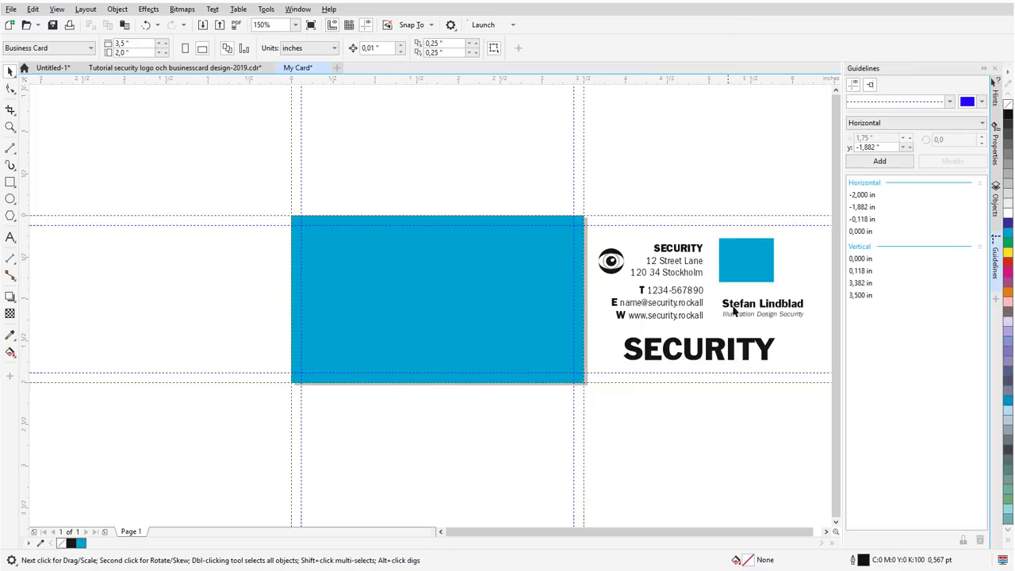
left_click_drag(782, 373, 585, 340)
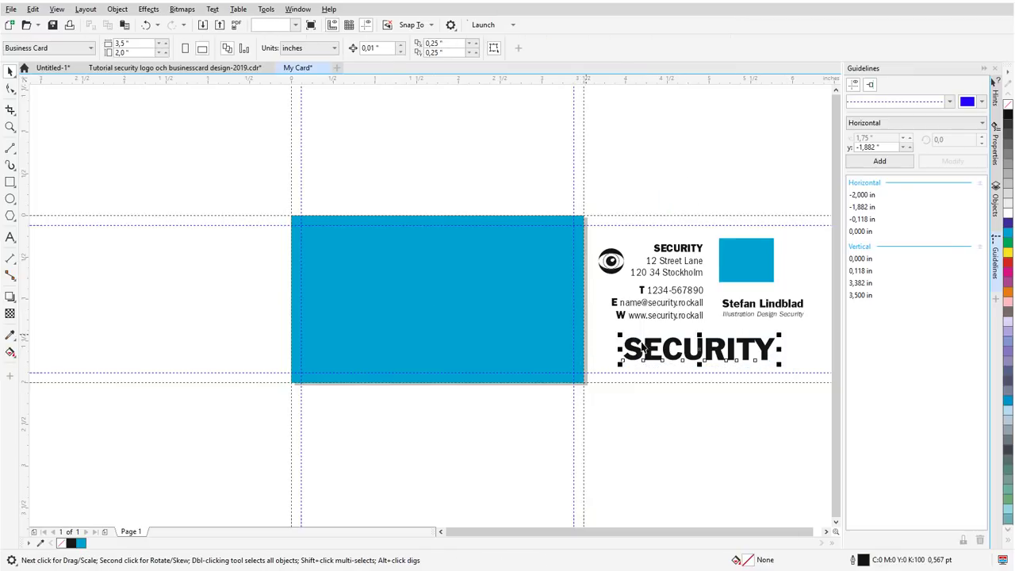
left_click_drag(666, 351, 434, 144)
scroll(542, 244, "up", 2)
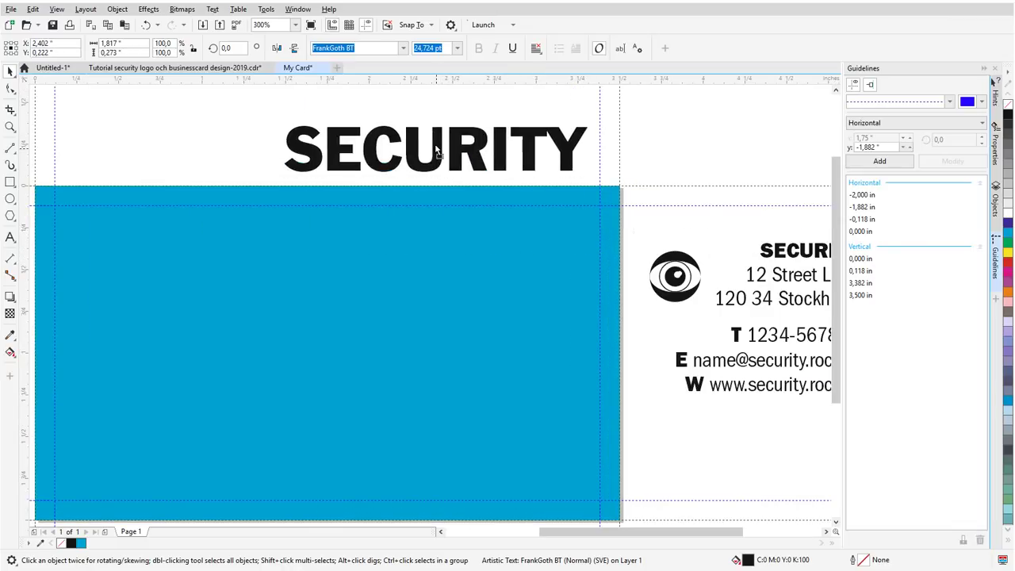
Step: Fill the card rectangle with white from the palette
left_click(460, 256)
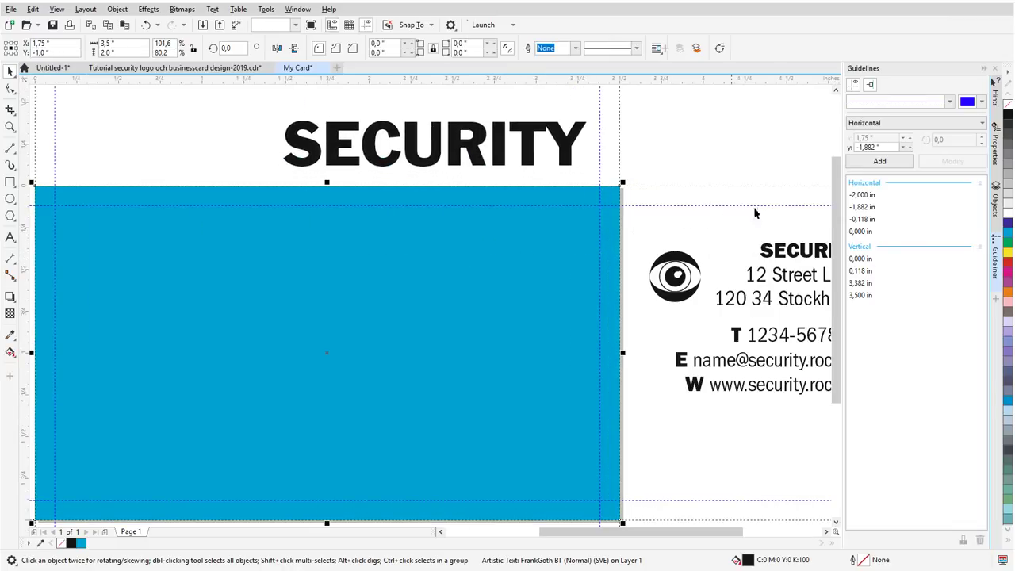
left_click(1008, 212)
left_click(261, 107)
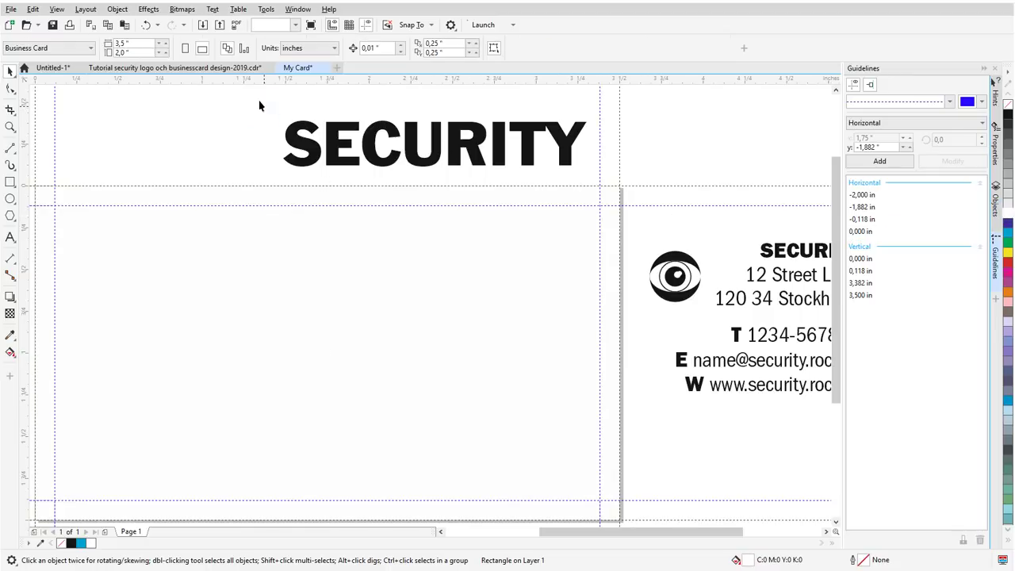
Step: Drag SECURITY down onto the card and align it with the top guideline
left_click(564, 148)
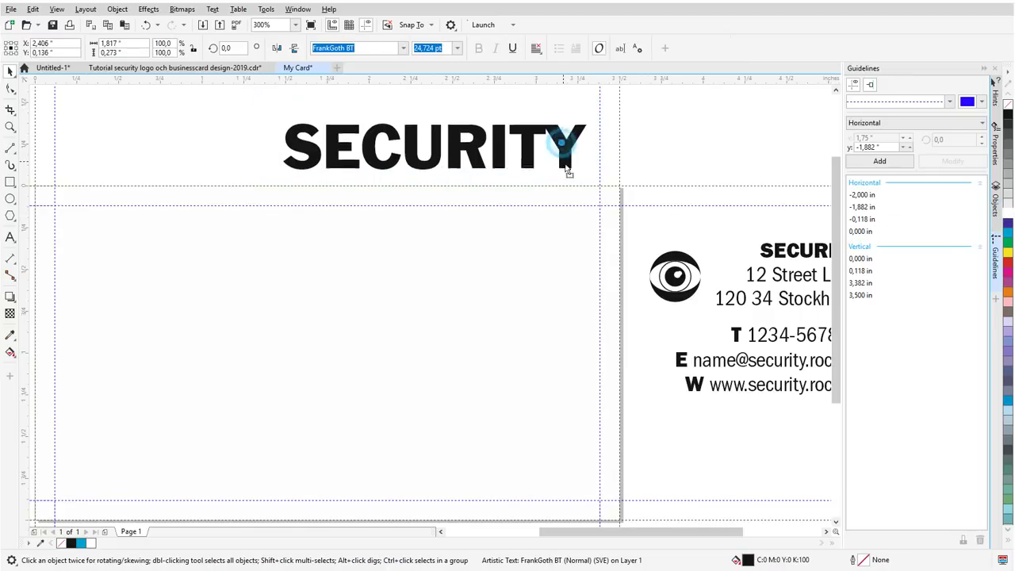
left_click_drag(564, 147, 576, 233)
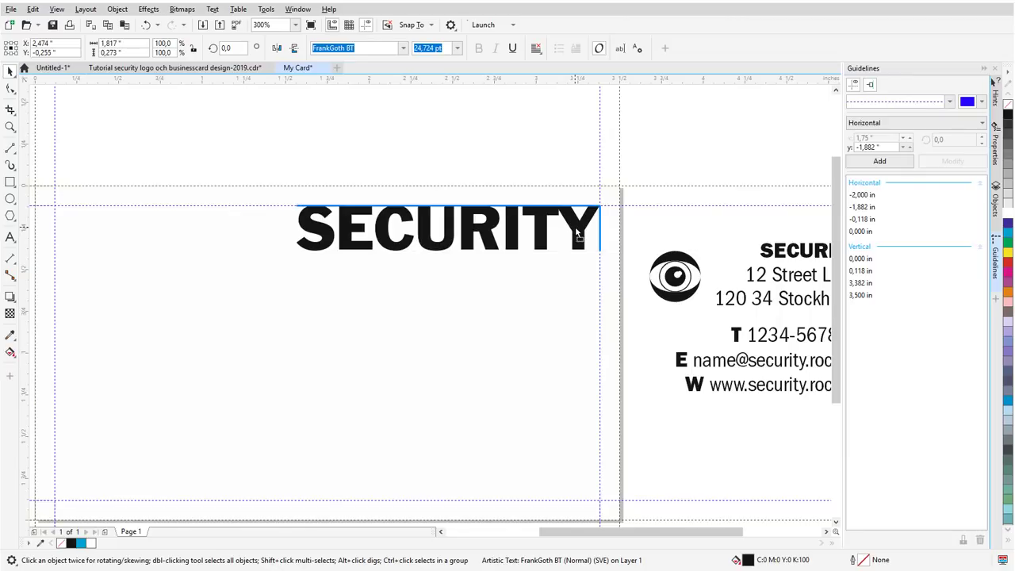
left_click_drag(577, 232, 576, 230)
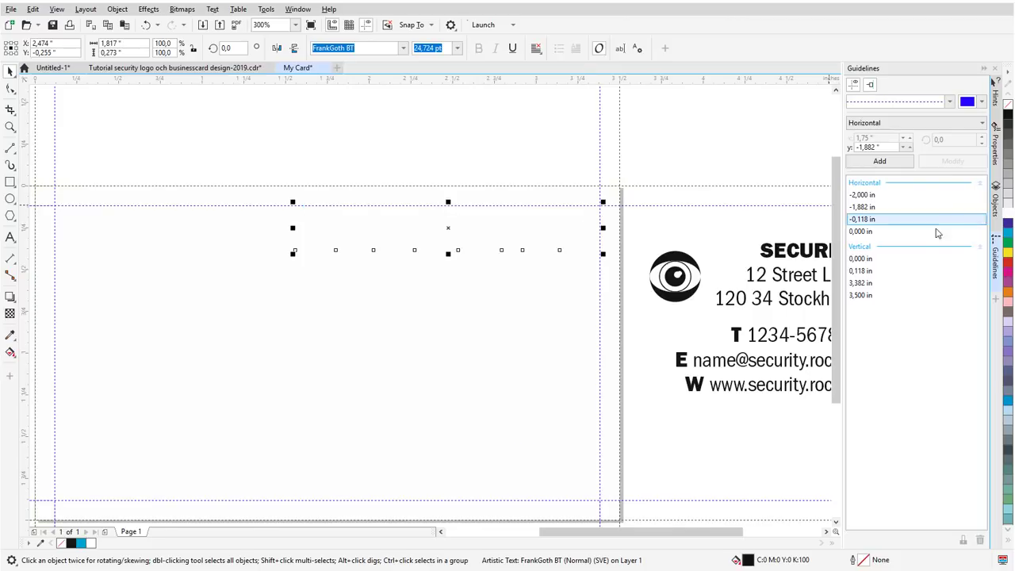
Step: Fill the card rectangle with cyan sampled from the other design's square
left_click(614, 318)
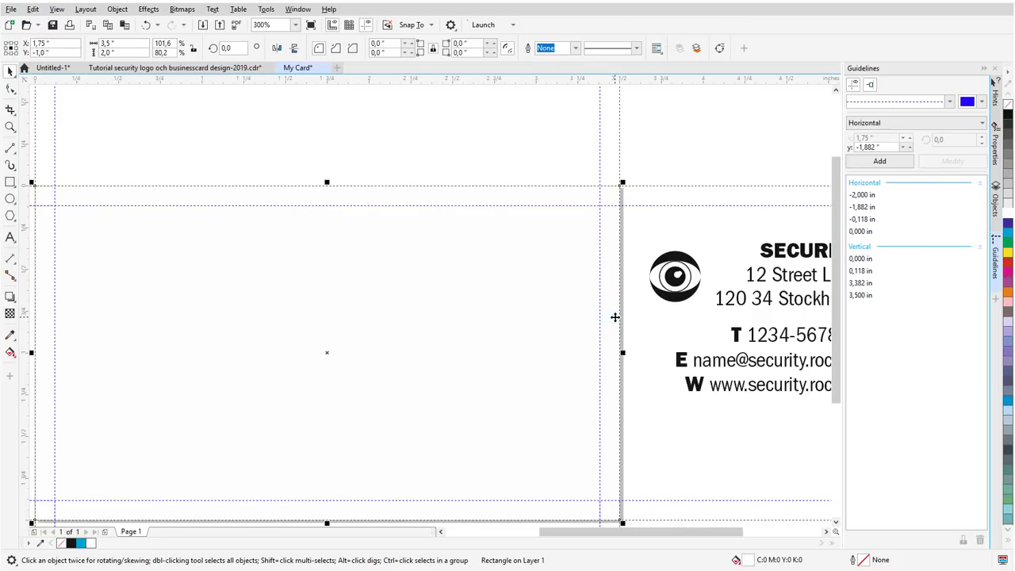
left_click_drag(657, 532, 709, 534)
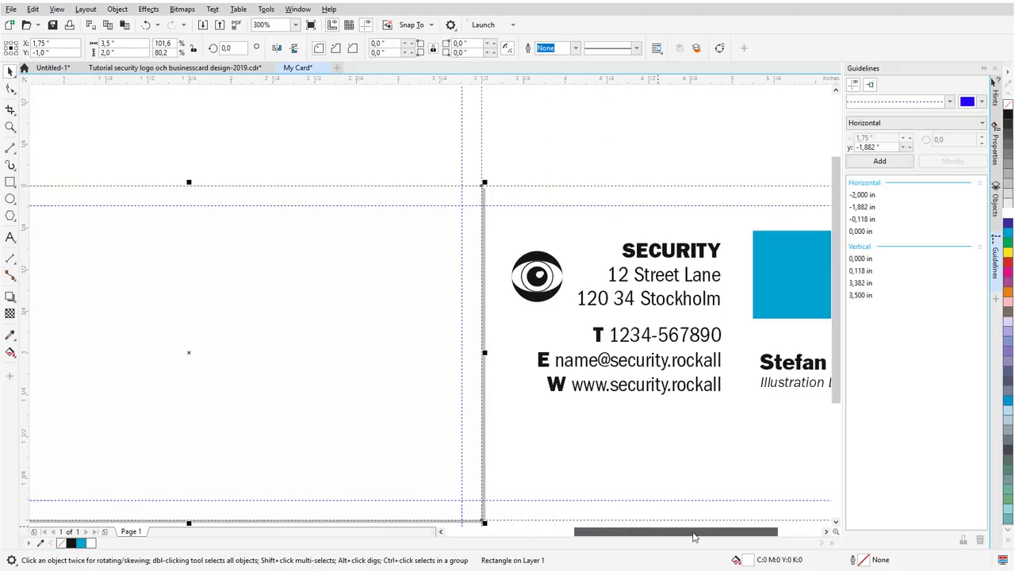
left_click(11, 335)
left_click(825, 268)
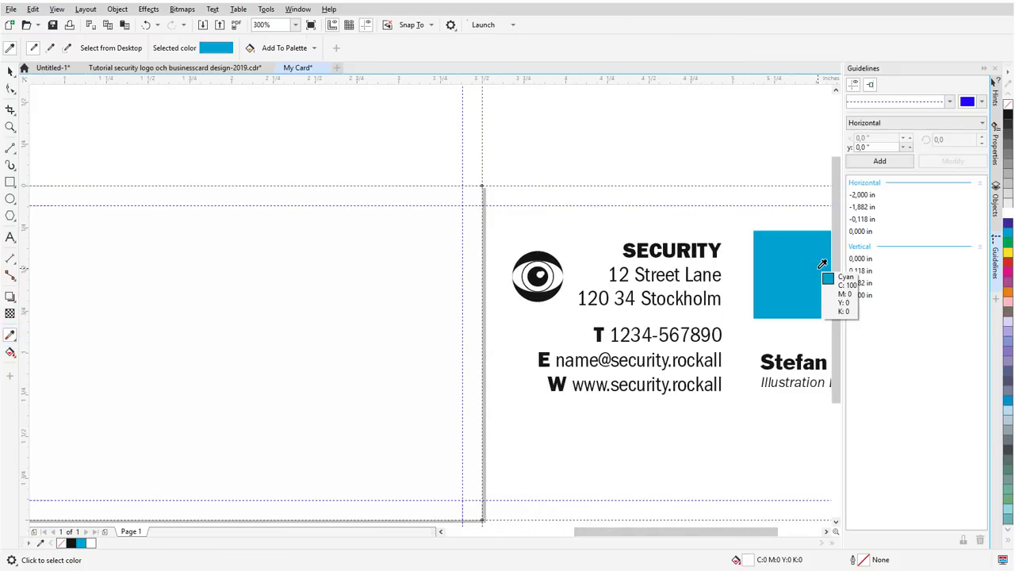
left_click(352, 401)
left_click(655, 249)
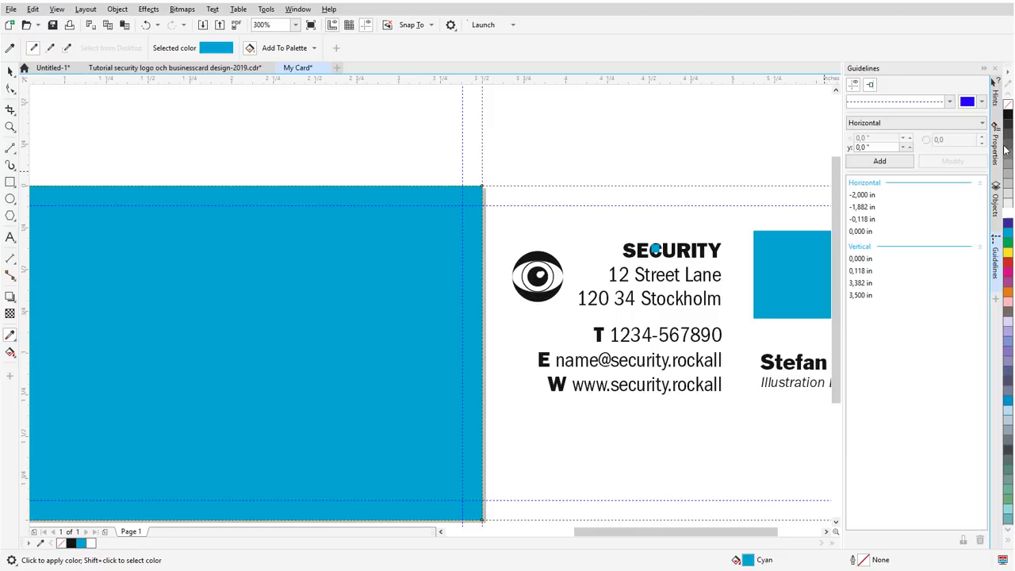
Step: In the Objects docker, move the Rectangle below the text and eye ellipses so SECURITY shows
left_click(996, 203)
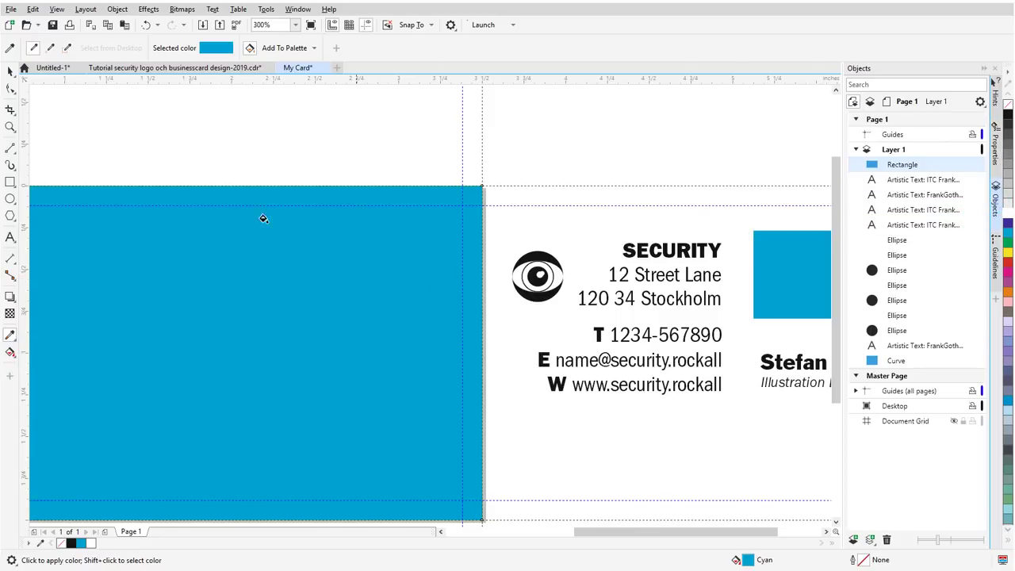
left_click(11, 70)
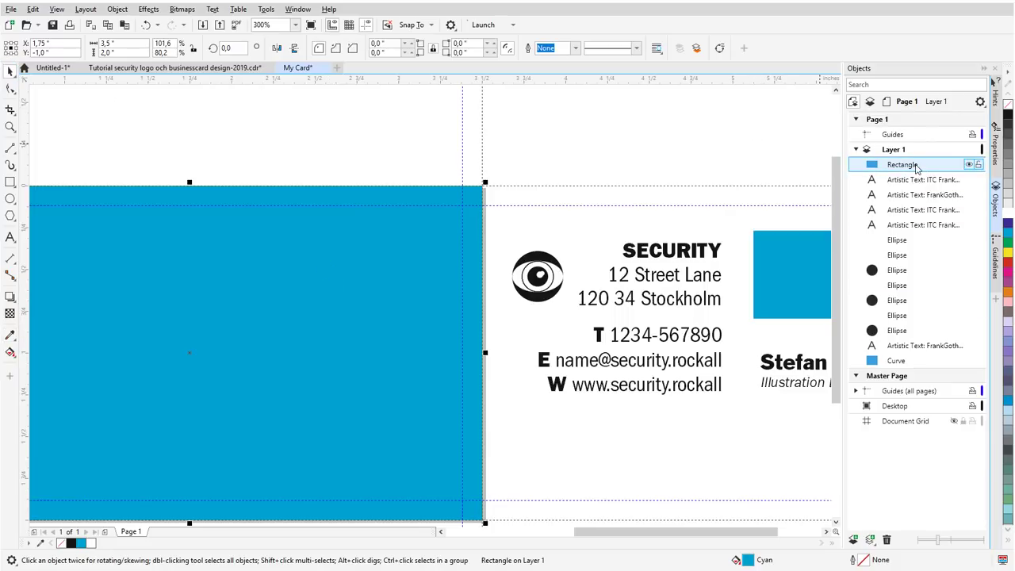
left_click(916, 166)
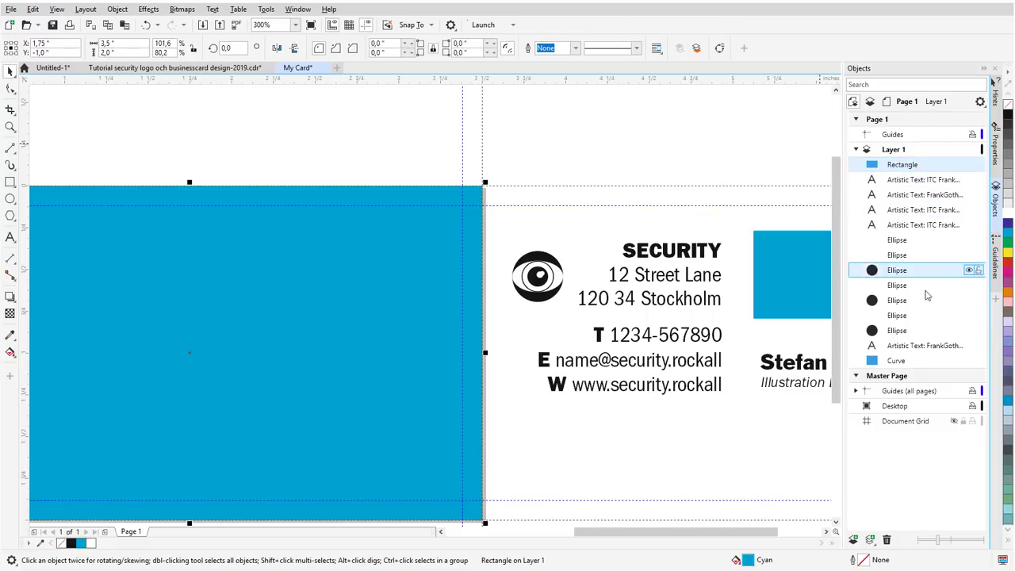
left_click(912, 165)
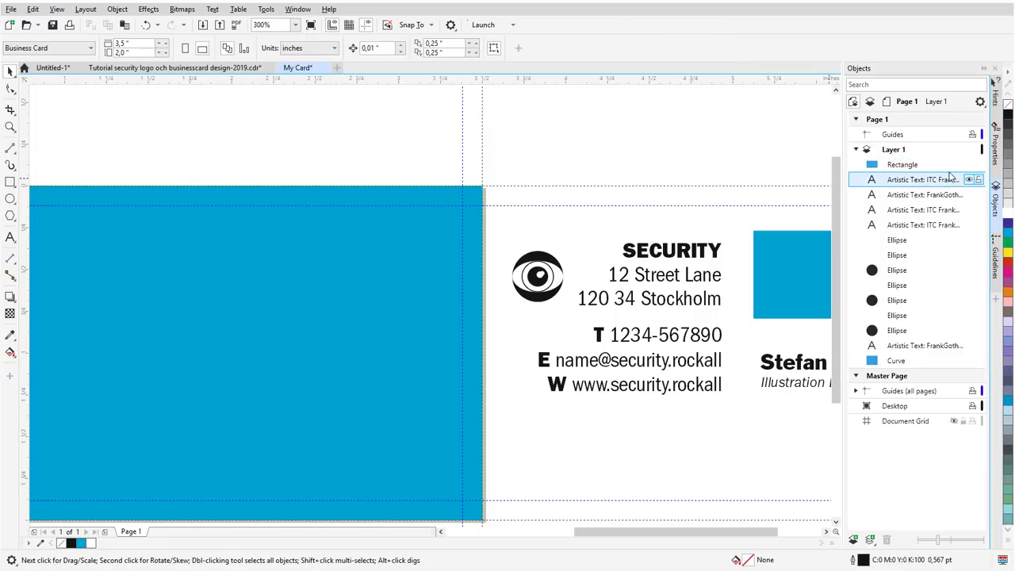
left_click(919, 166)
left_click_drag(922, 166, 911, 354)
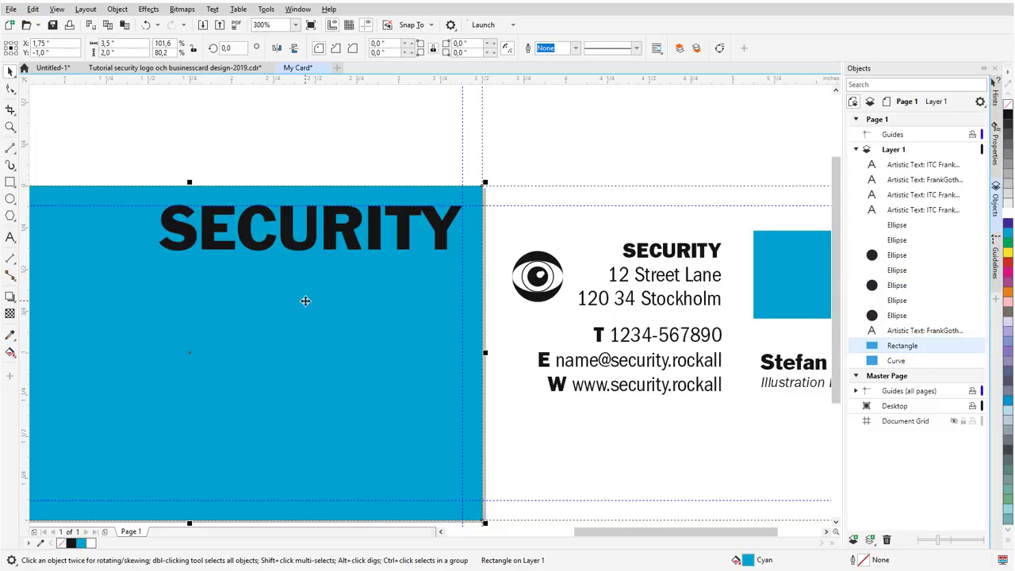
left_click(170, 147)
left_click_drag(152, 158, 473, 307)
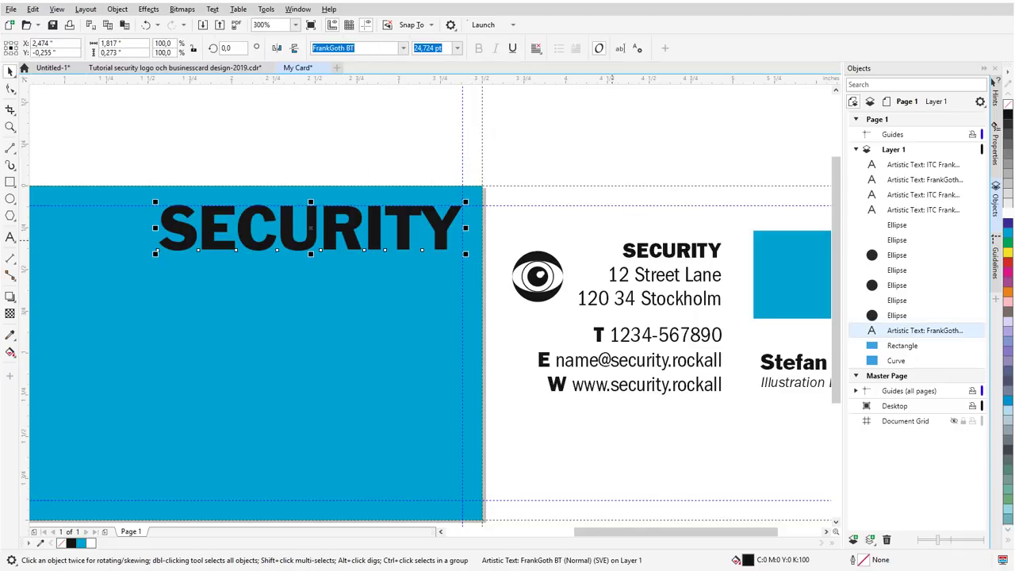
Step: Make the SECURITY title white
left_click(1007, 212)
left_click(555, 117)
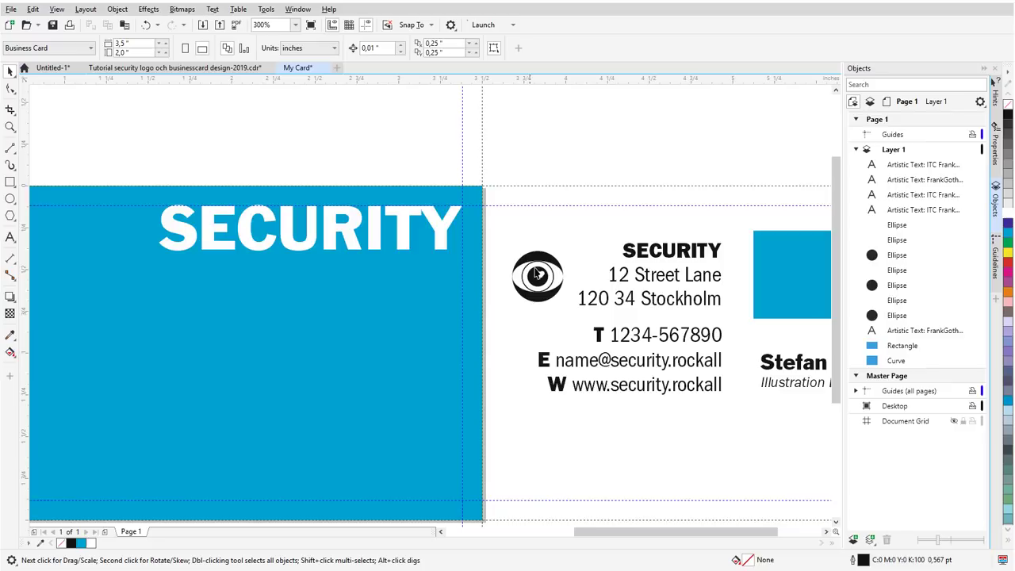
left_click_drag(499, 230, 585, 316)
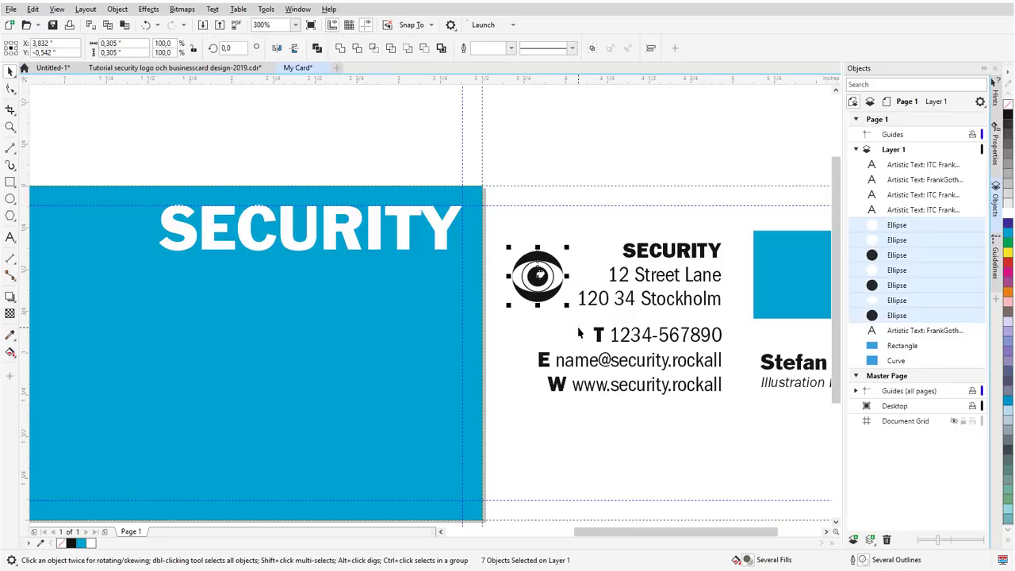
Step: Edit out the E in SECURITY and move the eye logo into the gap after S
left_click(10, 236)
left_click_drag(200, 229, 226, 229)
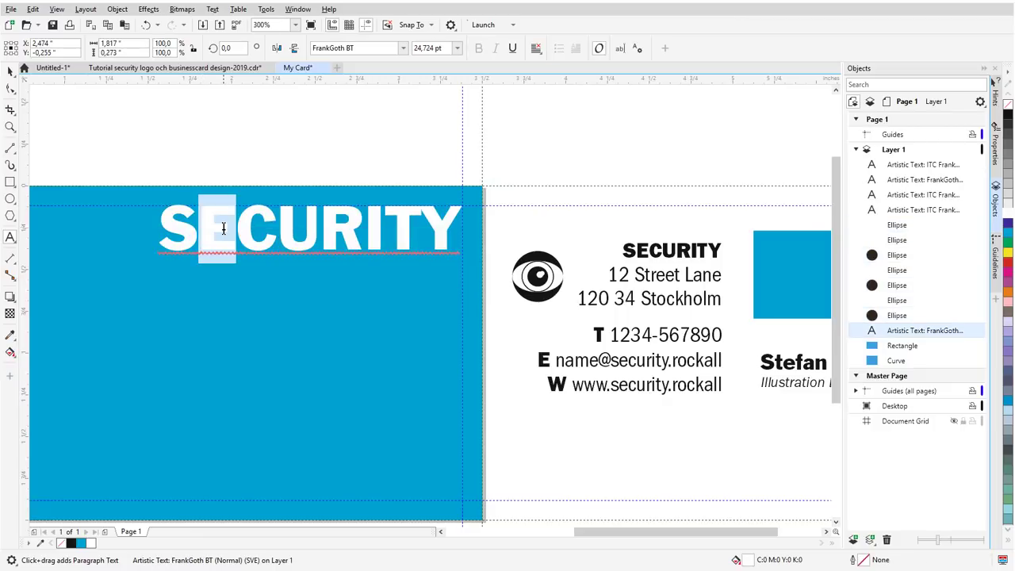
key("Delete")
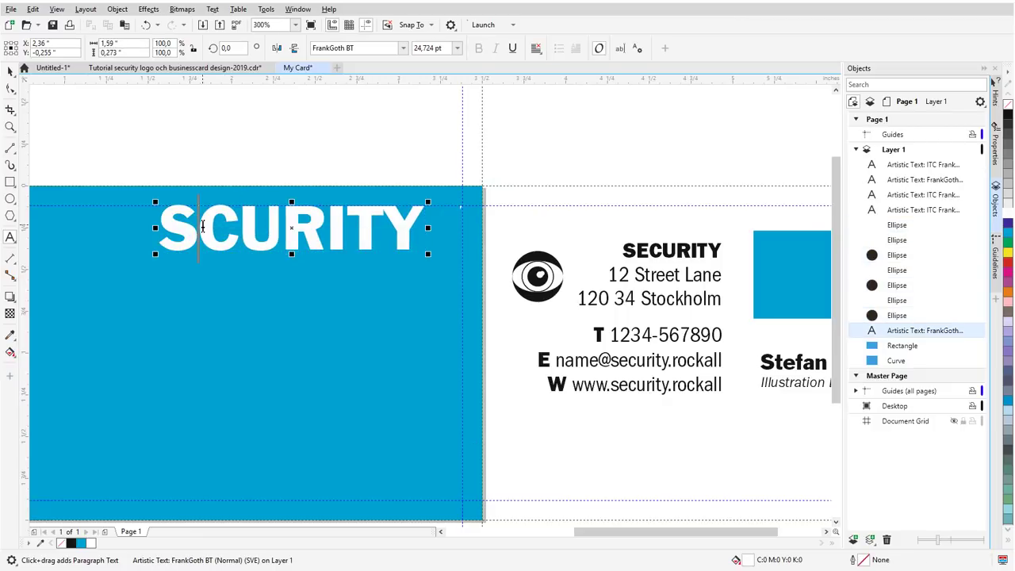
left_click(194, 229)
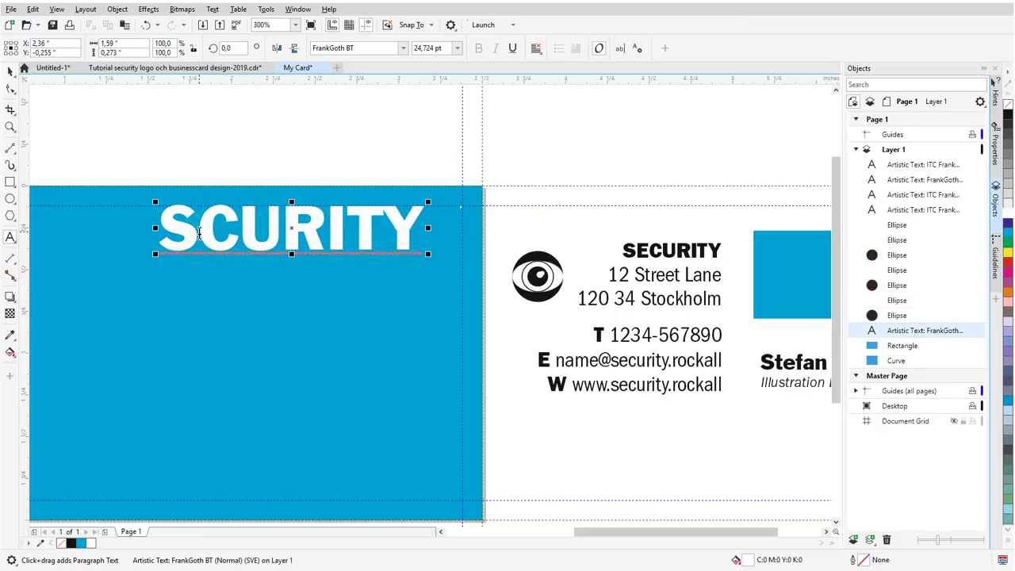
type("E")
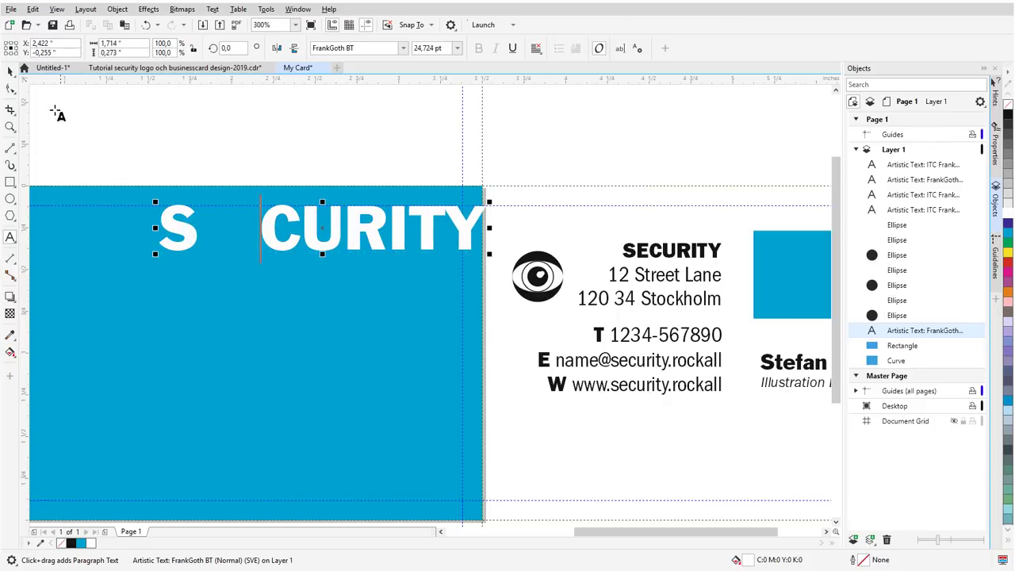
left_click(10, 71)
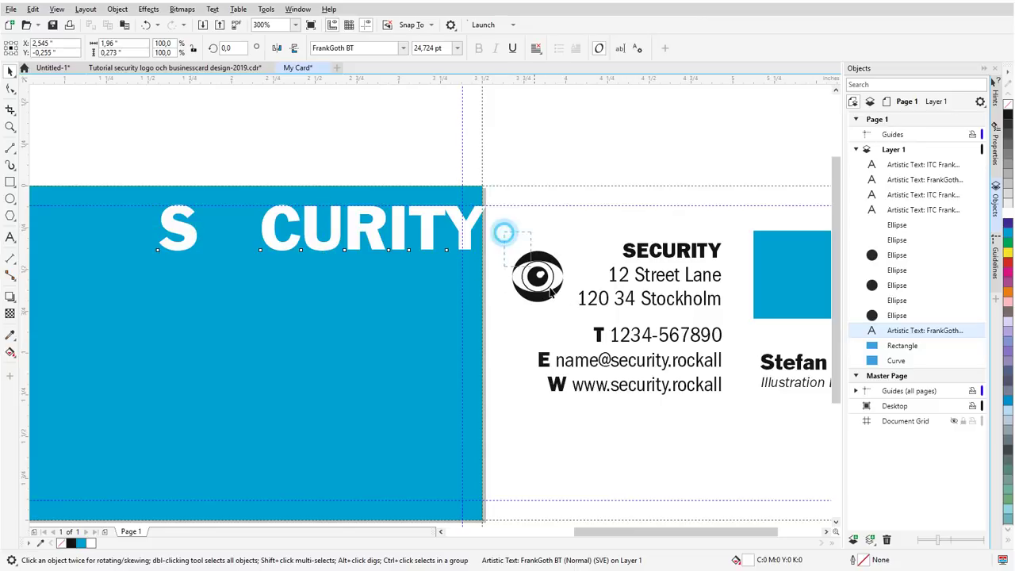
left_click_drag(500, 229, 596, 335)
mouse_move(545, 278)
left_mouse_down()
mouse_move(241, 219)
mouse_move(240, 237)
left_mouse_up()
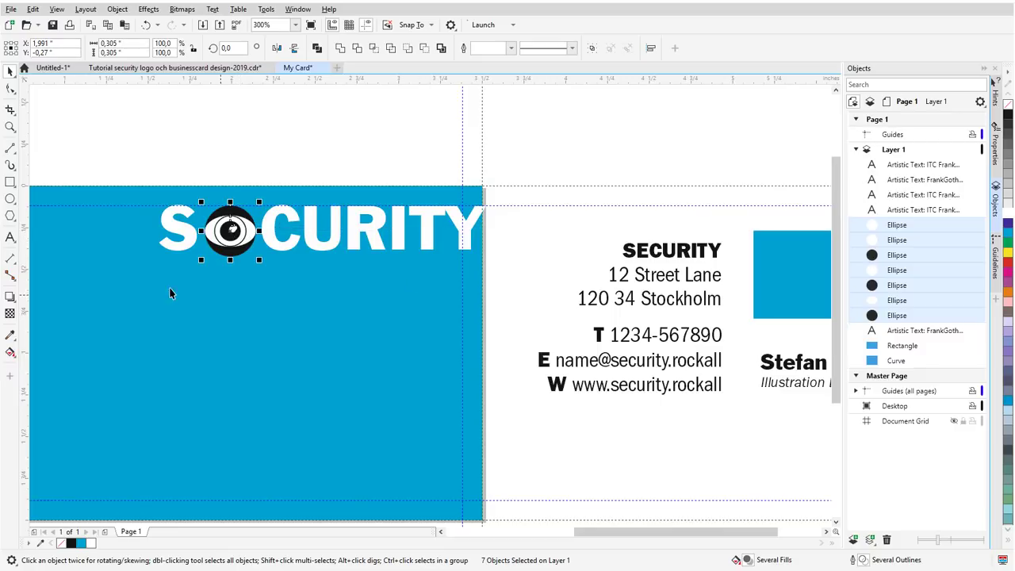
Step: Add a horizontal guideline along the bottom edge of the SECURITY letters
scroll(145, 276, "up", 1)
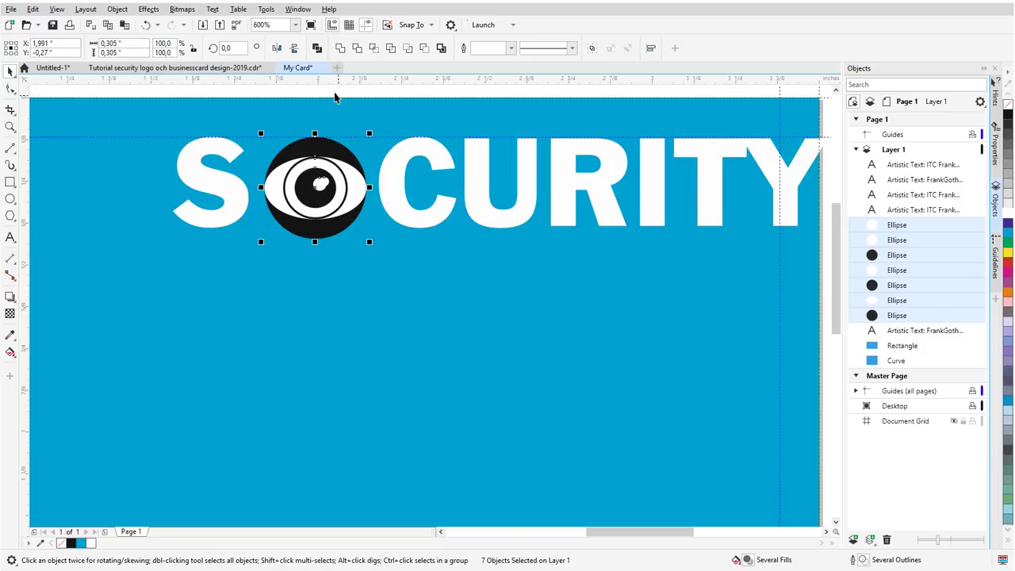
left_click_drag(352, 82, 560, 225)
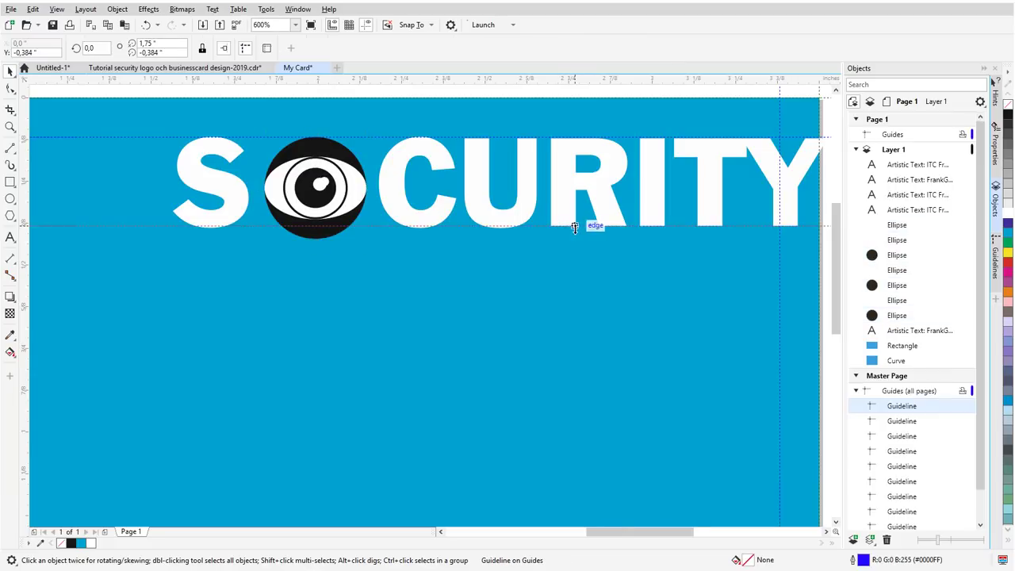
scroll(568, 229, "up", 2)
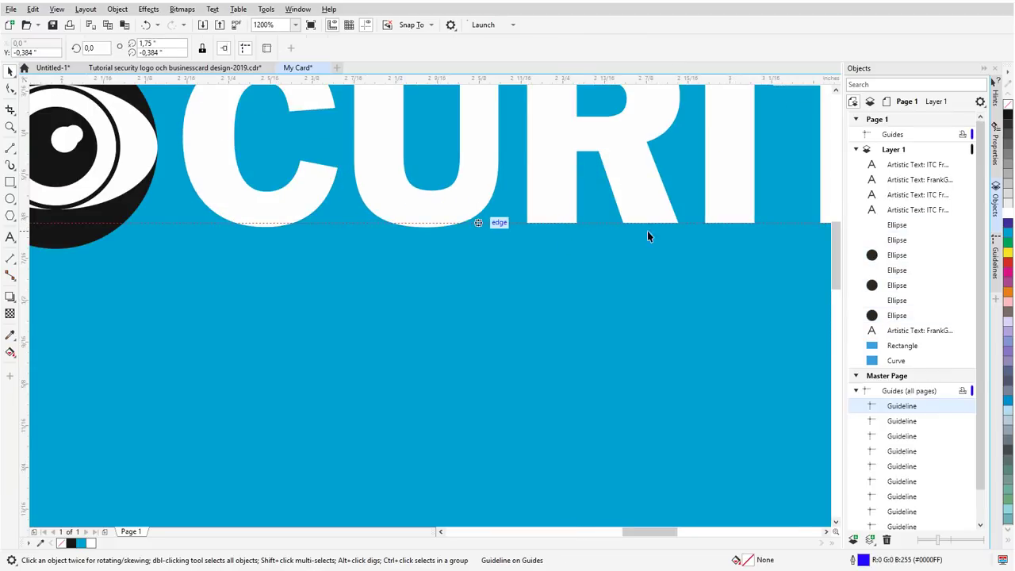
scroll(595, 222, "down", 2)
scroll(596, 222, "down", 4)
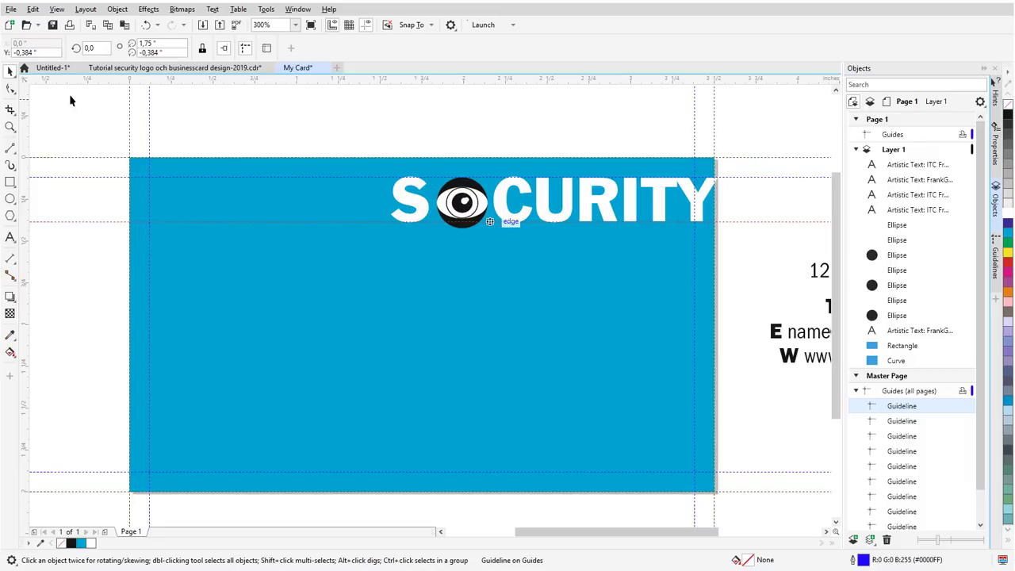
left_click(281, 119)
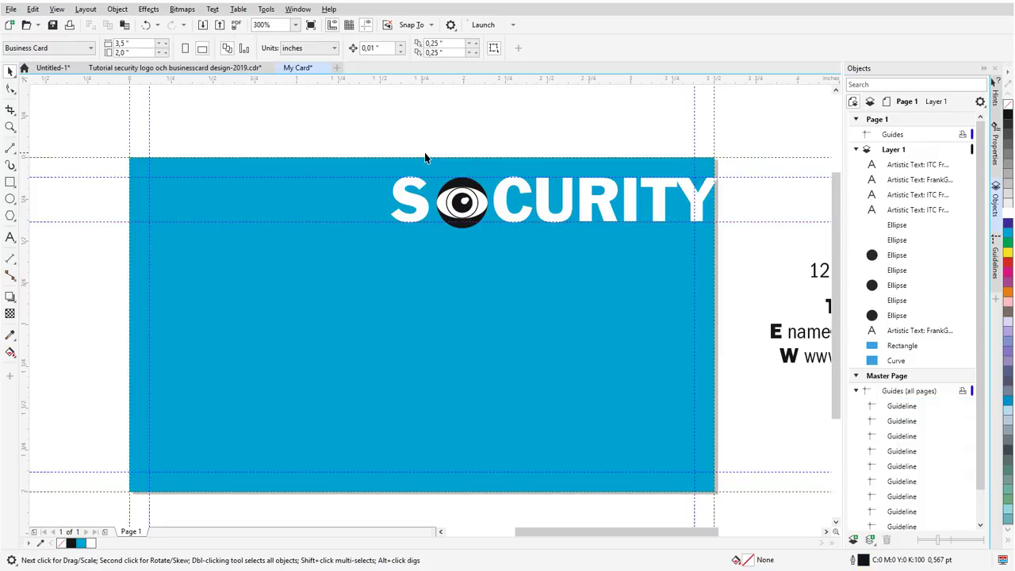
Step: Shrink the eye logo to about 0,266 in and nudge it between S and CURITY
left_click_drag(491, 262, 489, 260)
scroll(439, 240, "up", 2)
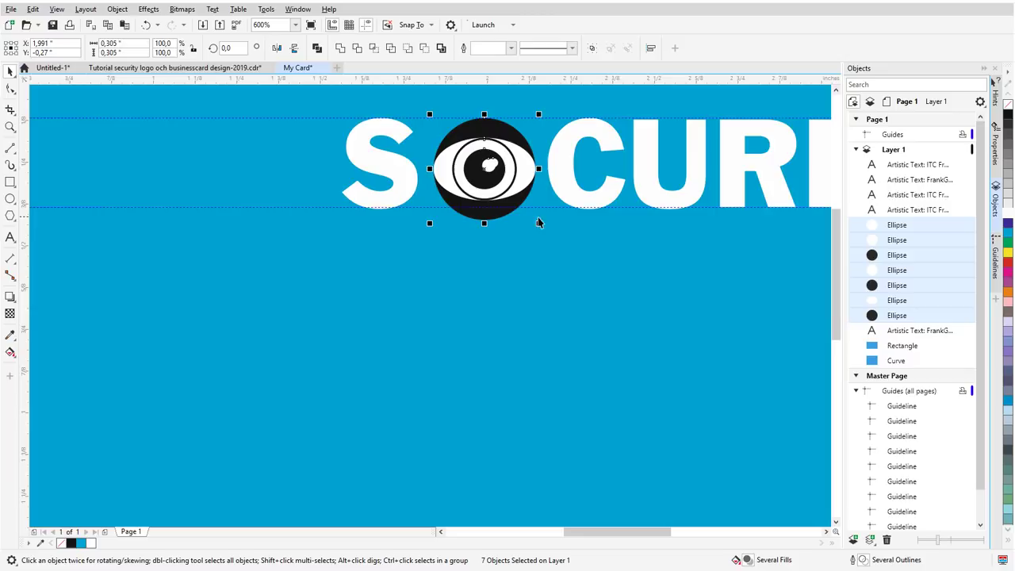
left_click_drag(539, 225, 532, 212)
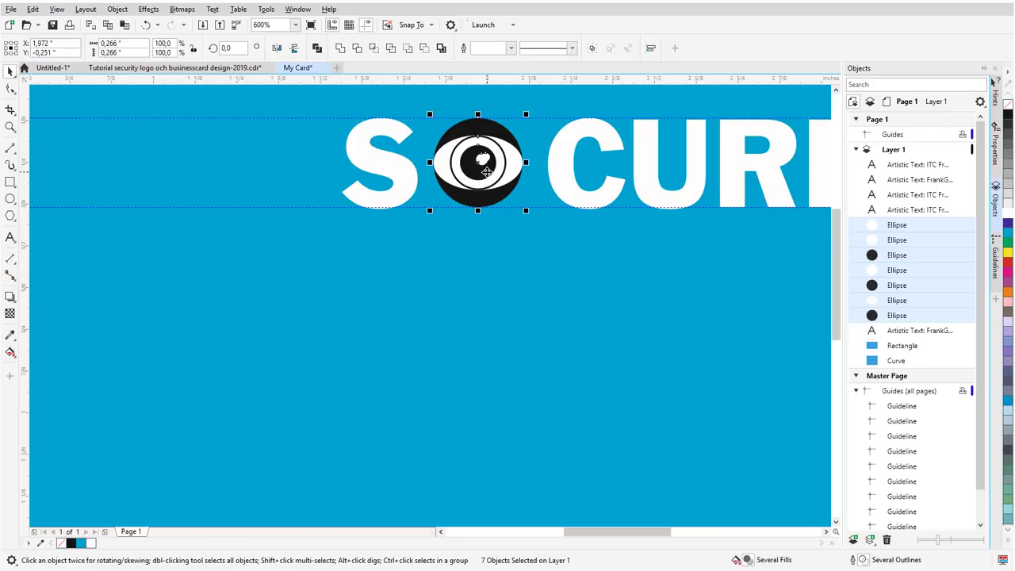
key("Right")
key("Right")
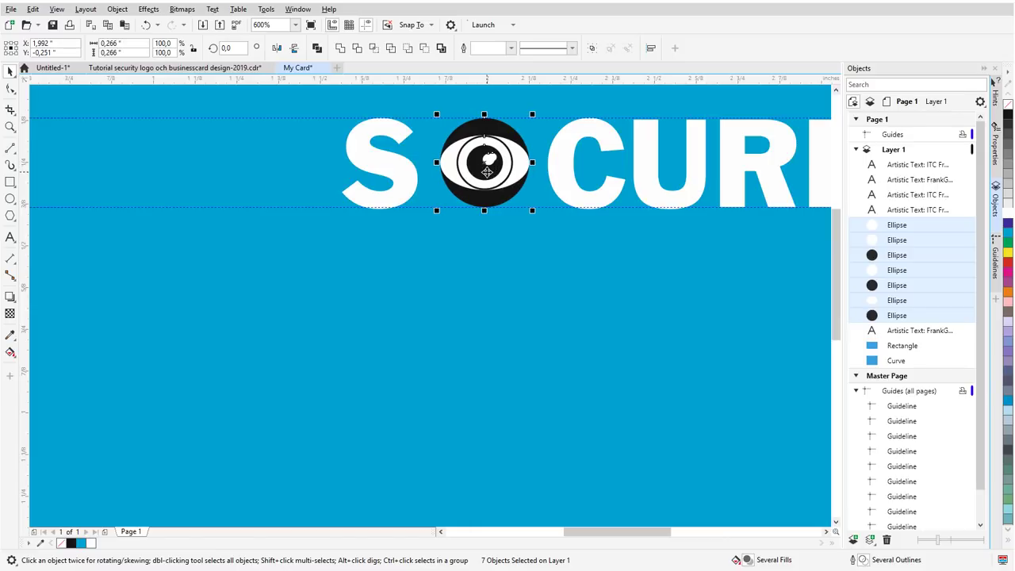
key("Left")
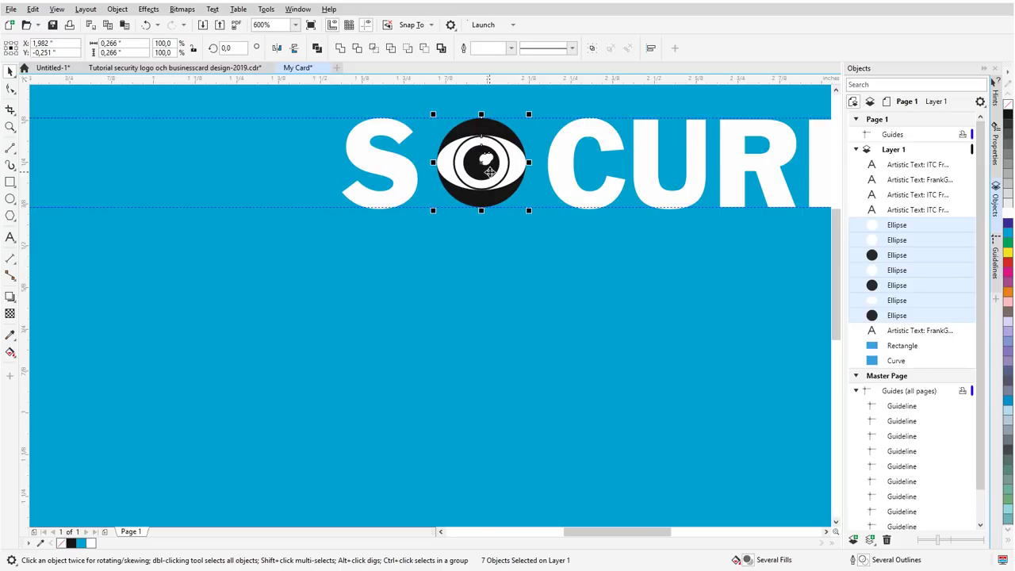
key("shift+F4")
Step: Draw a paragraph text frame on the card and paste in '12 Street Lane' and '120 34 Stockholm'
left_click(777, 233)
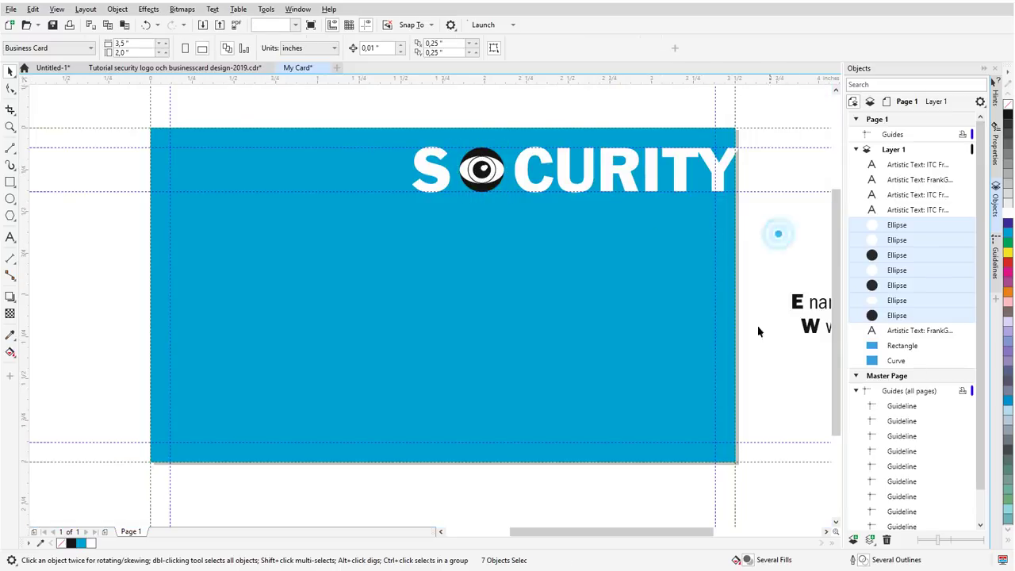
left_click_drag(621, 530, 653, 530)
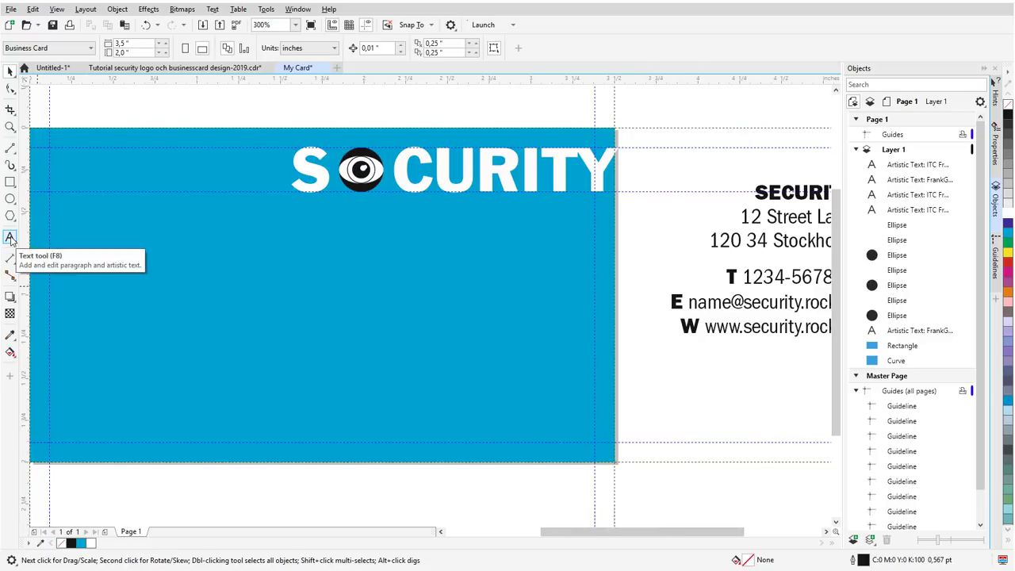
left_click(10, 236)
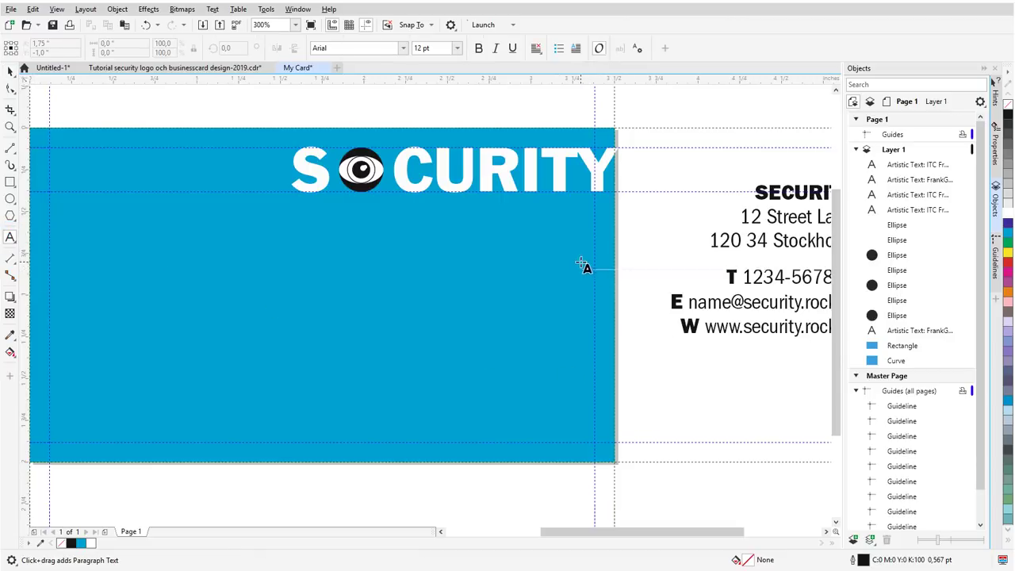
left_click_drag(582, 261, 365, 432)
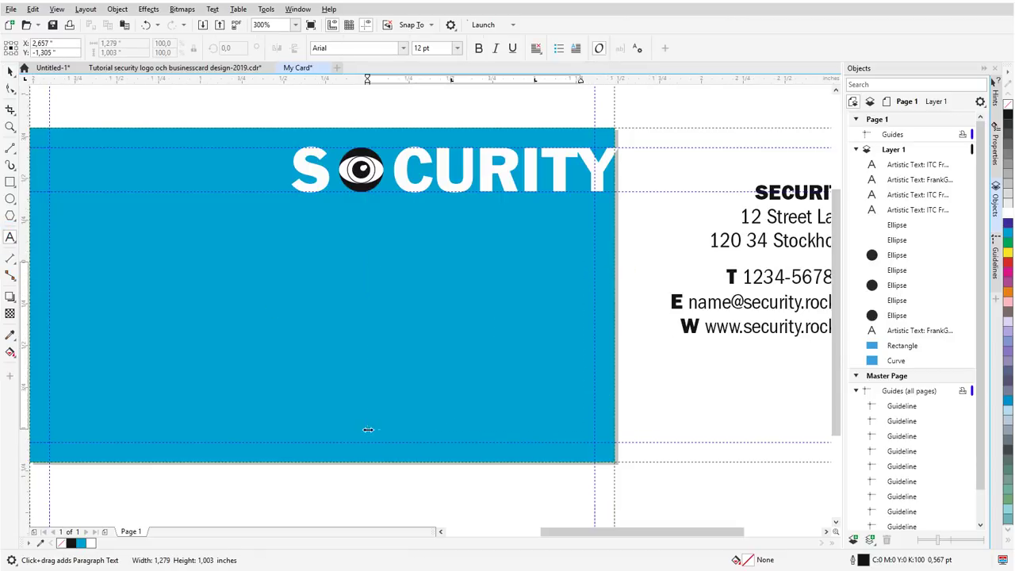
scroll(533, 244, "down", 2)
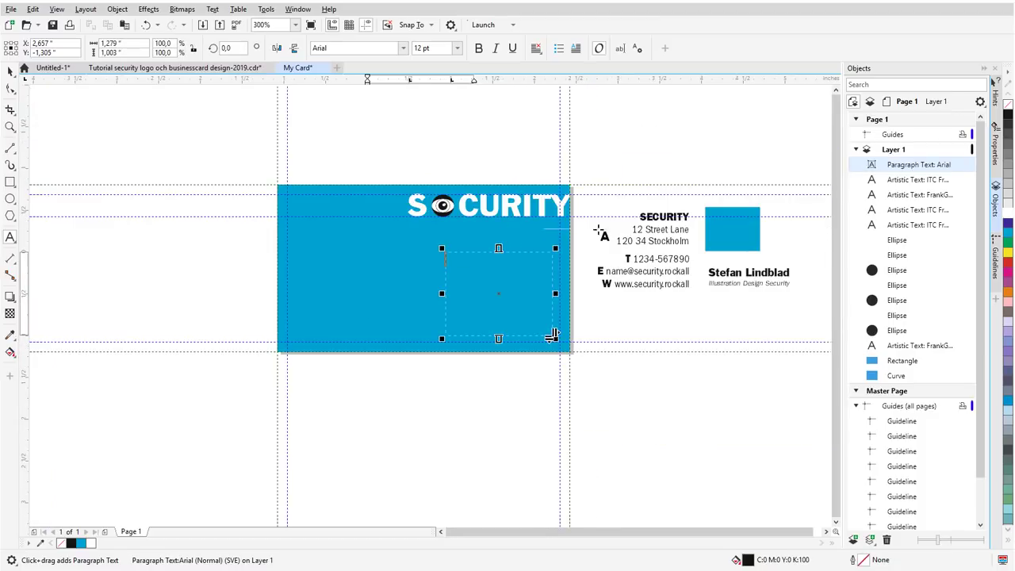
left_click_drag(635, 228, 690, 255)
key("ctrl+c")
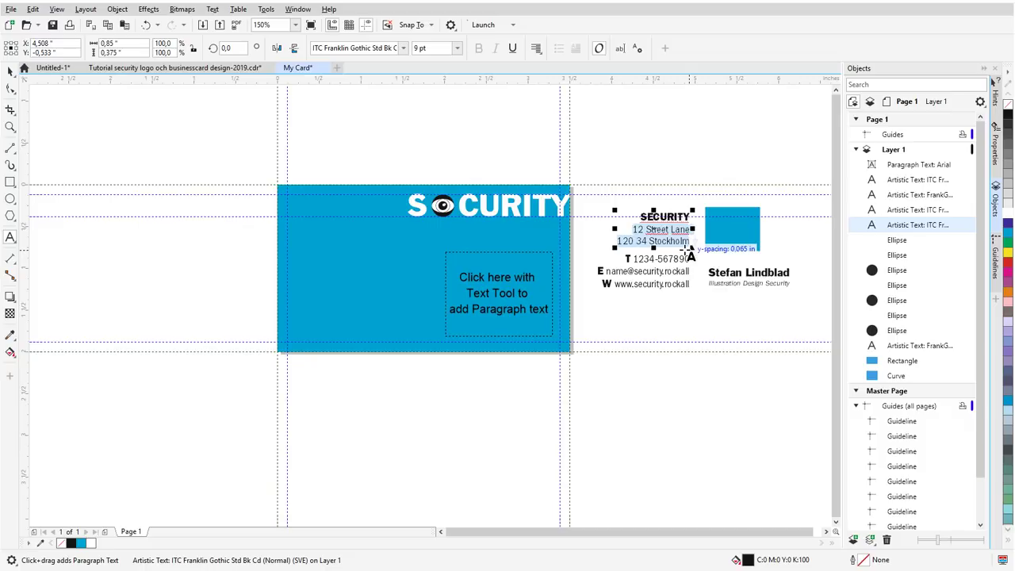
left_click(517, 272)
key("ctrl+v")
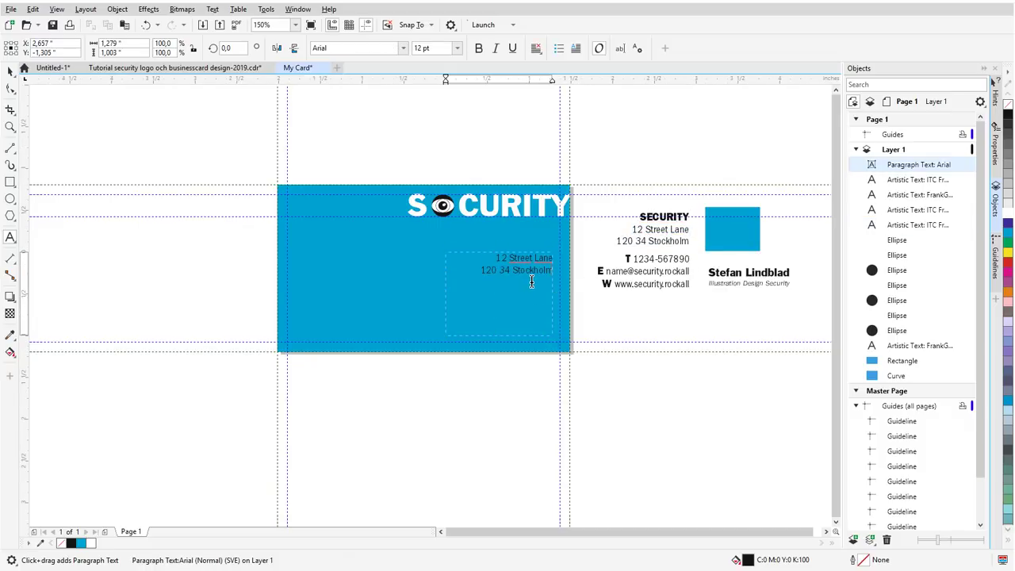
Step: Select the phone, e-mail and web lines and return the caret to the address frame
scroll(535, 271, "up", 2)
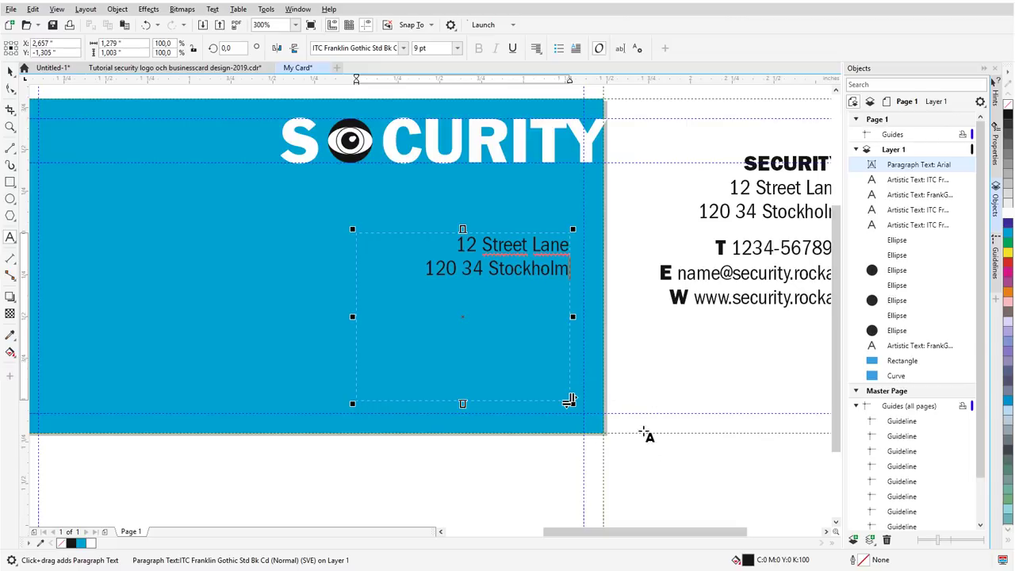
left_click_drag(660, 534, 685, 533)
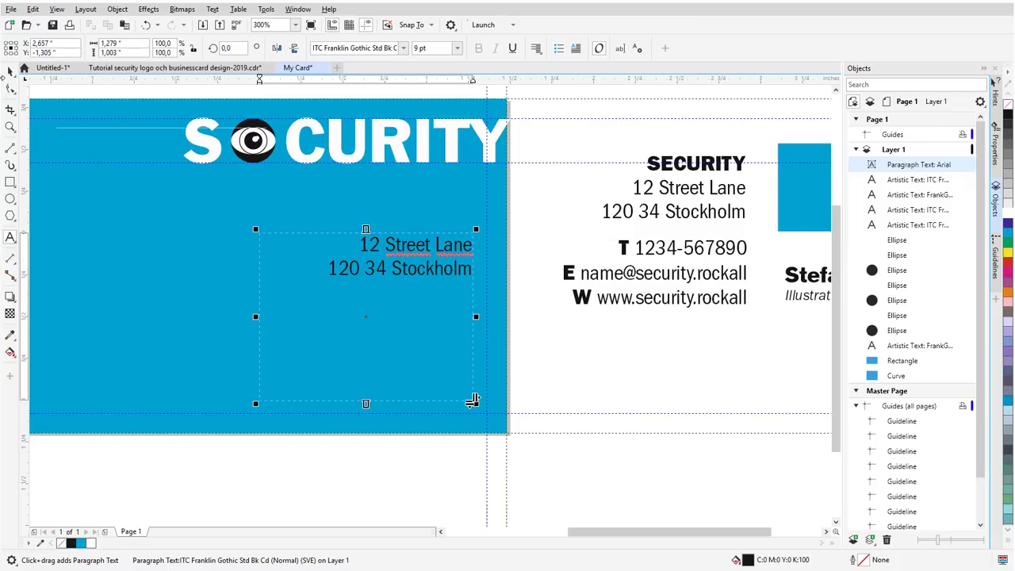
left_click(11, 70)
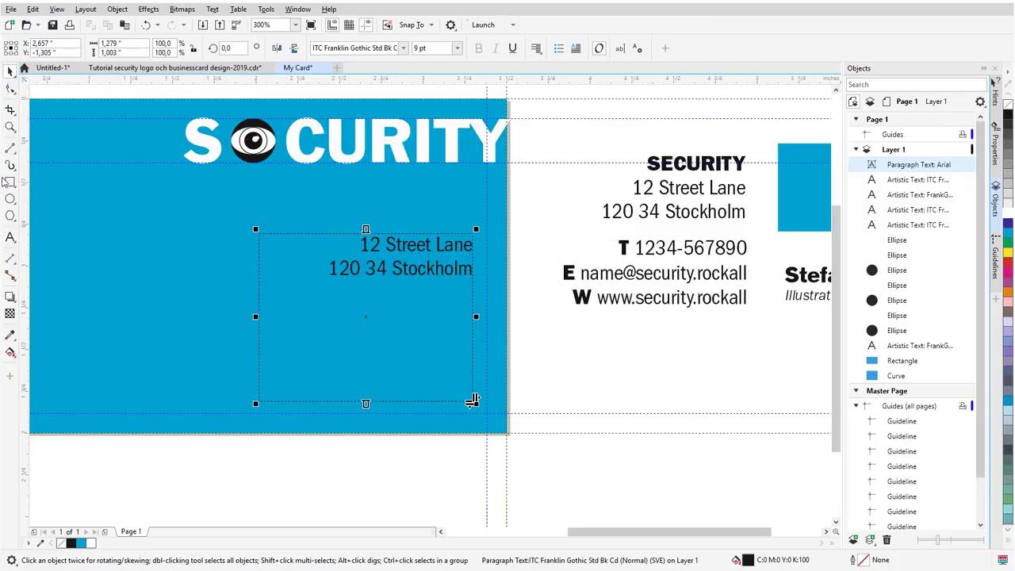
left_click(10, 237)
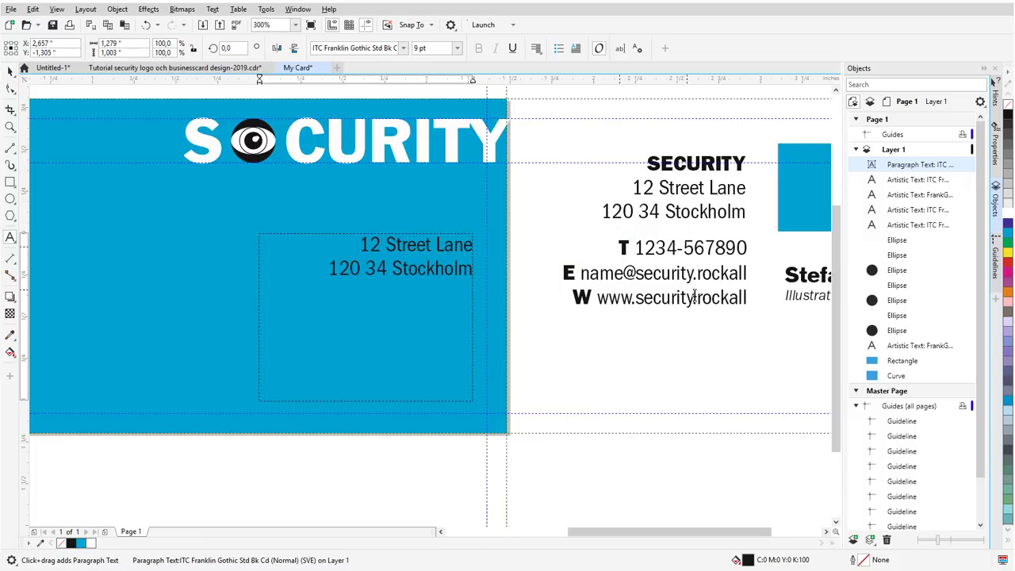
left_click_drag(620, 248, 750, 311)
key("ctrl+c")
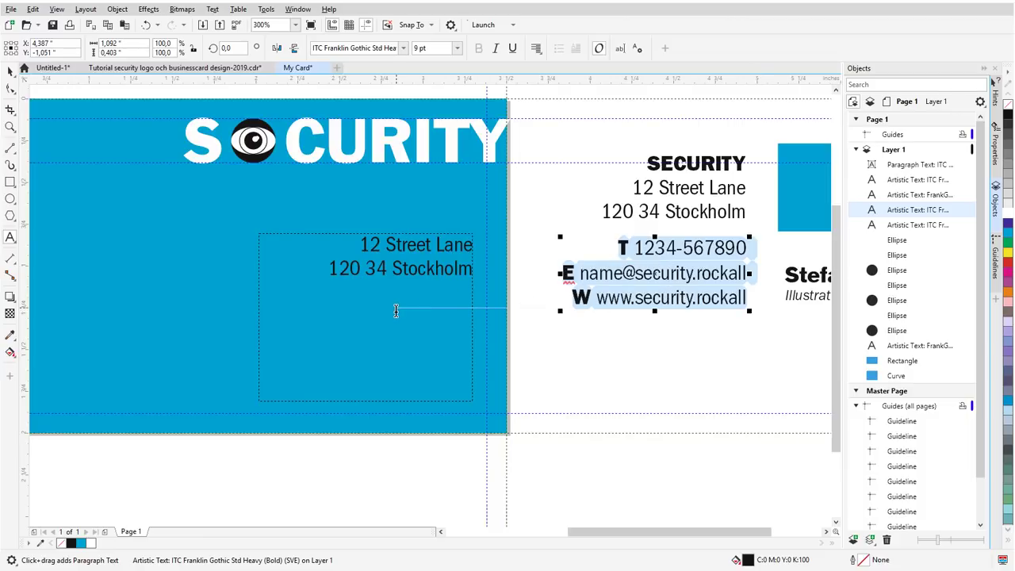
left_click(397, 308)
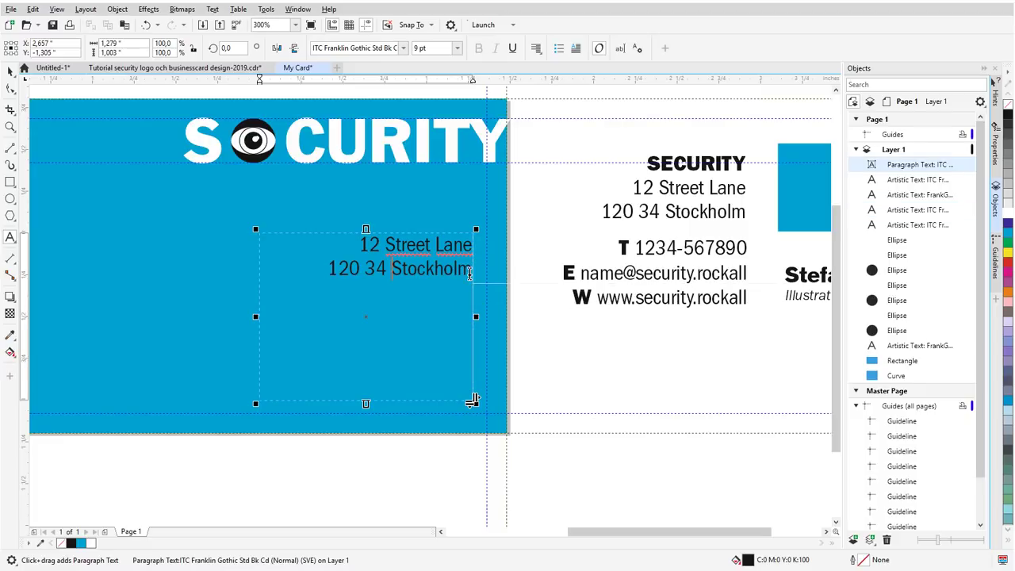
left_click(479, 293)
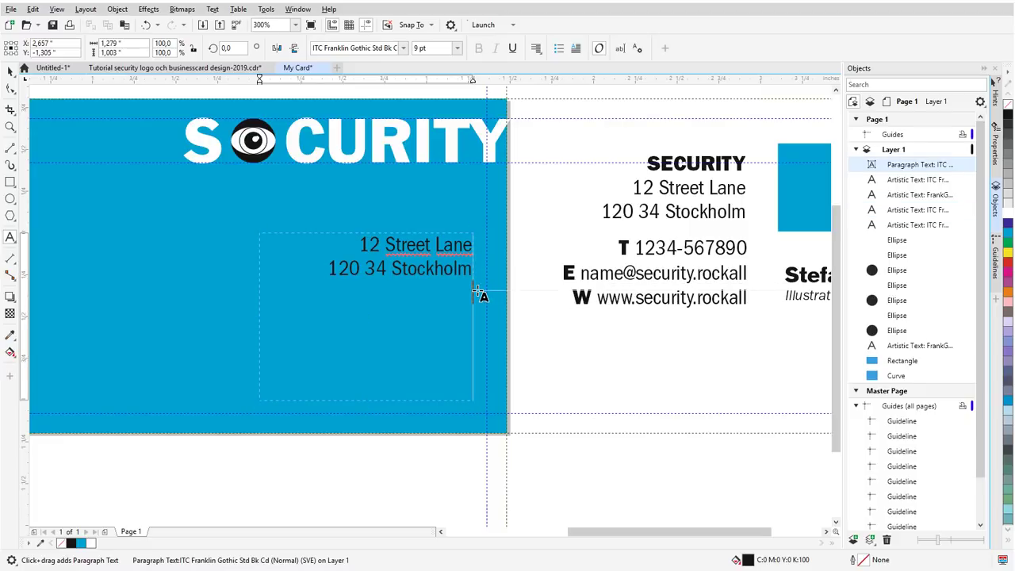
Step: Paste the phone, e-mail and web lines below the address and fit the frame at bottom-right
left_click(479, 293)
key("ctrl+v")
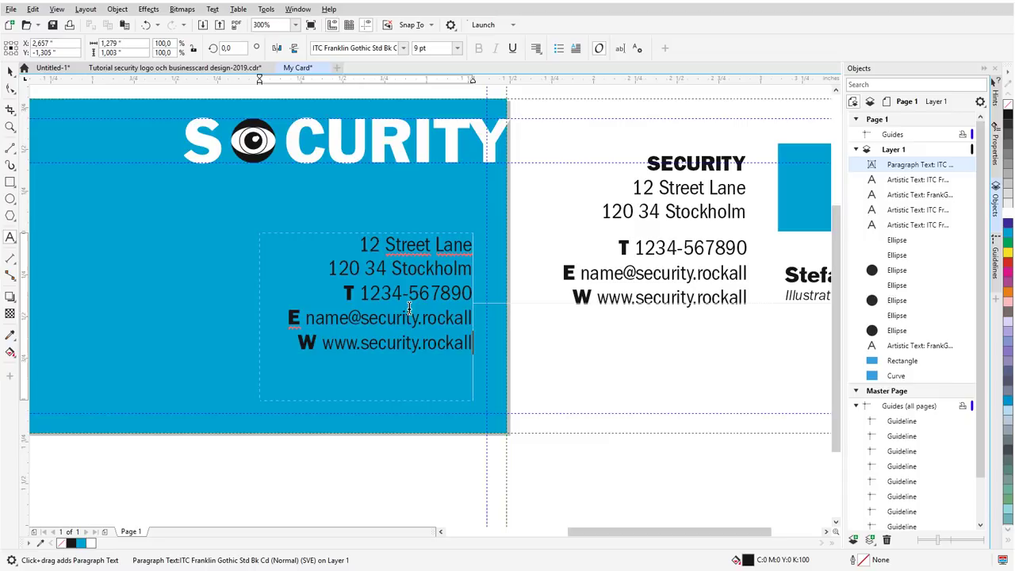
left_click(405, 363)
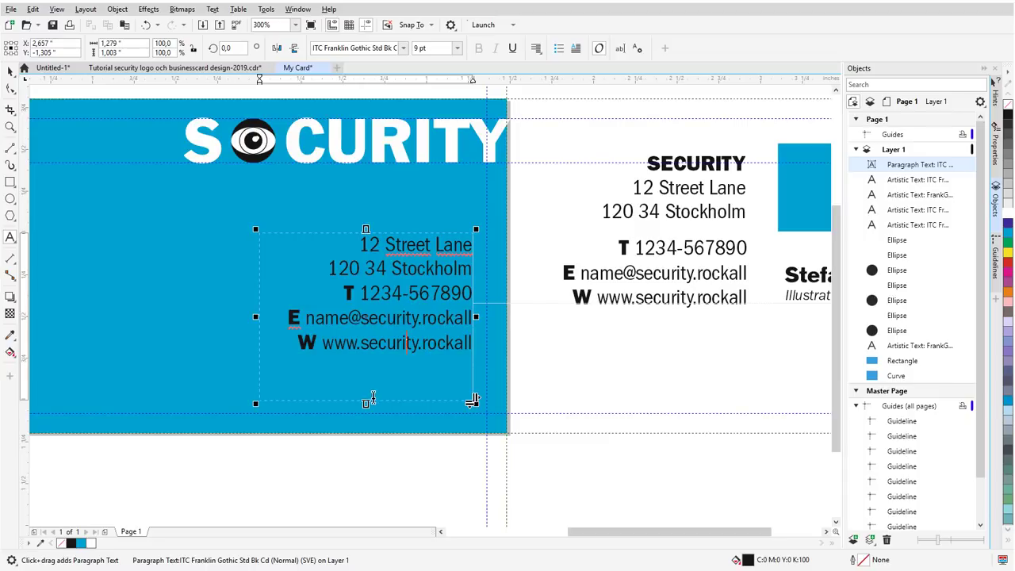
left_click_drag(365, 403, 366, 370)
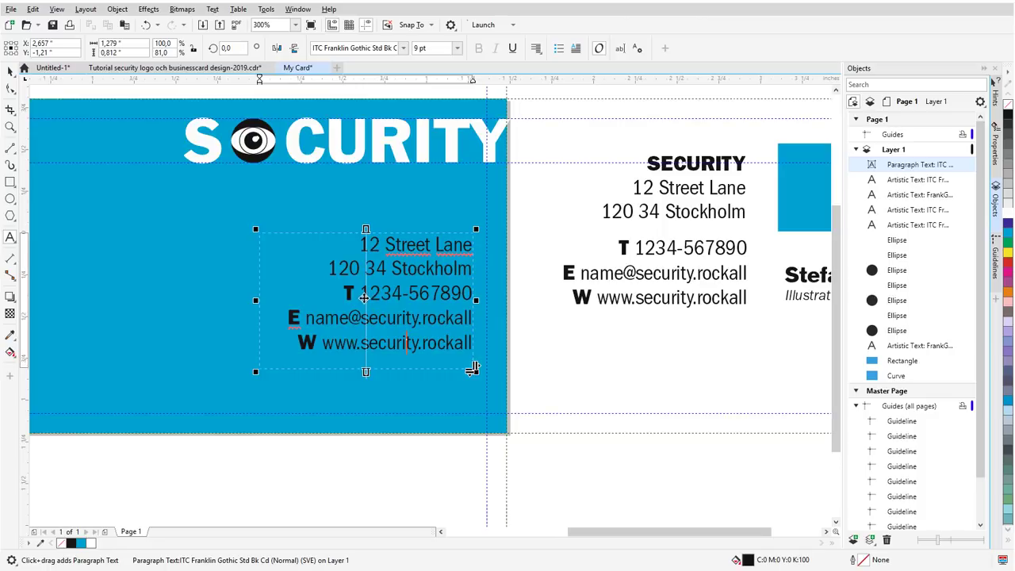
left_click_drag(364, 297, 380, 358)
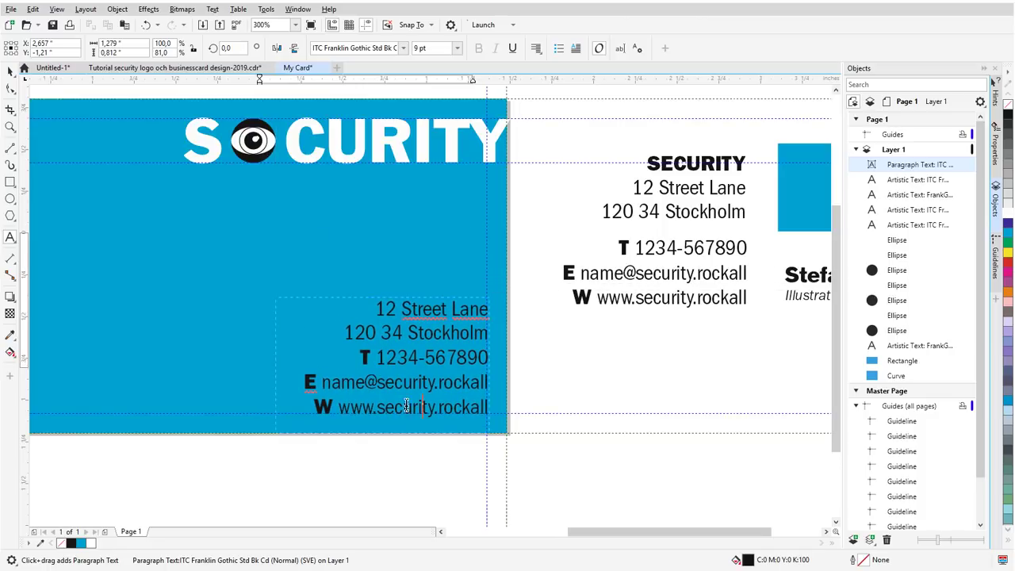
left_click_drag(382, 435, 381, 426)
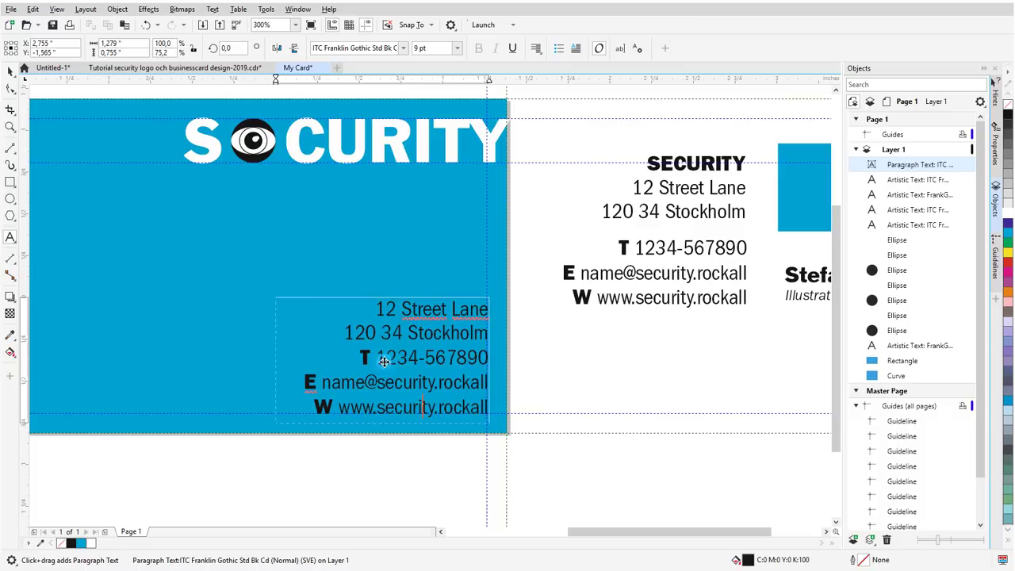
left_click_drag(384, 361, 381, 352)
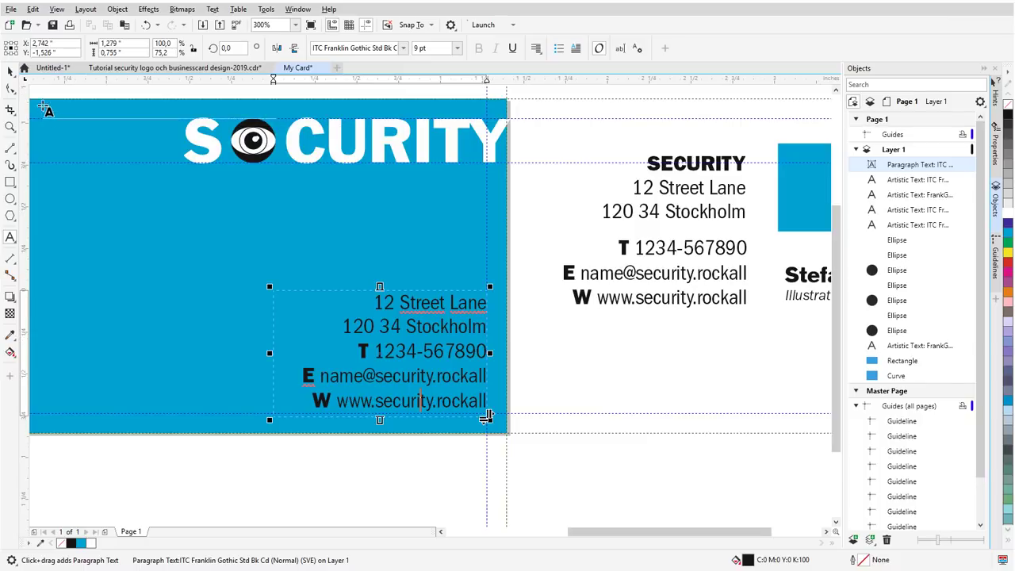
Step: Shift the whole SECURITY logo slightly left
left_click(11, 72)
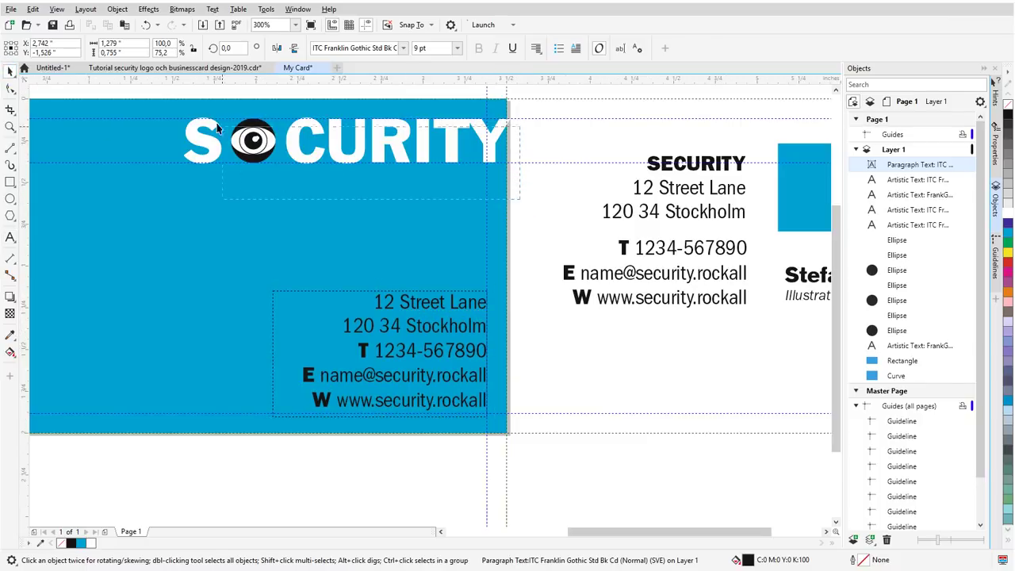
left_click_drag(152, 95, 515, 194)
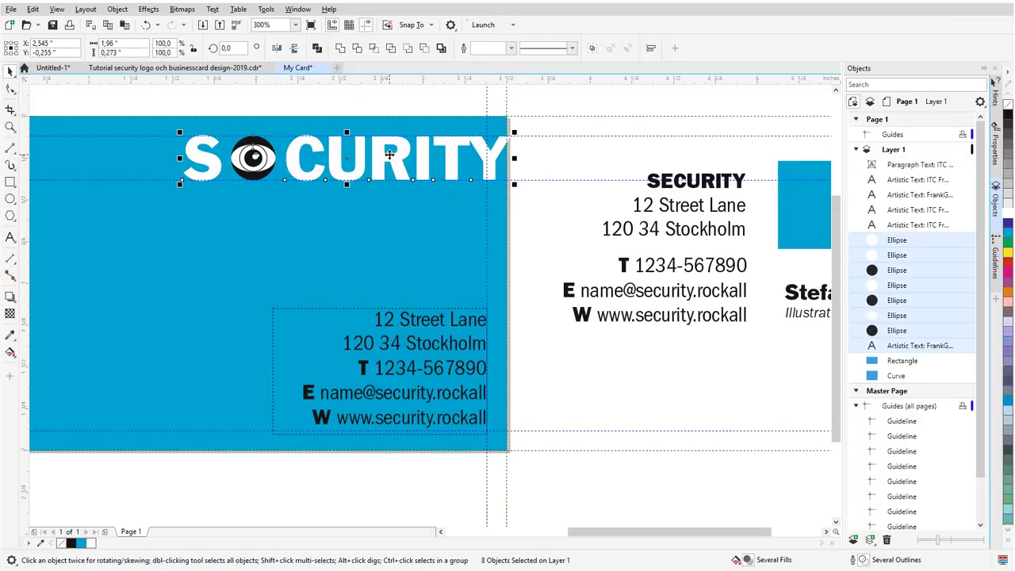
left_click_drag(389, 154, 368, 159)
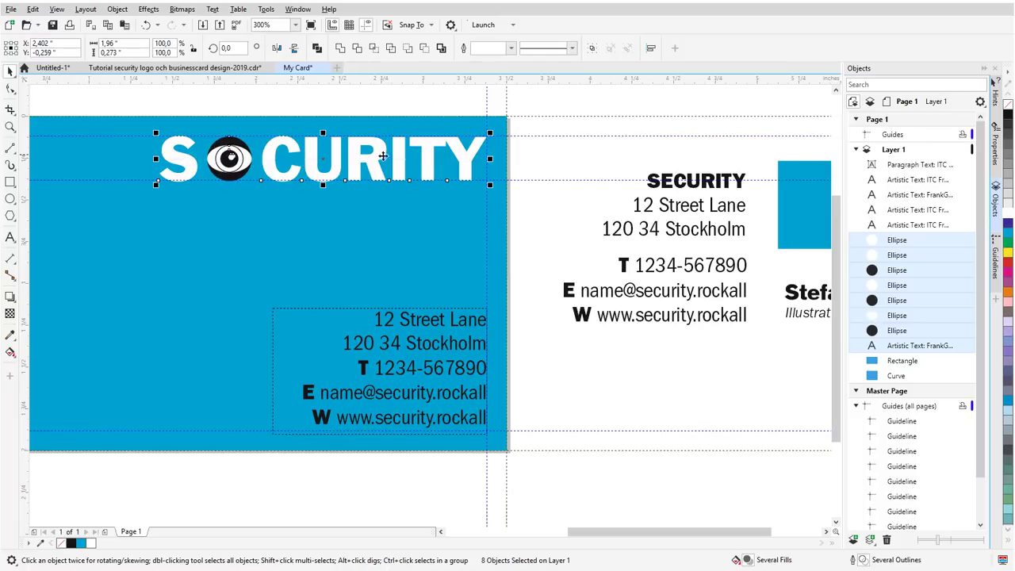
Step: Move the name and 'Illustration Design Security' tagline onto the card front and make them white
left_click(558, 164)
scroll(558, 163, "down", 2)
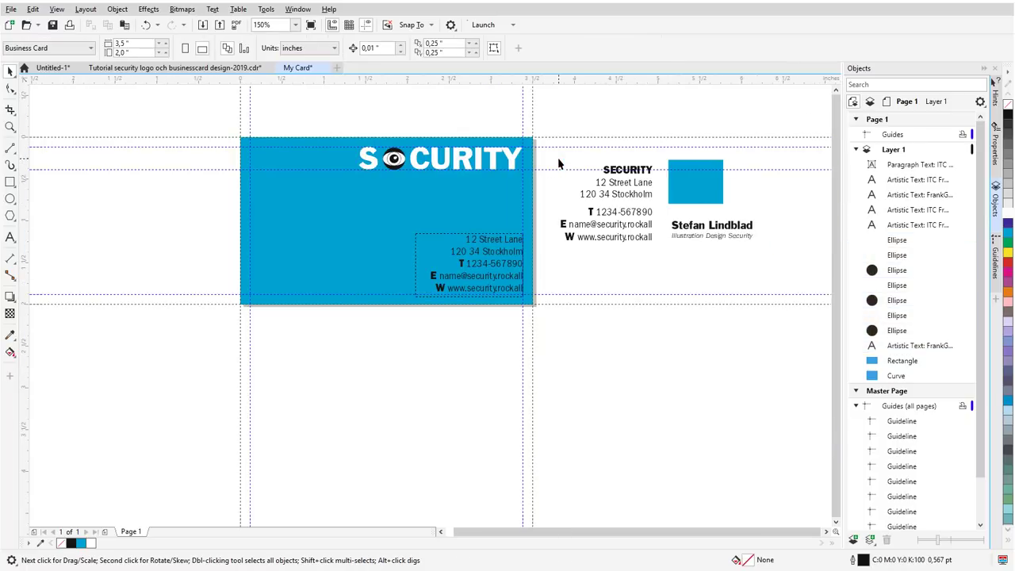
left_click_drag(786, 252, 650, 205)
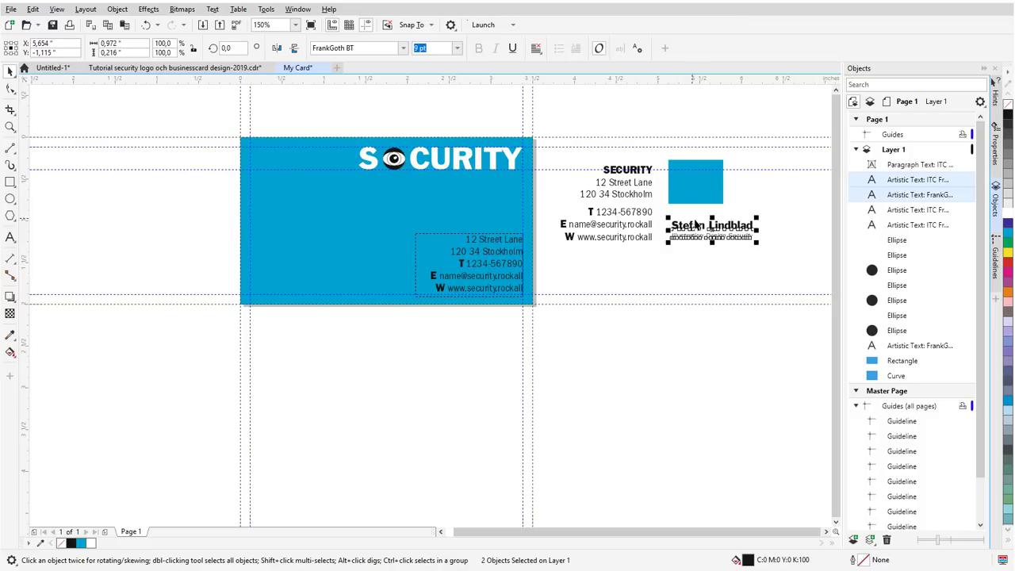
left_click_drag(705, 226, 312, 224)
scroll(284, 223, "up", 2)
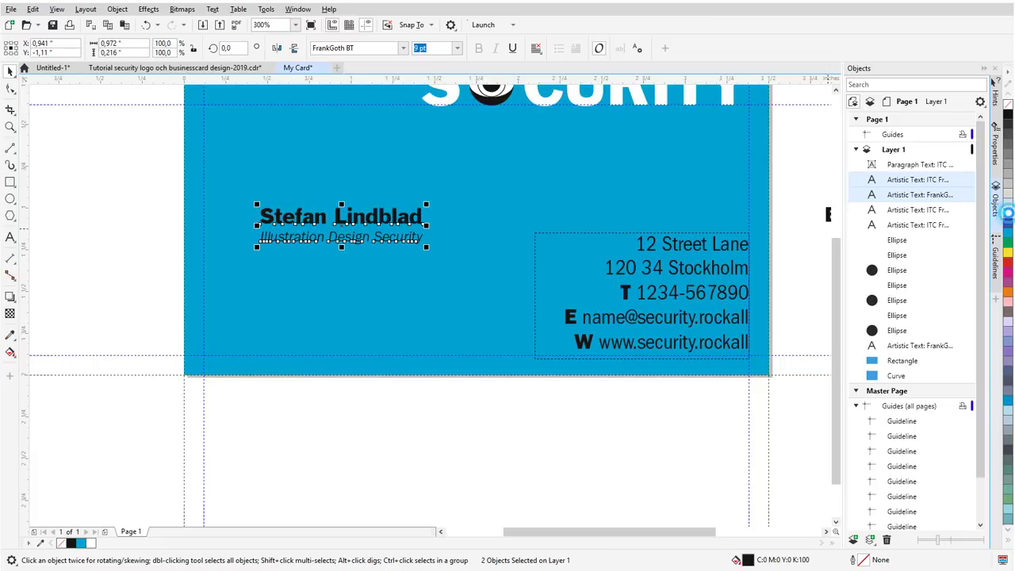
left_click(1009, 214)
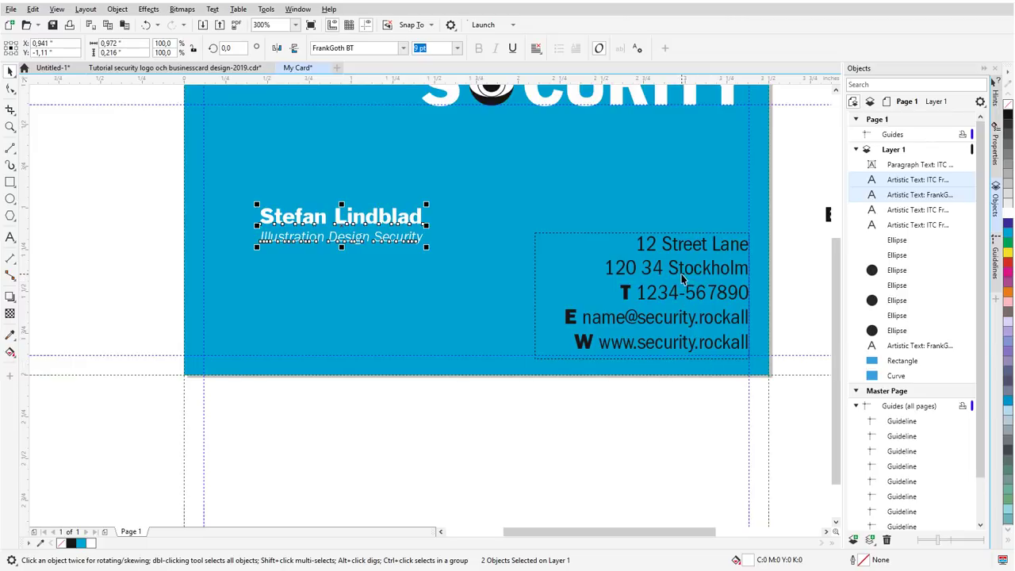
Step: Make the address and contact block text white
left_click(576, 253)
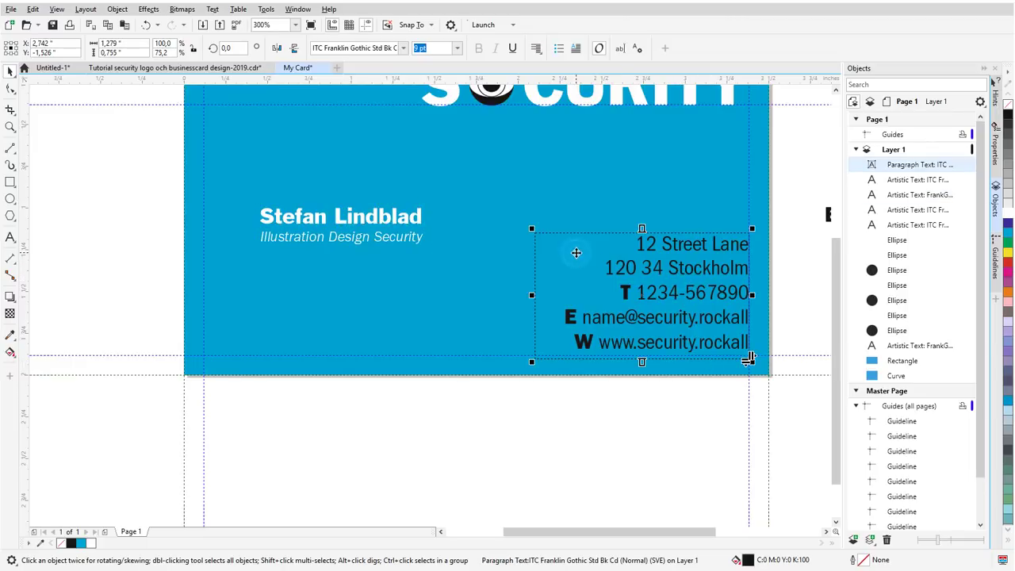
left_click(1007, 216)
scroll(277, 418, "down", 2)
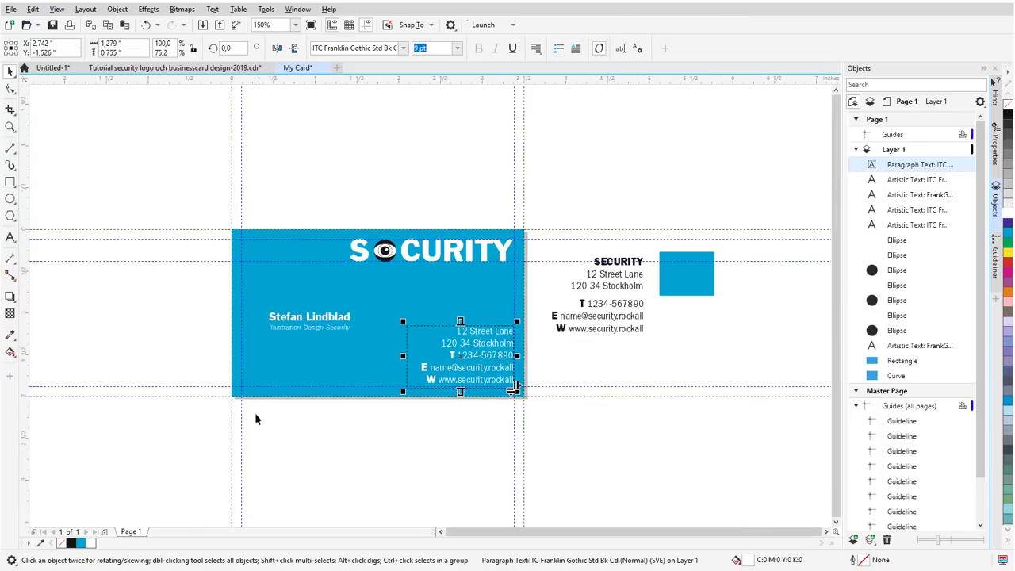
Step: Nudge the name and title lines slightly higher
left_click(611, 452)
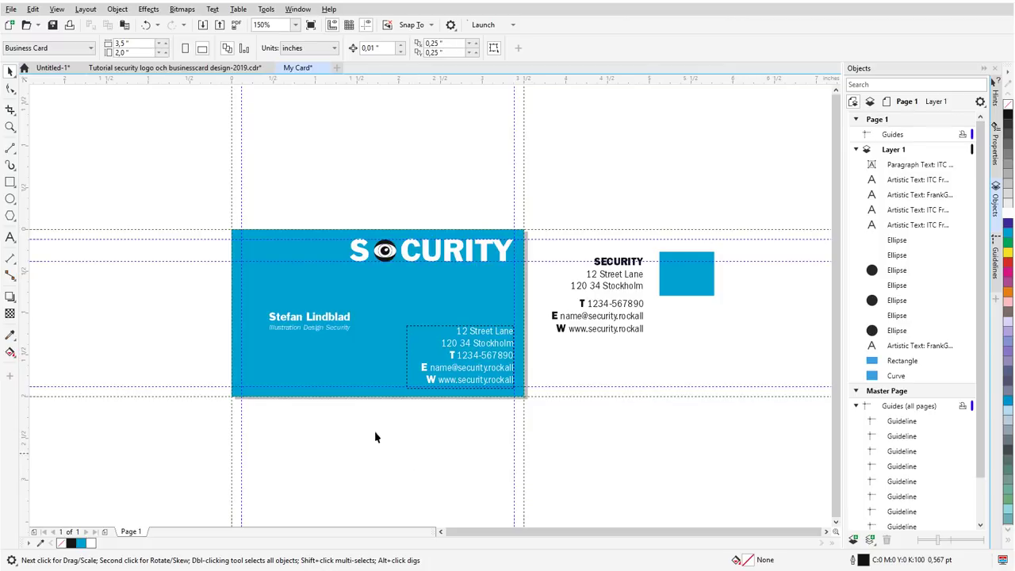
left_click_drag(191, 283, 402, 340)
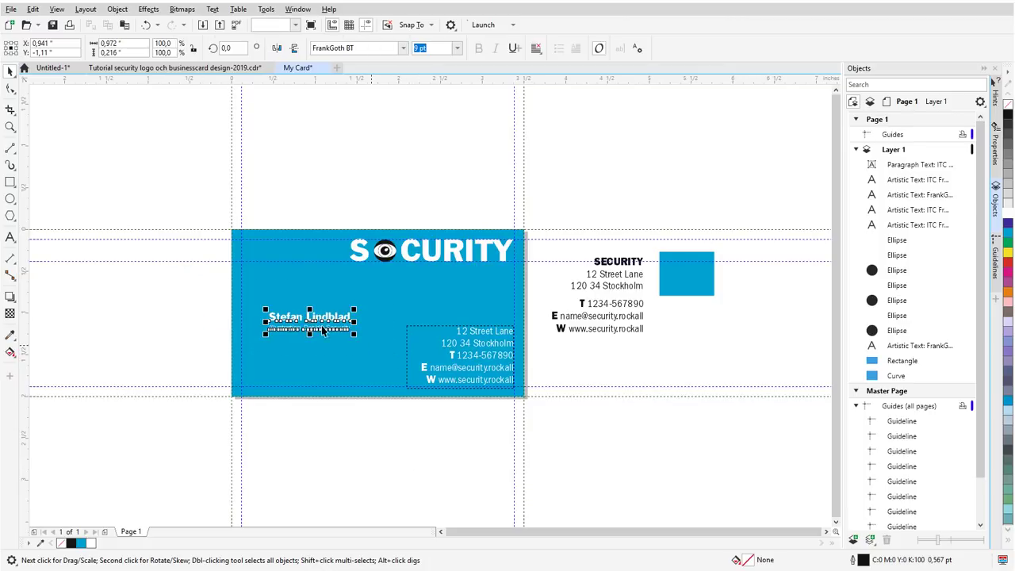
left_click_drag(309, 321, 310, 309)
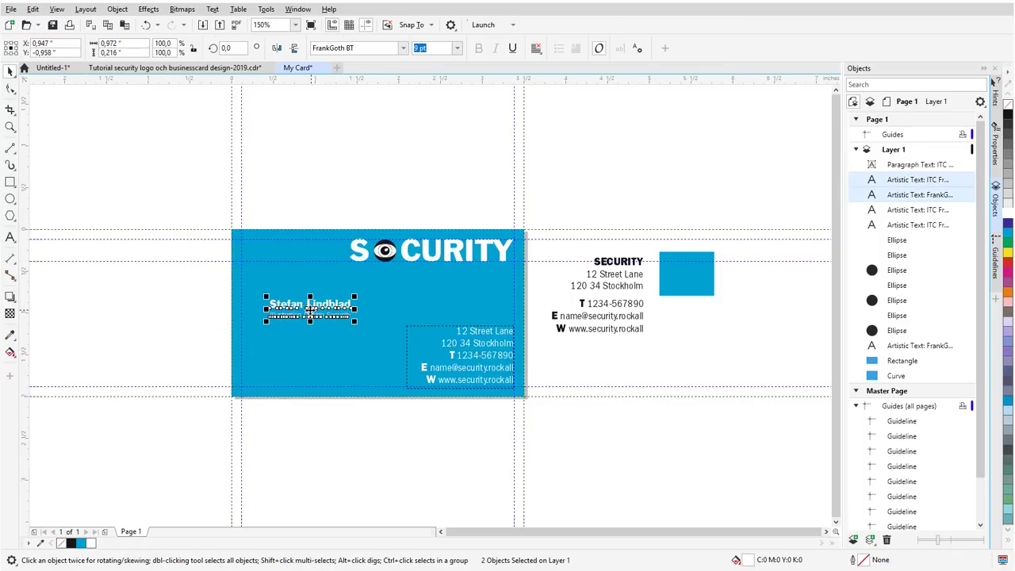
Step: Insert a QR code and scale it to 27,6% (0,413 in) at the card's lower left
left_click(187, 304)
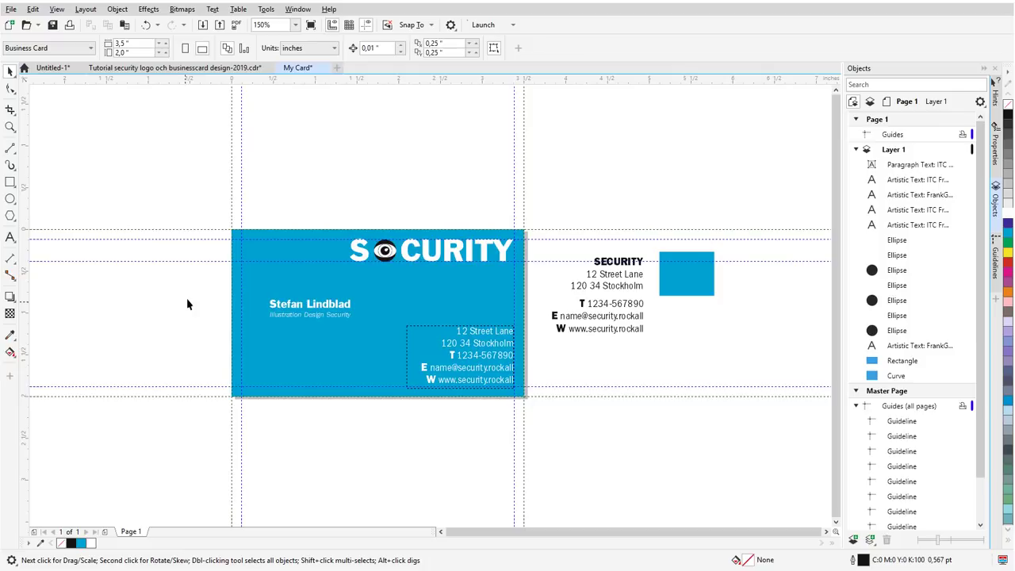
left_click(116, 10)
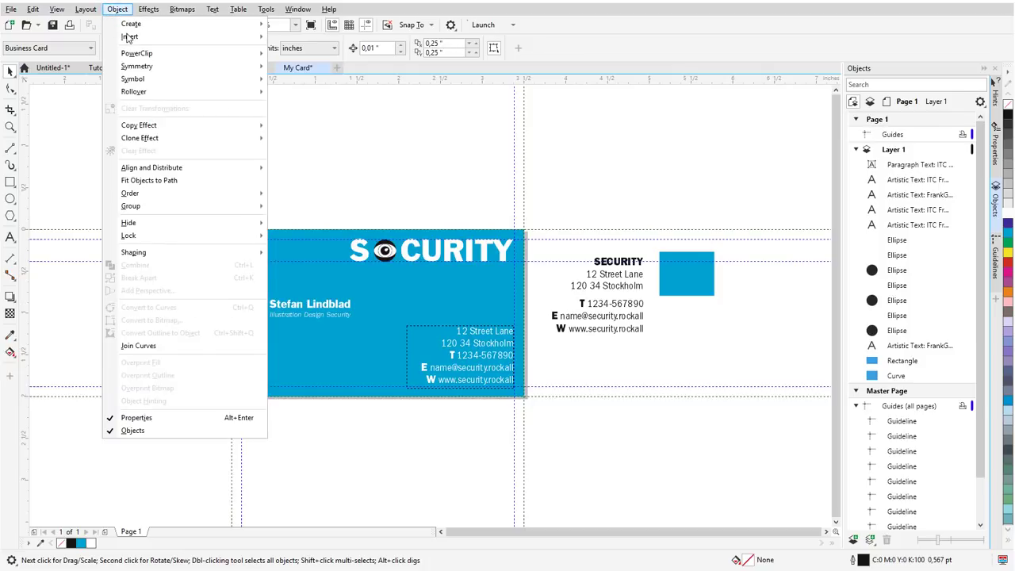
mouse_move(152, 36)
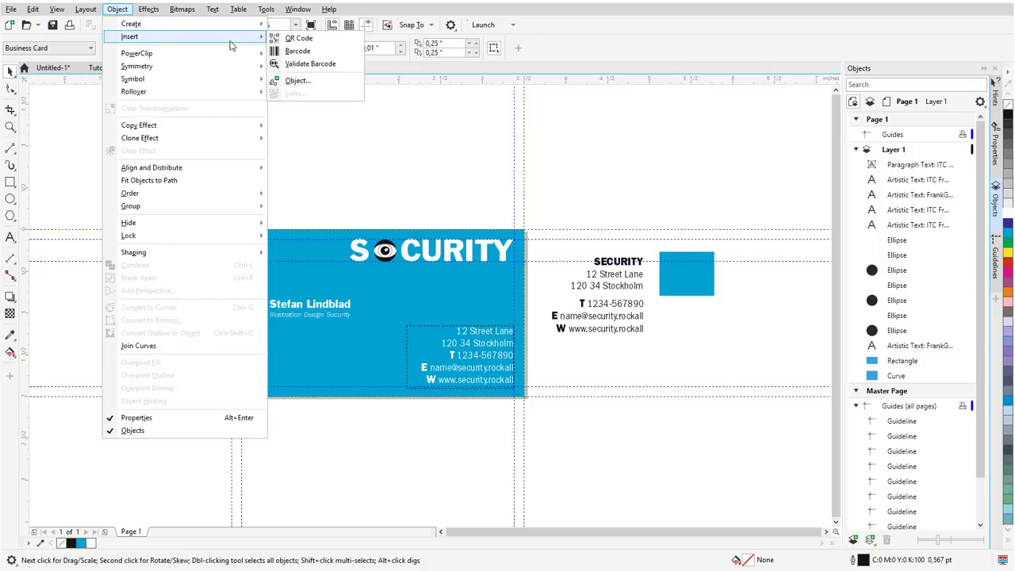
left_click(301, 38)
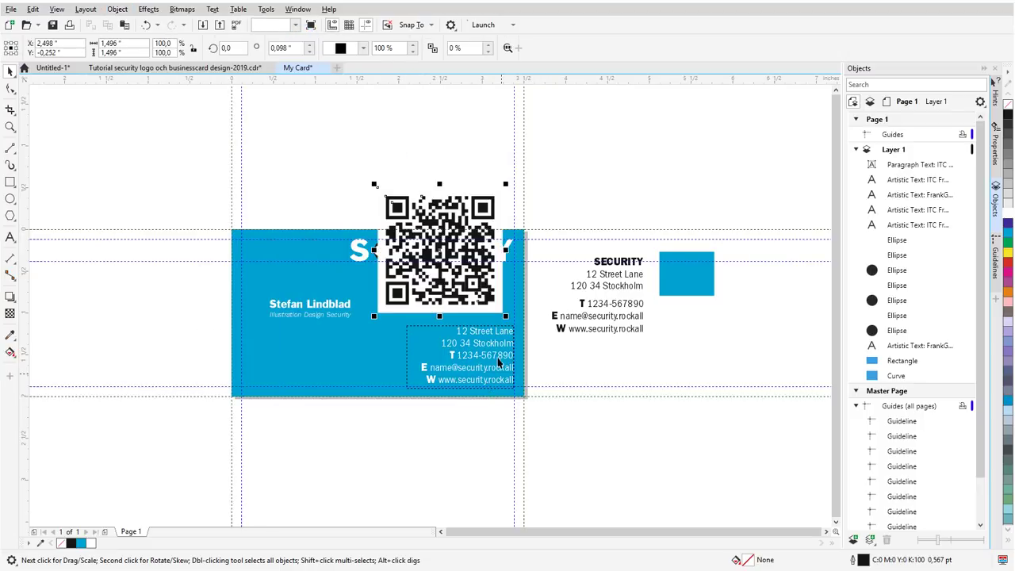
left_click_drag(445, 249, 327, 322)
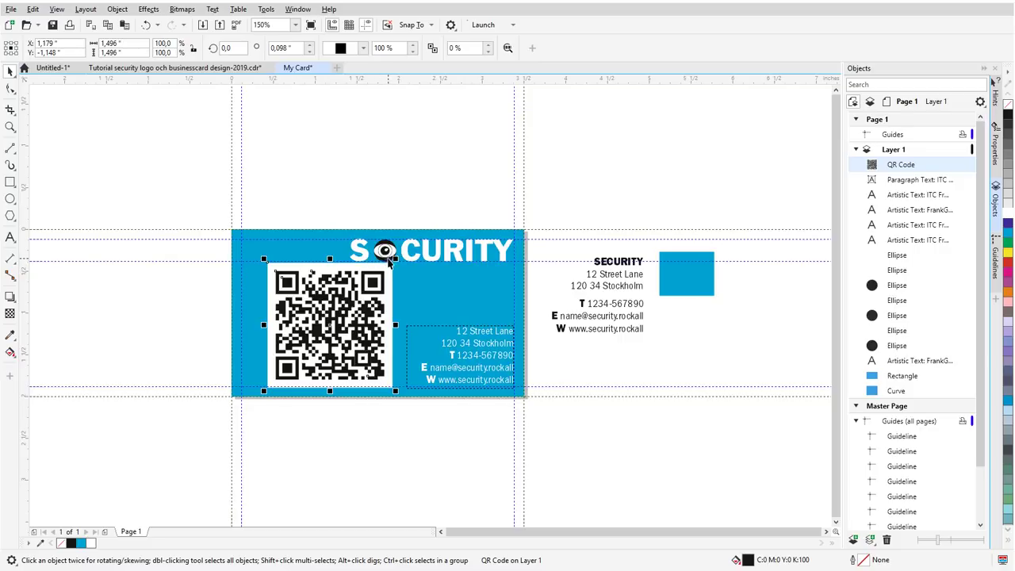
left_click_drag(395, 258, 306, 348)
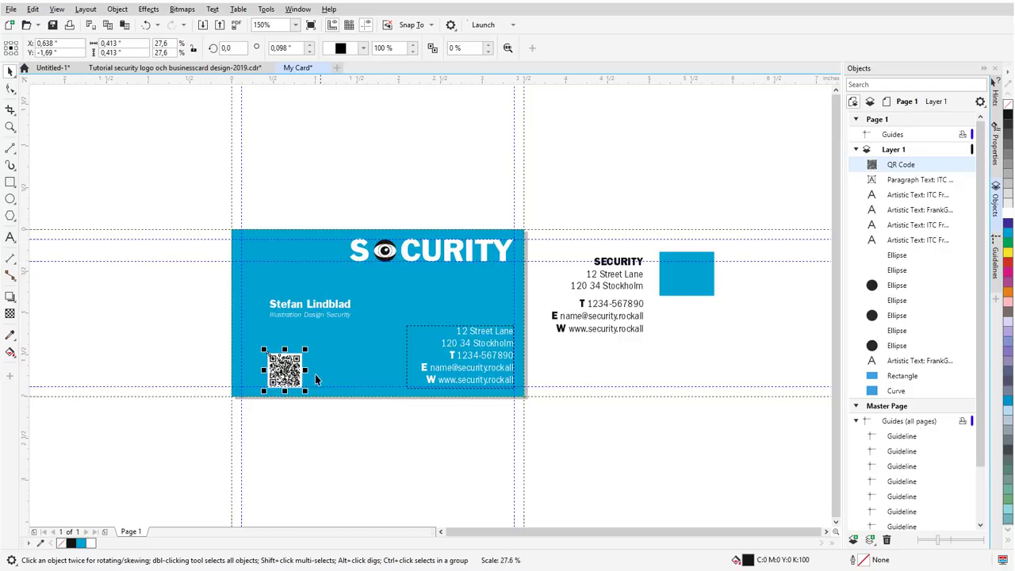
scroll(268, 420, "up", 2)
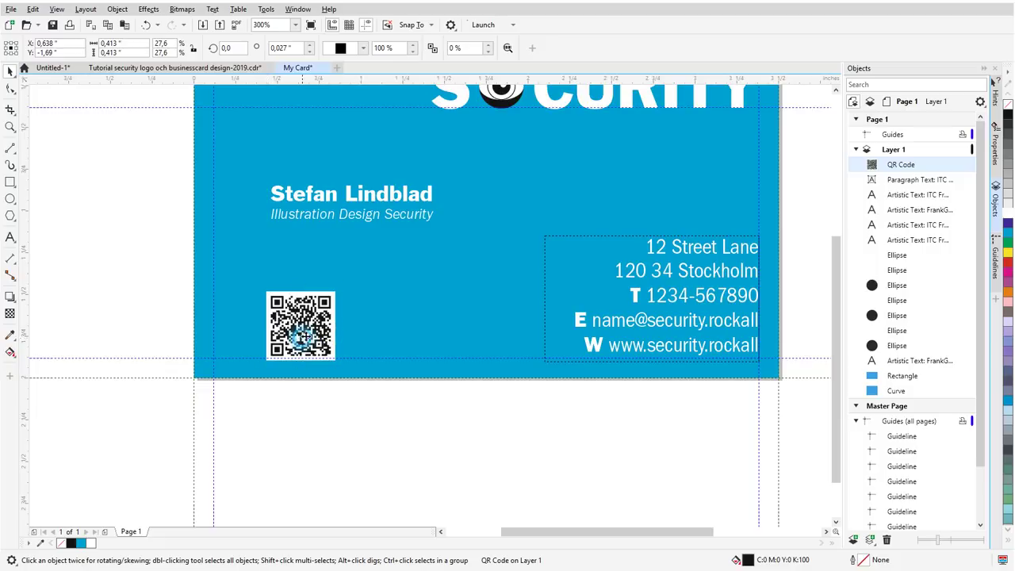
left_click_drag(327, 331, 328, 328)
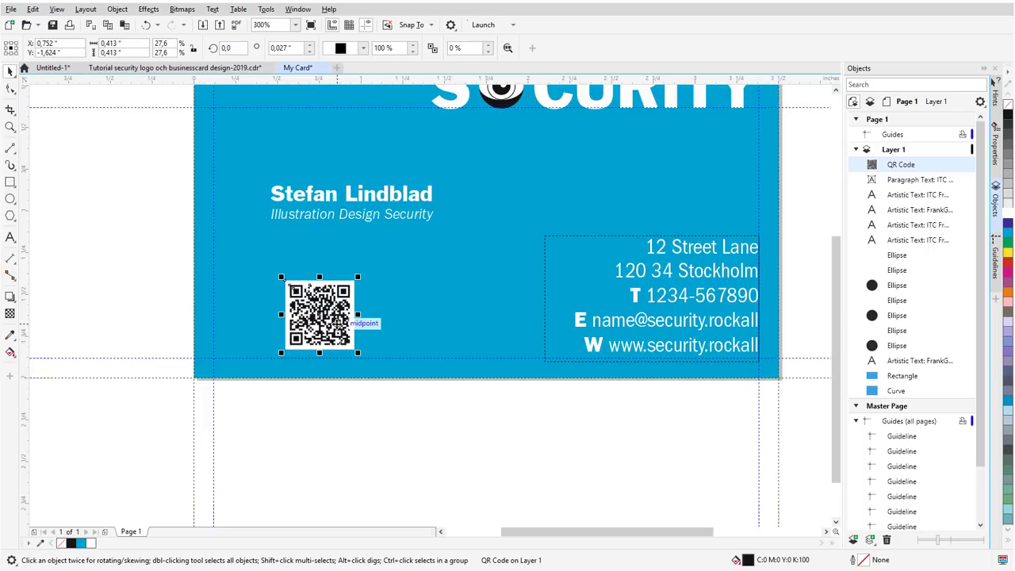
Step: Switch the QR code type from URL to a vCard Contact
left_click(995, 141)
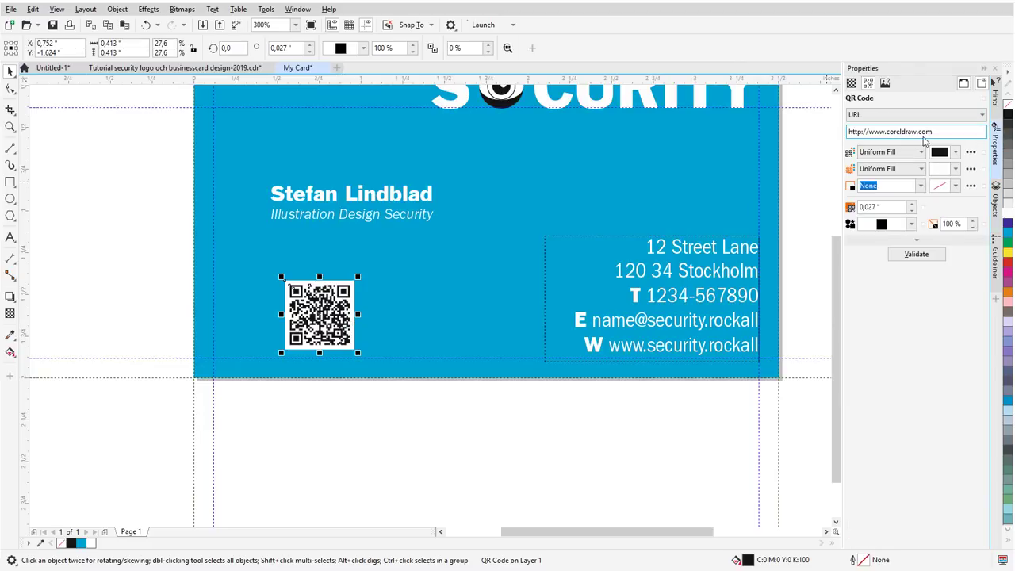
left_click_drag(939, 132, 847, 133)
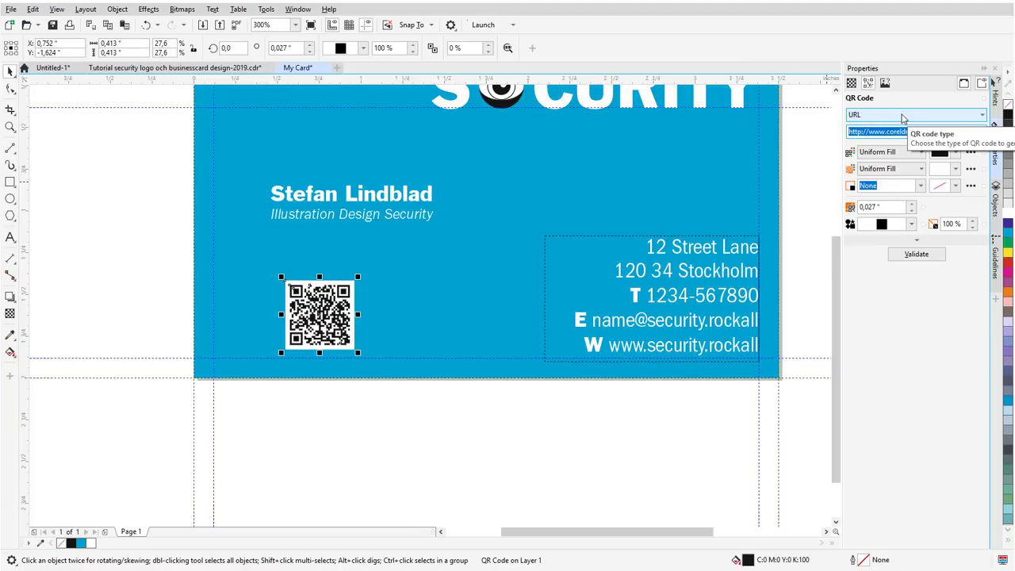
left_click(902, 117)
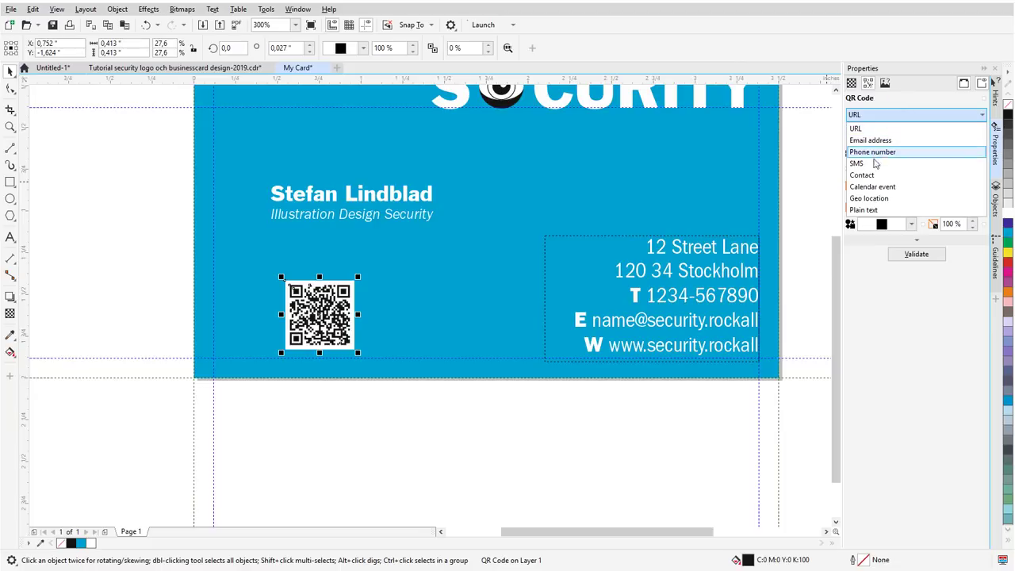
left_click(877, 176)
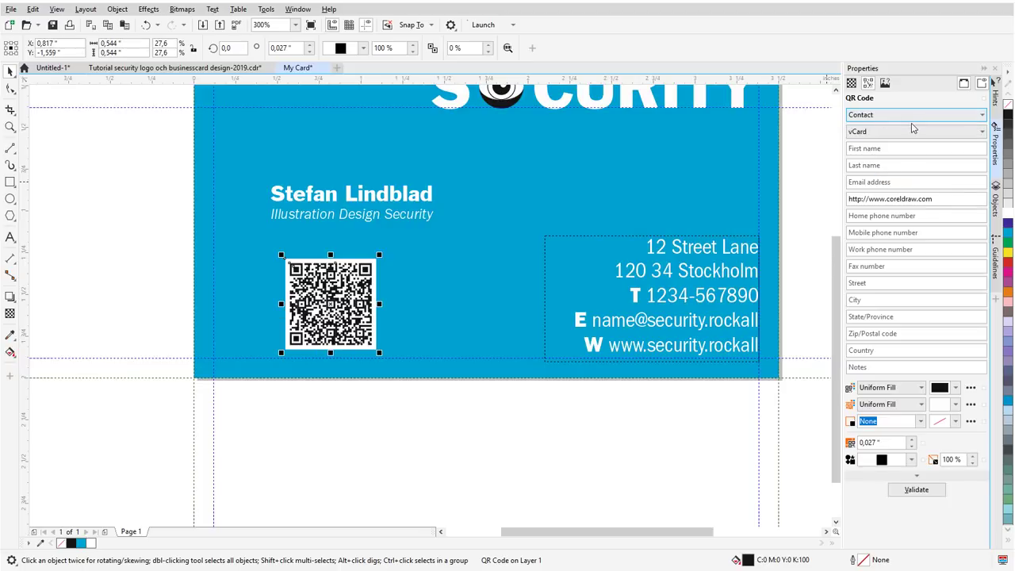
left_click(888, 153)
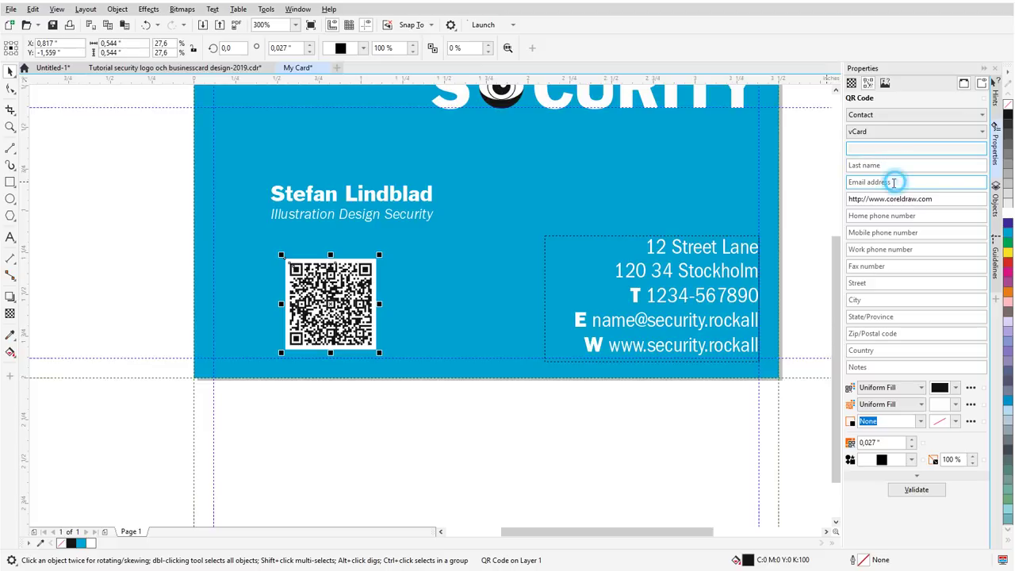
left_click(894, 181)
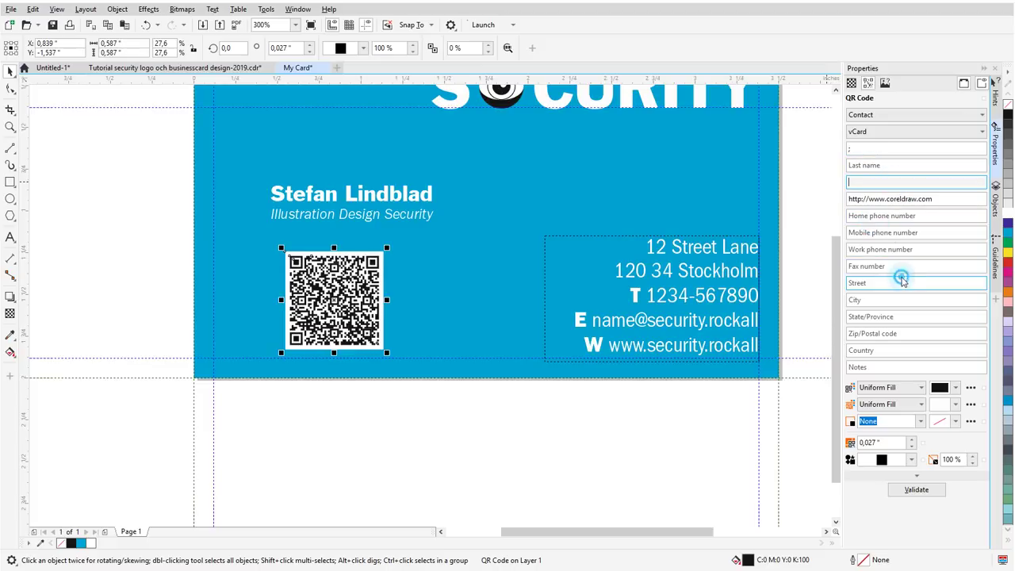
left_click(876, 133)
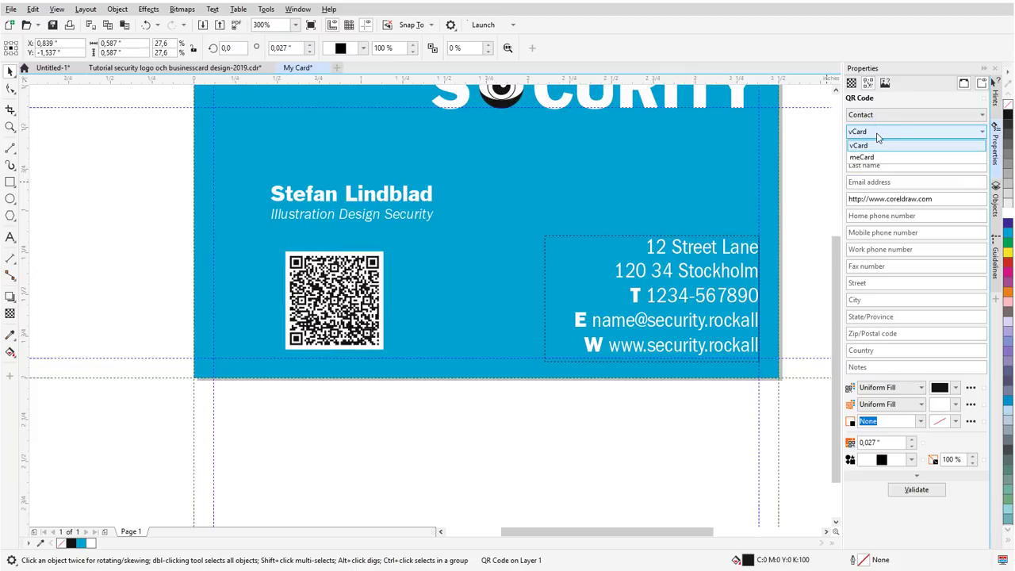
left_click(878, 133)
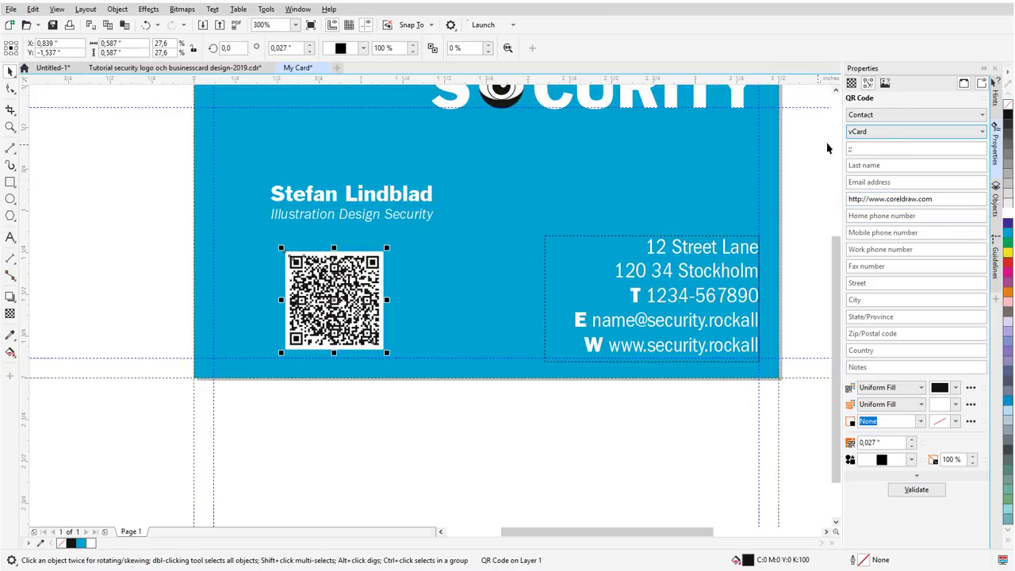
left_click(878, 133)
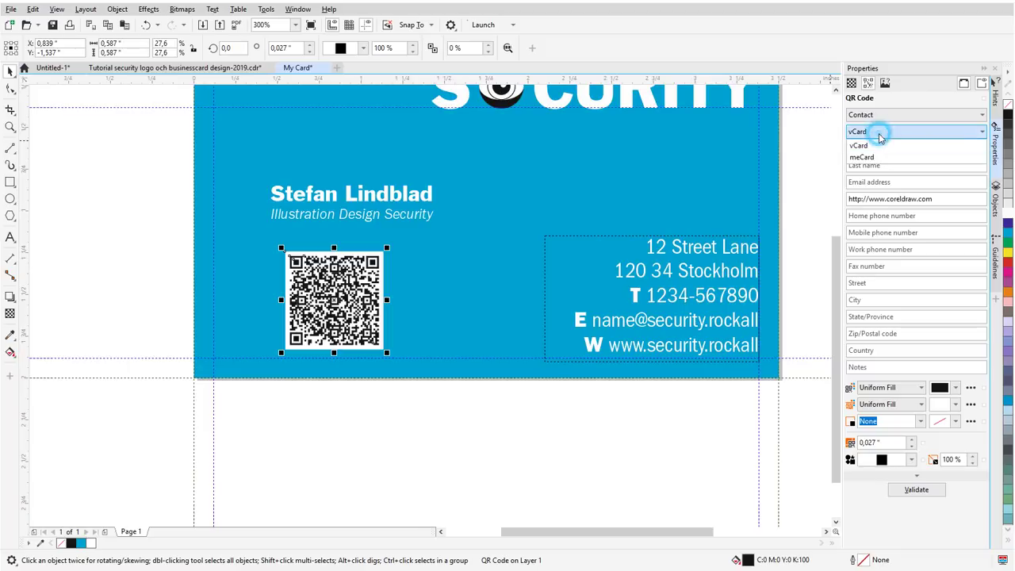
left_click(878, 135)
Step: Return the QR code to an empty URL and enlarge it to 37,1% in the lower-left corner
left_click(879, 115)
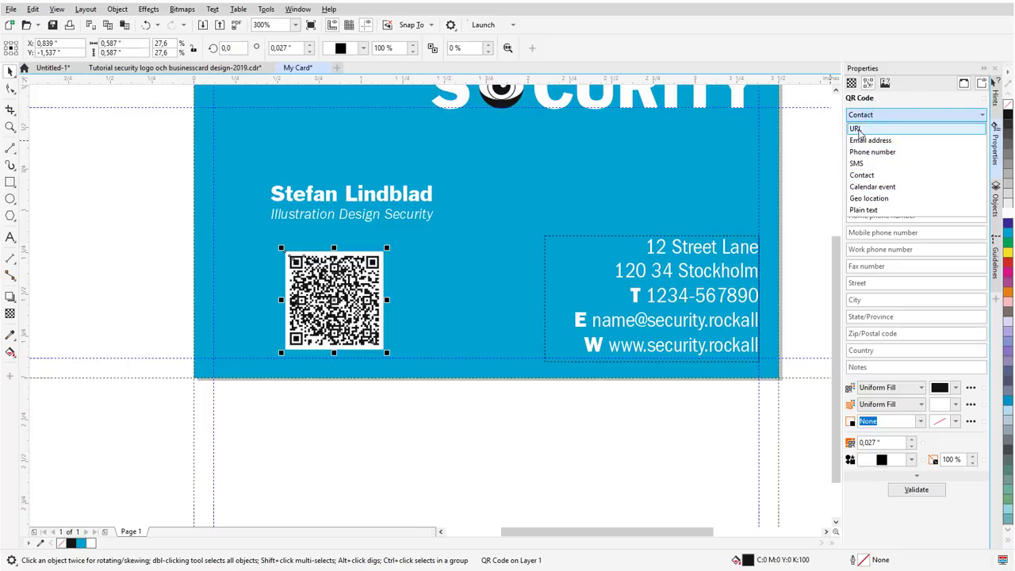
left_click(870, 127)
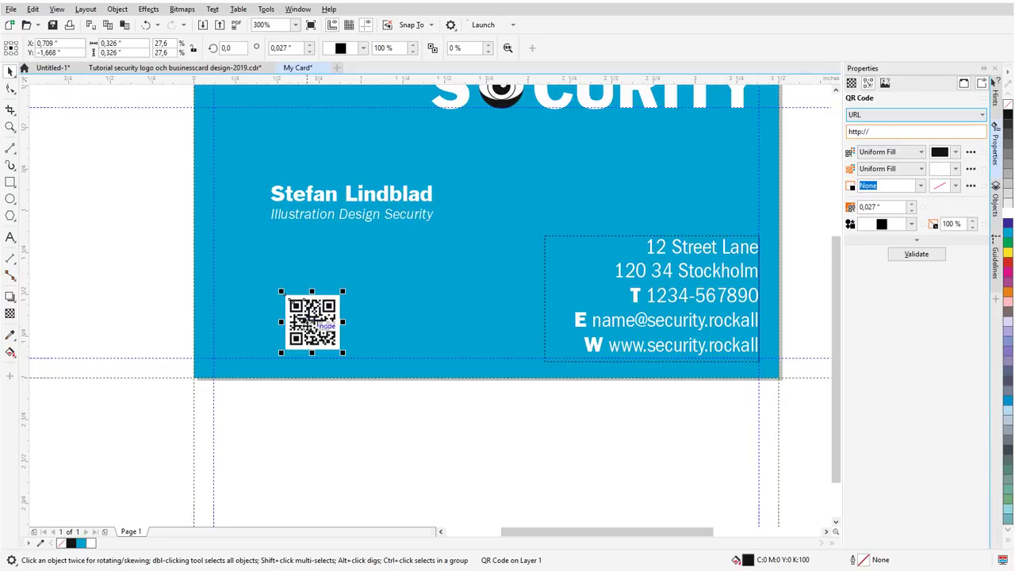
left_click_drag(316, 325, 366, 359)
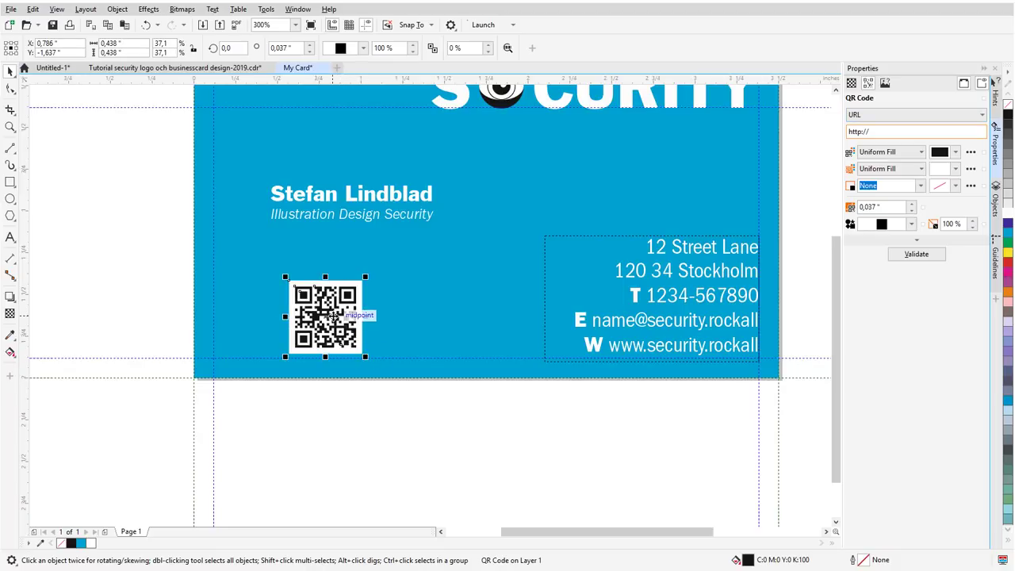
left_click_drag(331, 317, 321, 316)
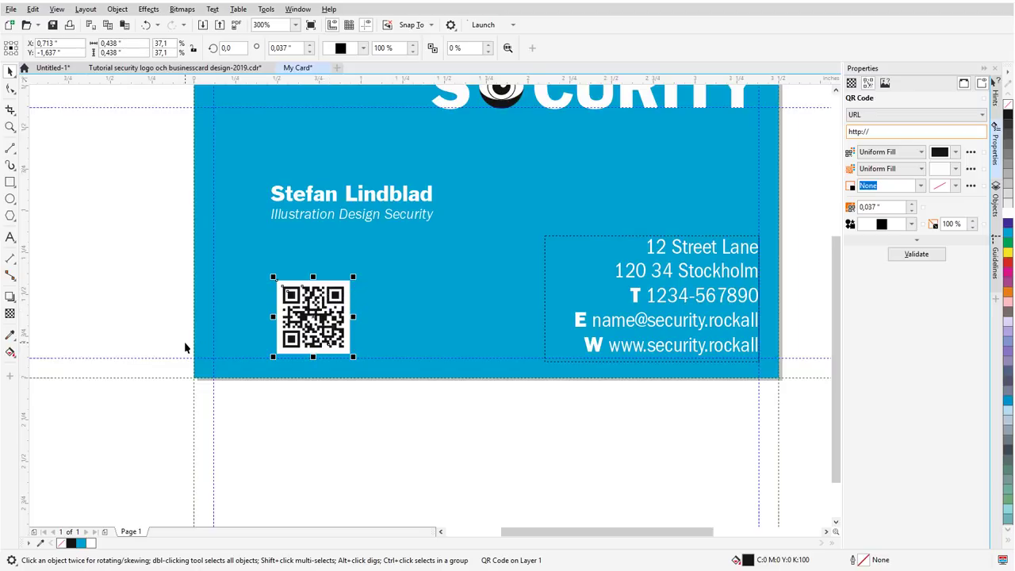
Step: Draw a square rectangle frame around the QR code
left_click(11, 181)
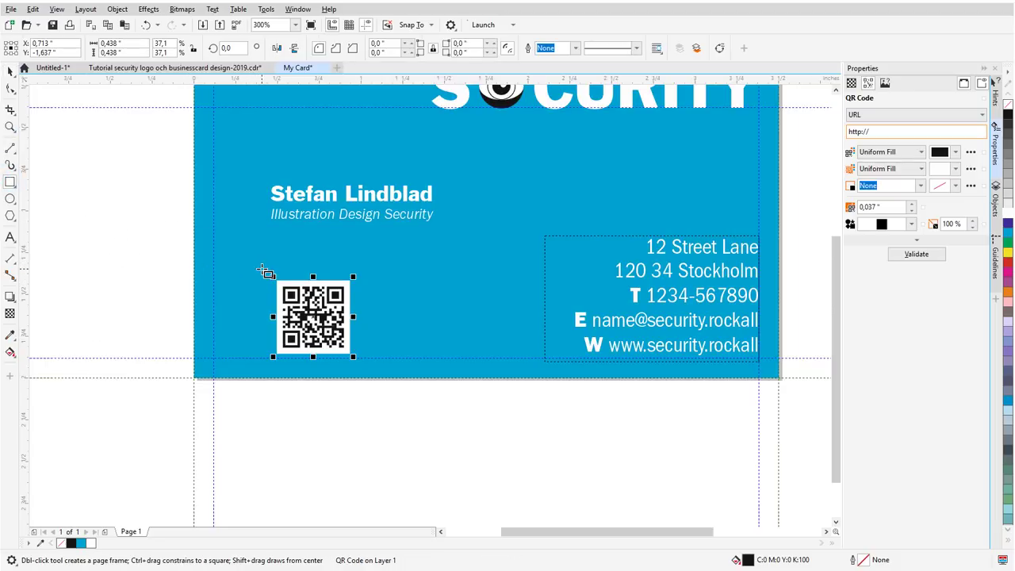
left_click_drag(271, 269, 358, 356)
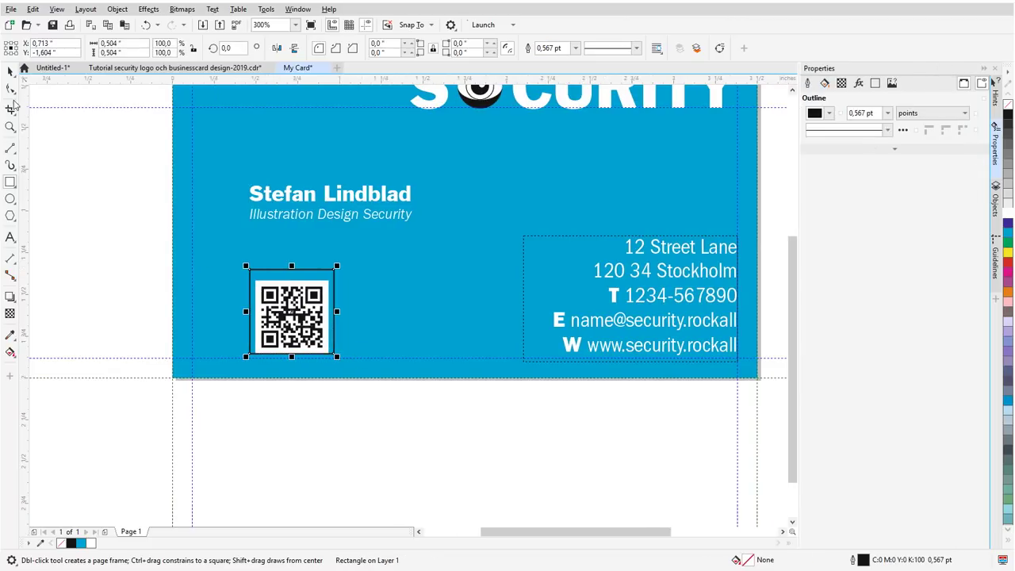
key("space")
left_click(143, 242)
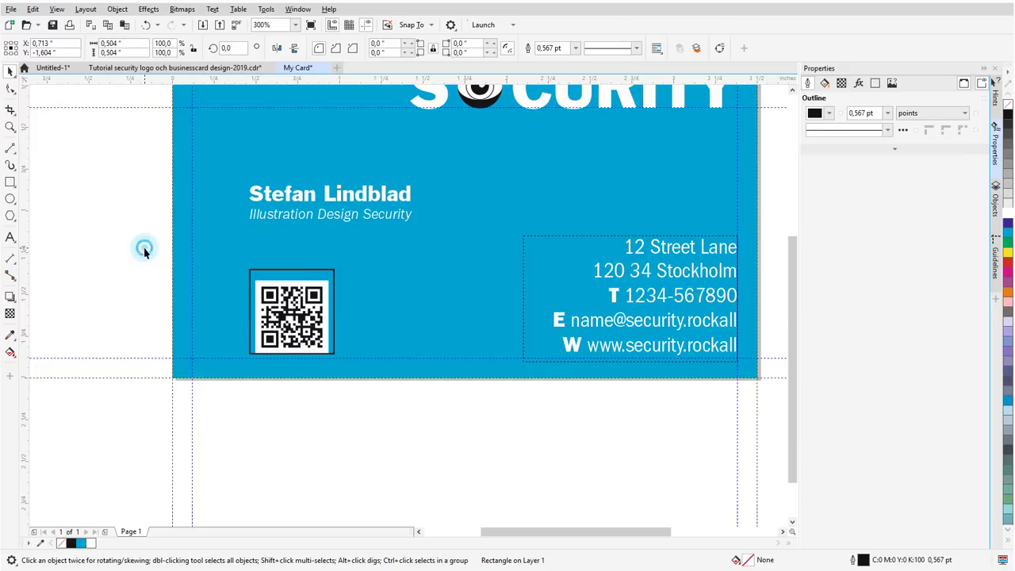
Step: Centre the QR code and frame together, then move them back to the card's lower left
left_click_drag(337, 331, 392, 420)
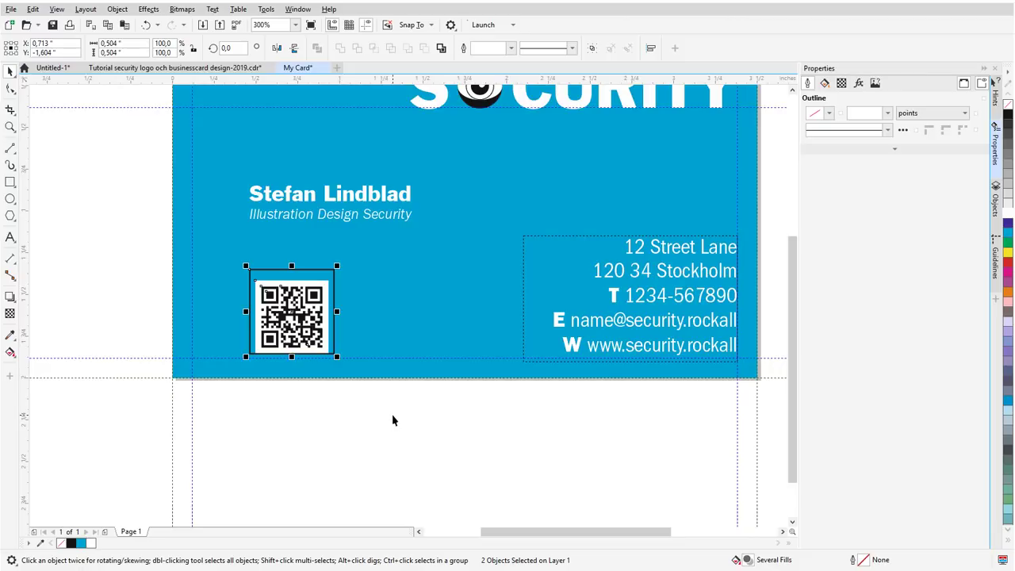
key("p")
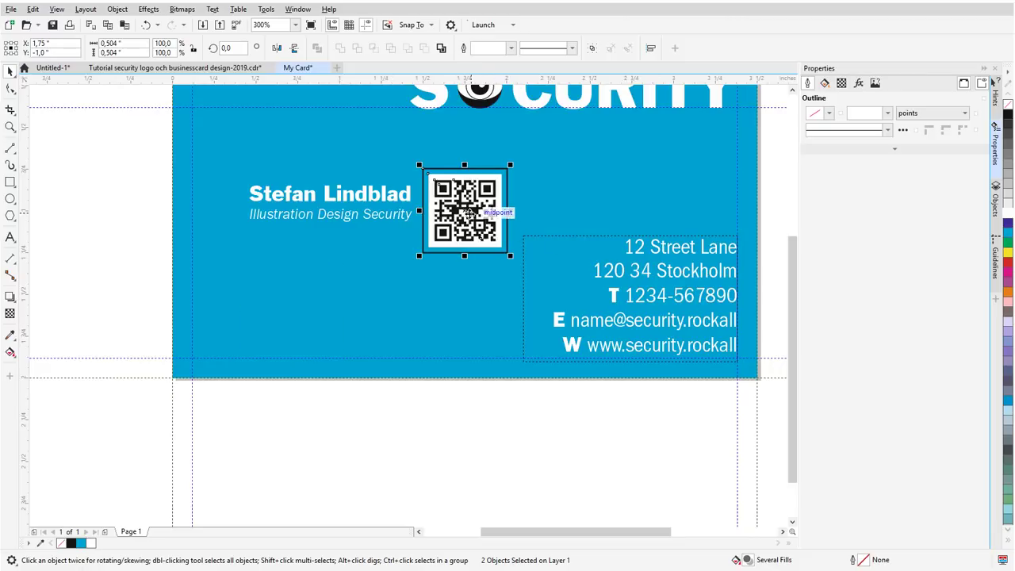
left_click_drag(466, 212, 290, 317)
scroll(281, 409, "up", 3)
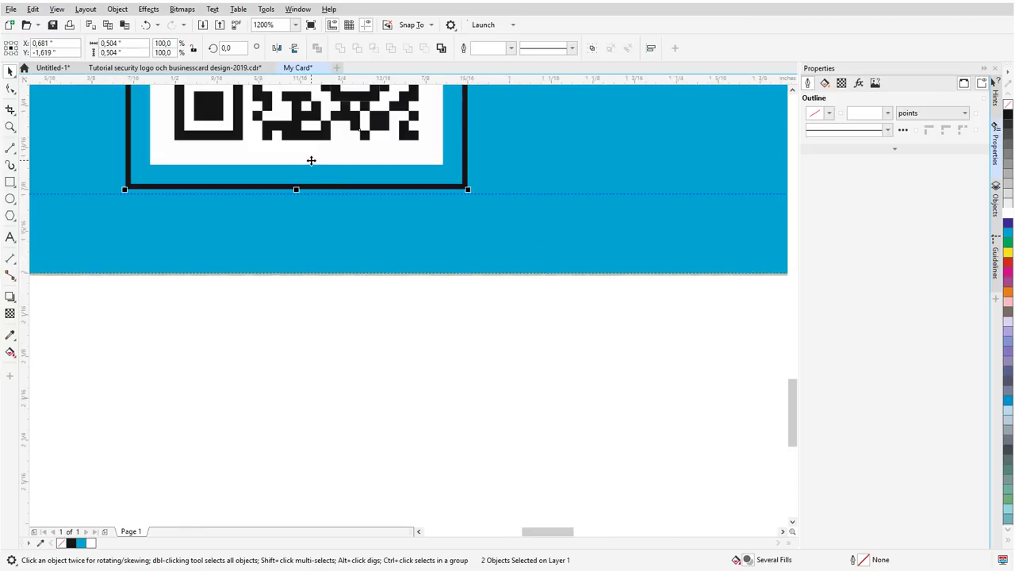
left_click_drag(311, 160, 311, 169)
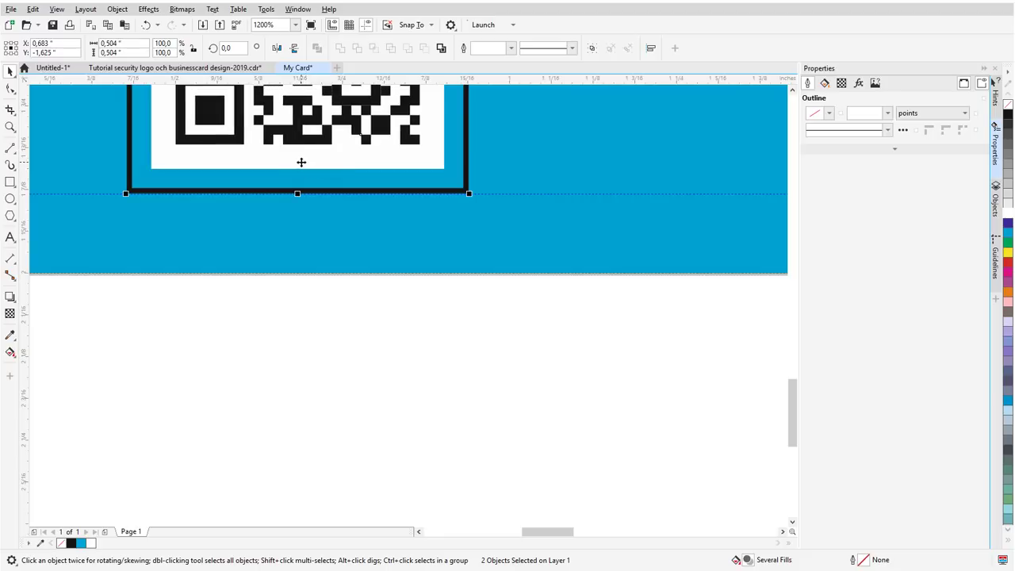
left_click(404, 357)
Step: Make the QR frame's outline white from the colour palette
left_click(402, 191)
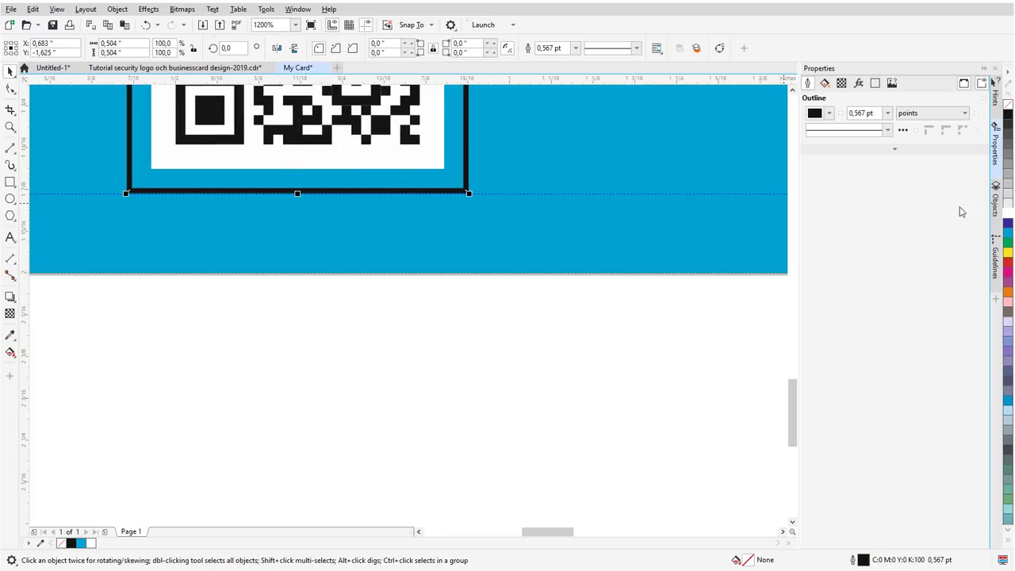
right_click(1008, 219)
scroll(515, 376, "down", 2)
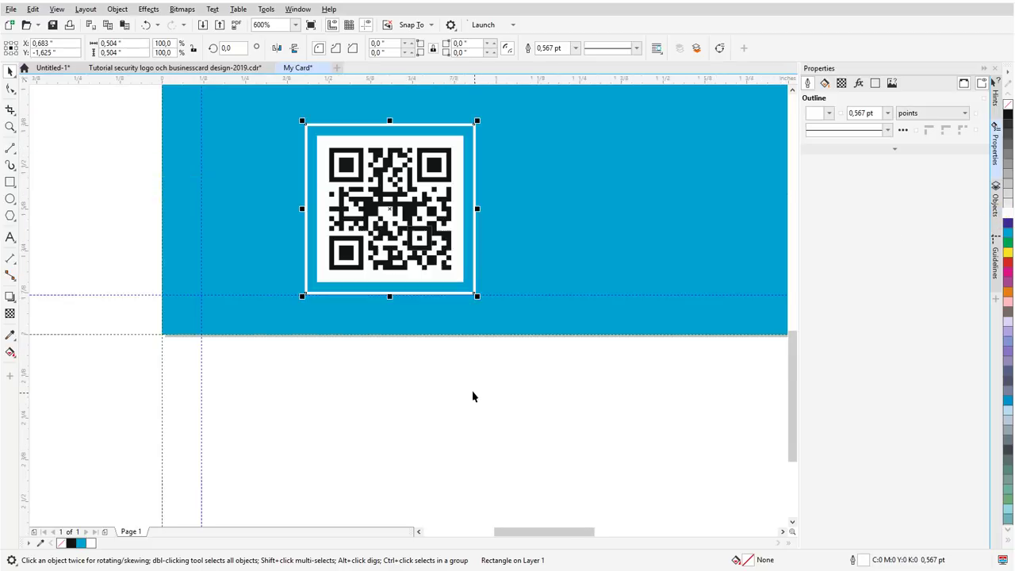
left_click_drag(513, 531, 580, 529)
left_click_drag(793, 442, 793, 429)
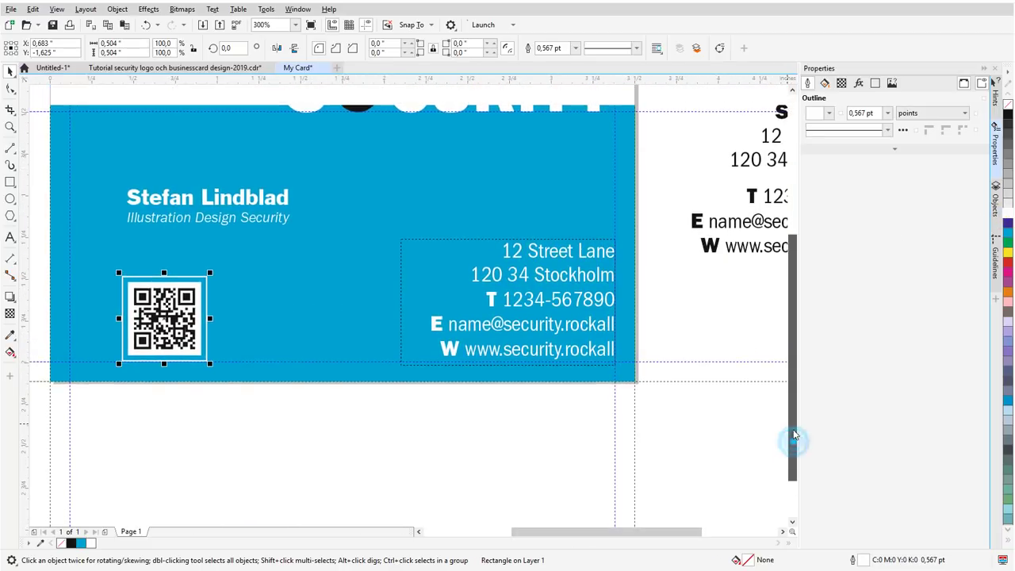
left_click(416, 459)
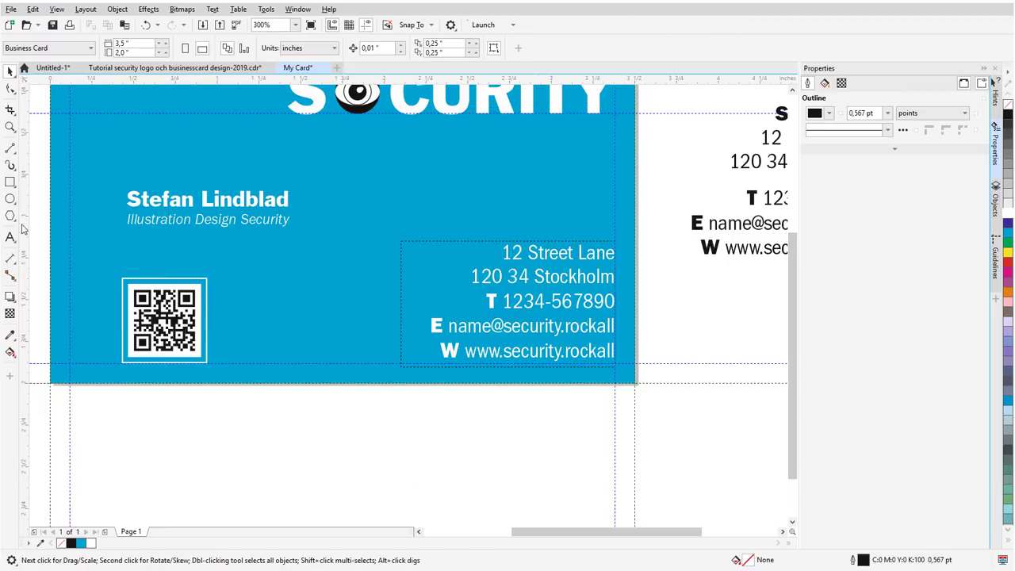
Step: Add a vertical guide at the QR frame's left edge and snap the name and tagline to it
left_click_drag(23, 230, 123, 278)
left_click(131, 199)
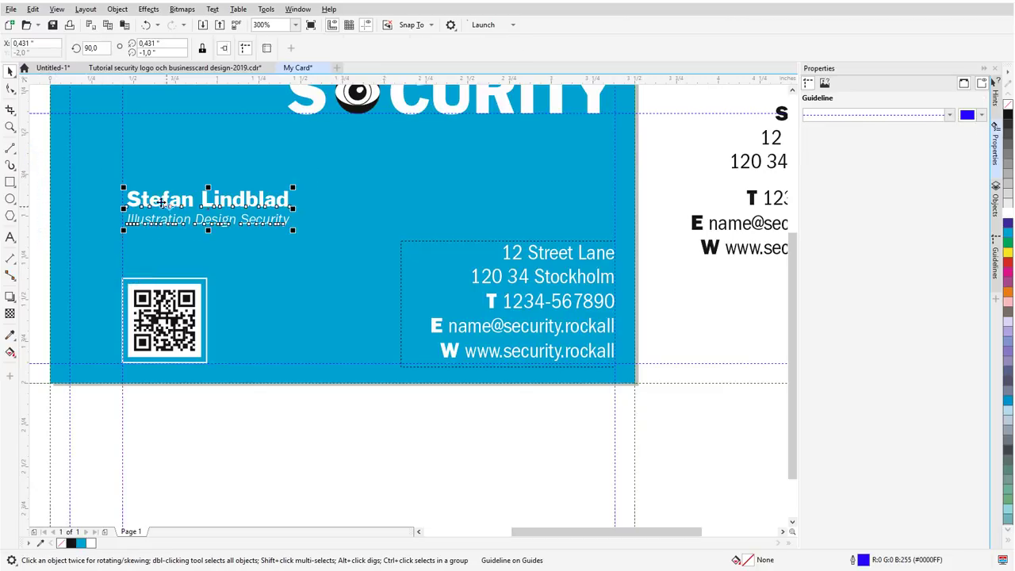
scroll(126, 201, "up", 1)
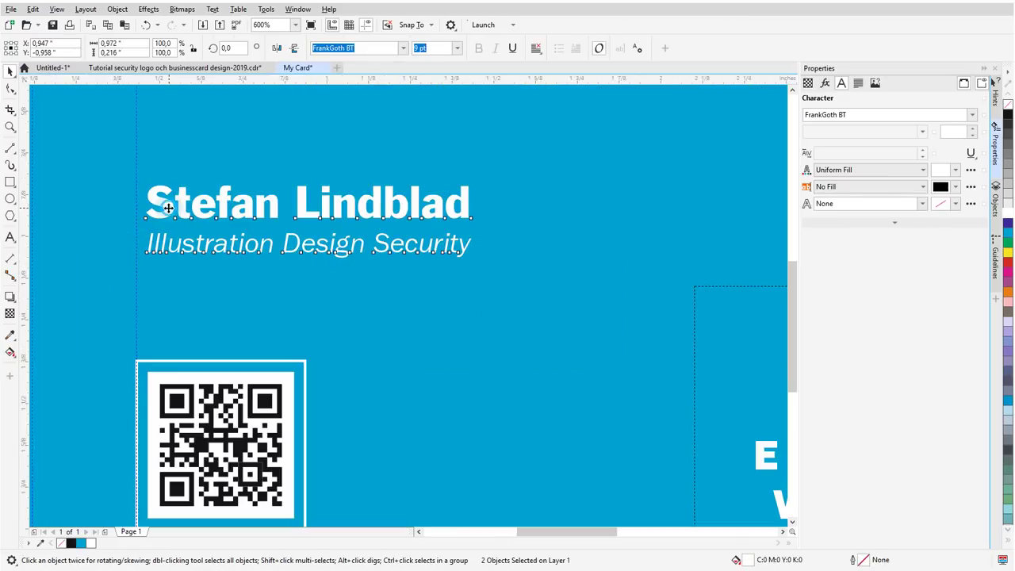
left_click_drag(162, 212, 152, 212)
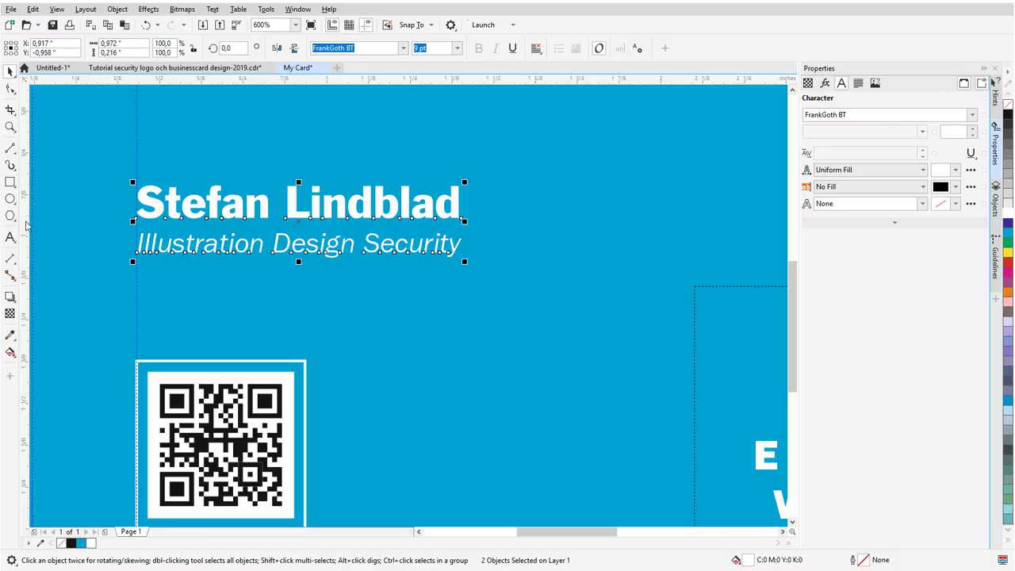
left_click(11, 147)
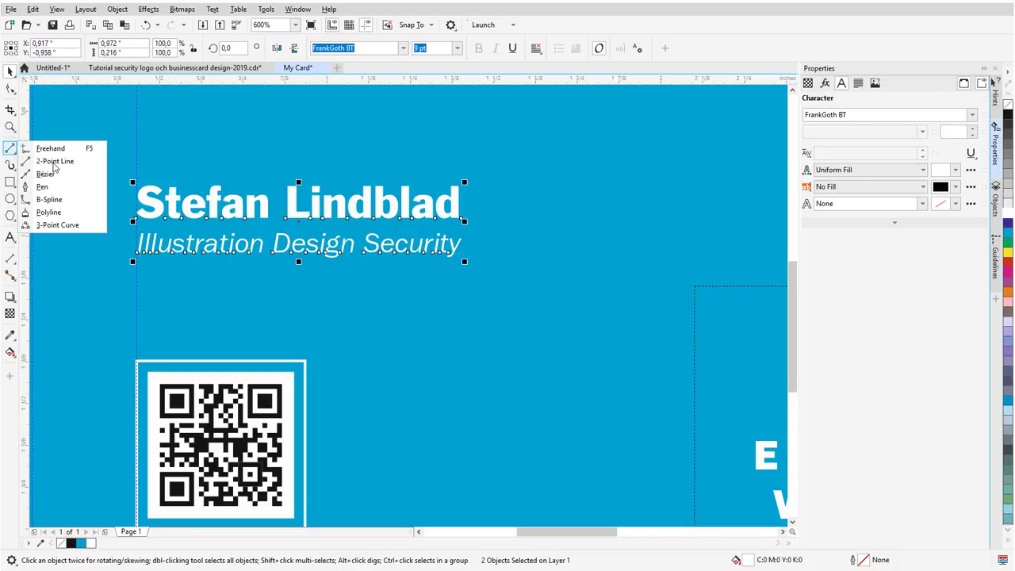
Step: Draw a white horizontal 2-point line from the QR frame toward the e-mail line
left_click(54, 162)
scroll(75, 249, "down", 1)
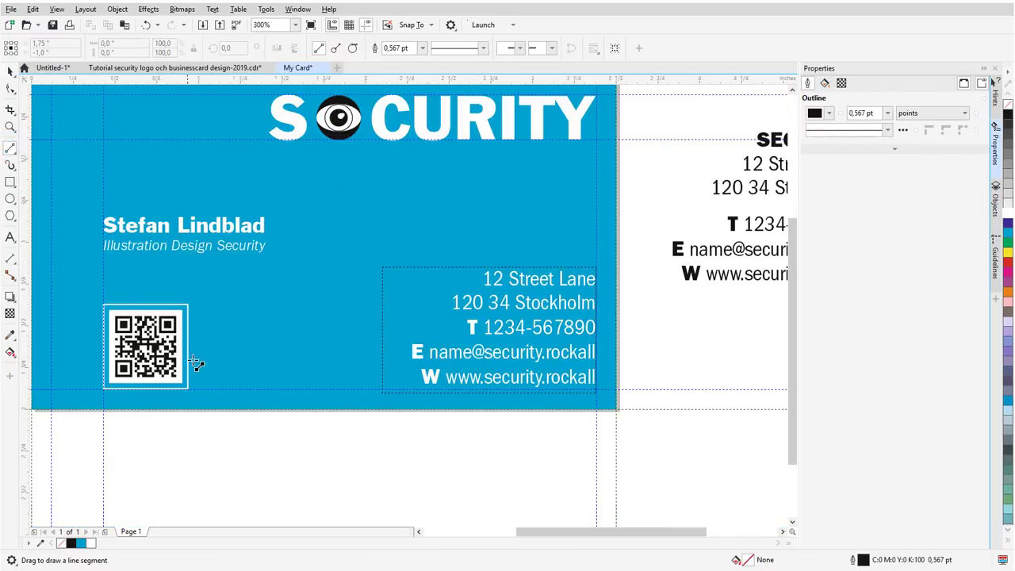
left_click_drag(197, 367, 319, 365)
key("ctrl+z")
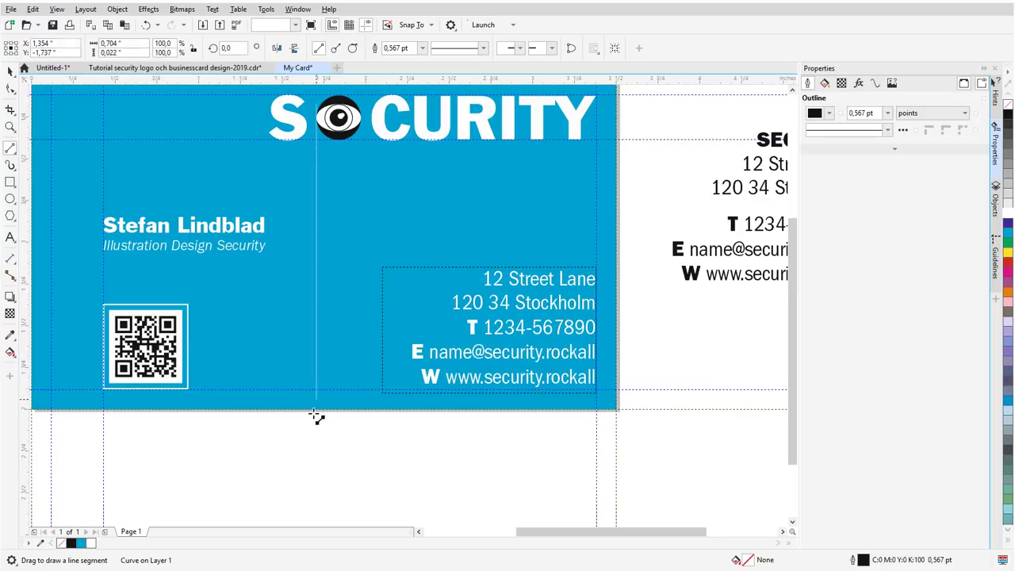
left_click_drag(188, 358, 380, 357)
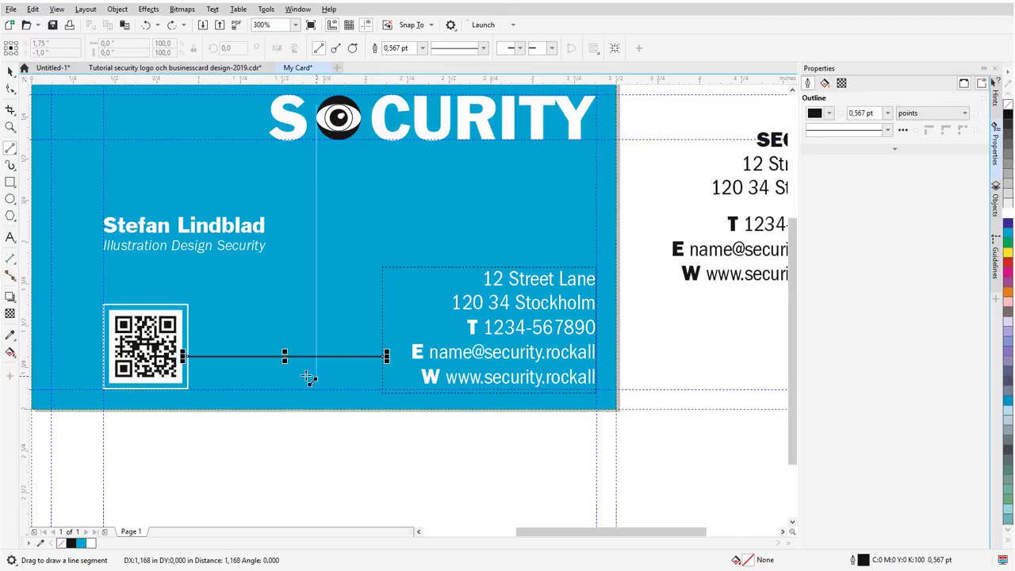
left_click(8, 71)
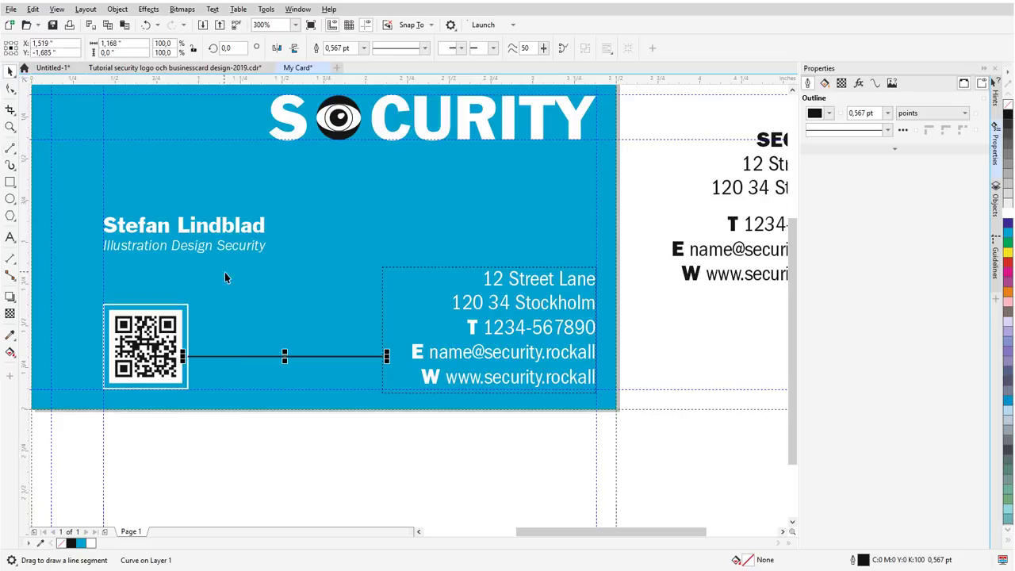
right_click(1007, 216)
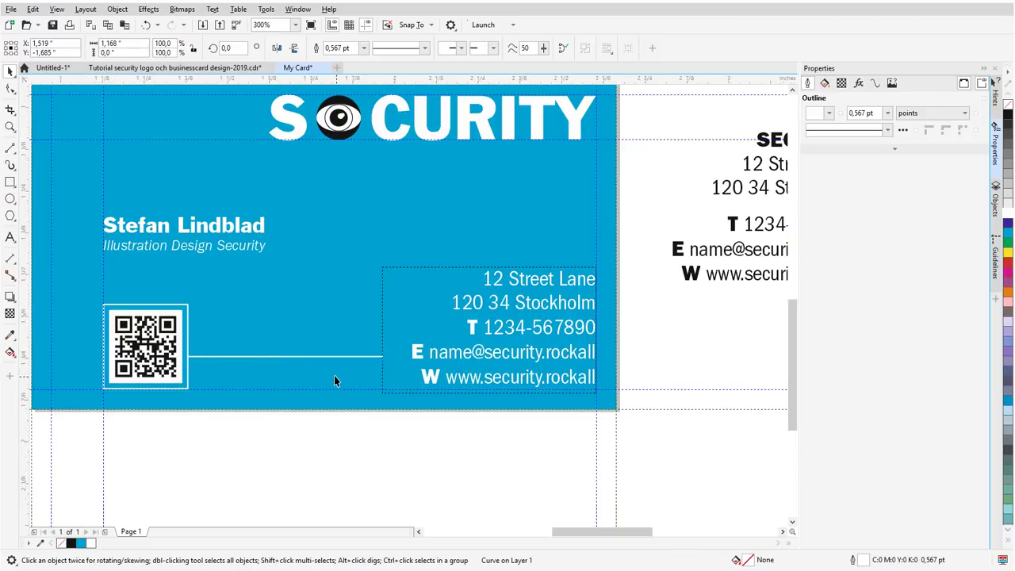
Step: Draw a small circle at the line's right end with a white outline
scroll(334, 375, "up", 2)
left_click(10, 199)
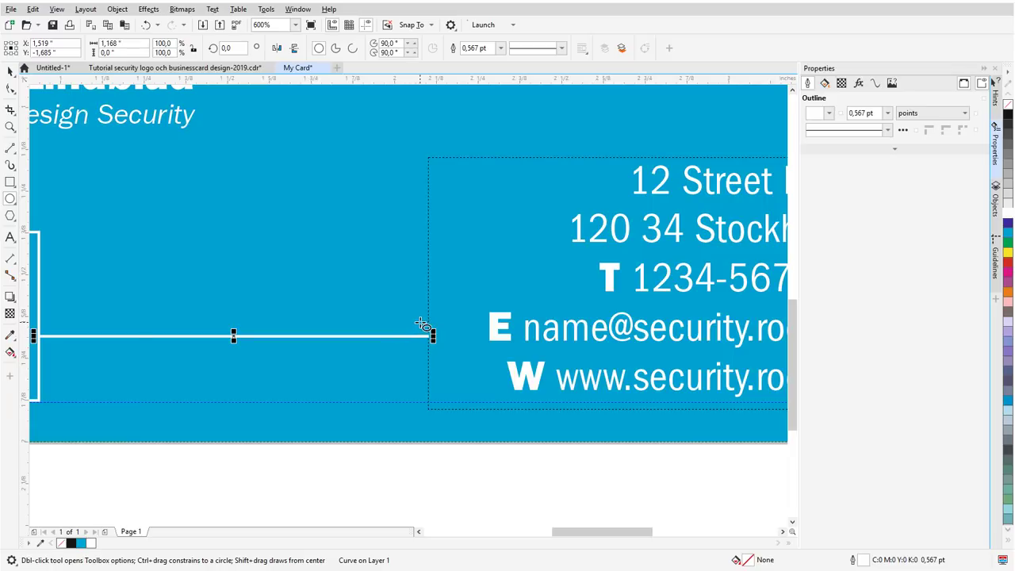
left_click_drag(411, 318, 443, 349)
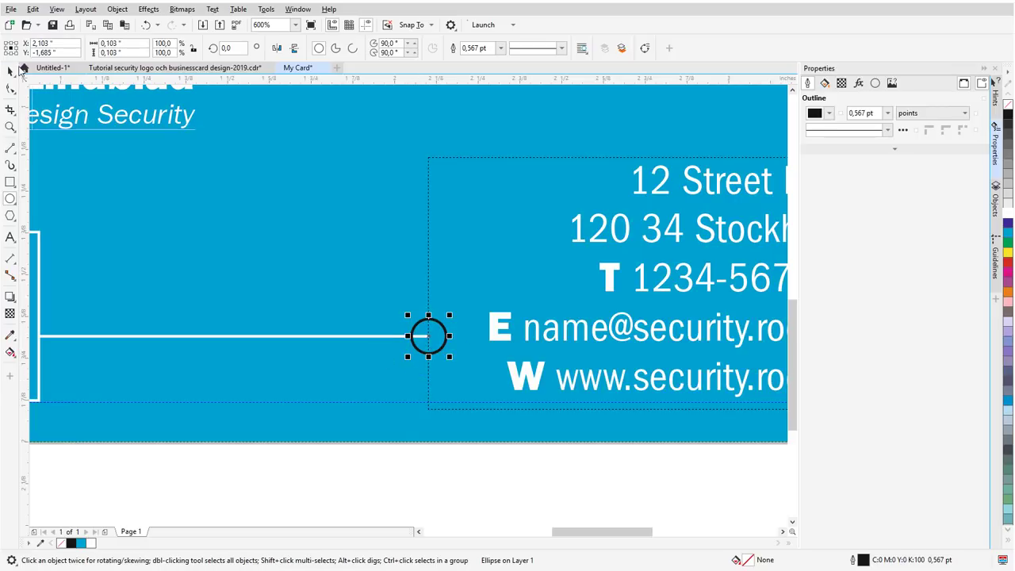
left_click(11, 71)
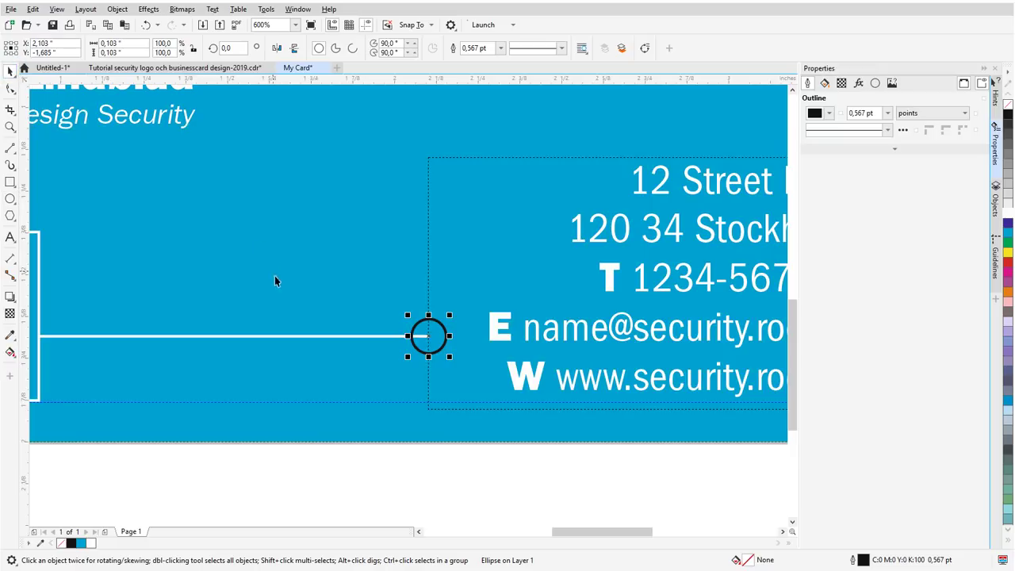
right_click(1008, 215)
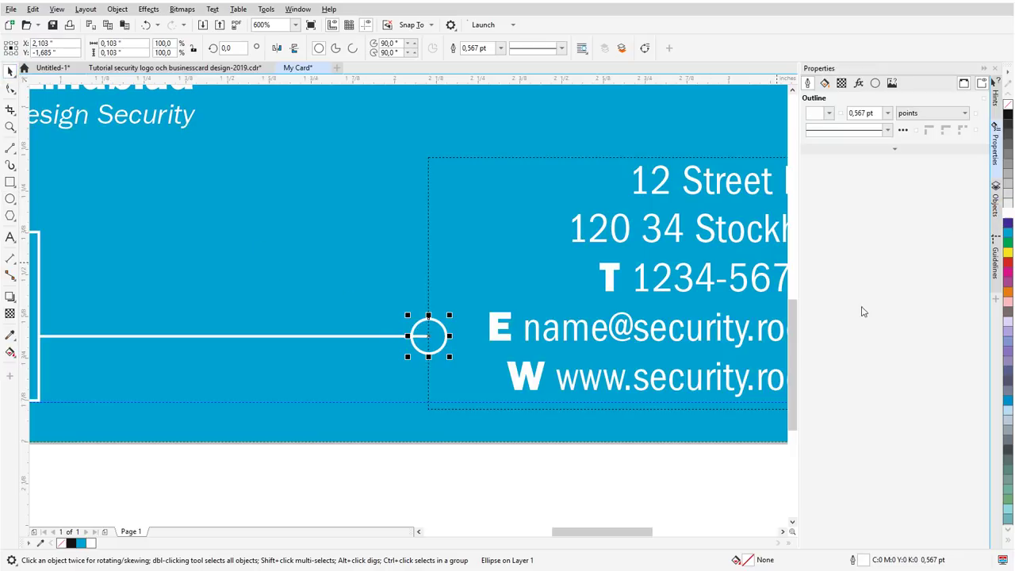
Step: Shorten the line to meet the circle and nudge both up slightly
left_click(315, 336)
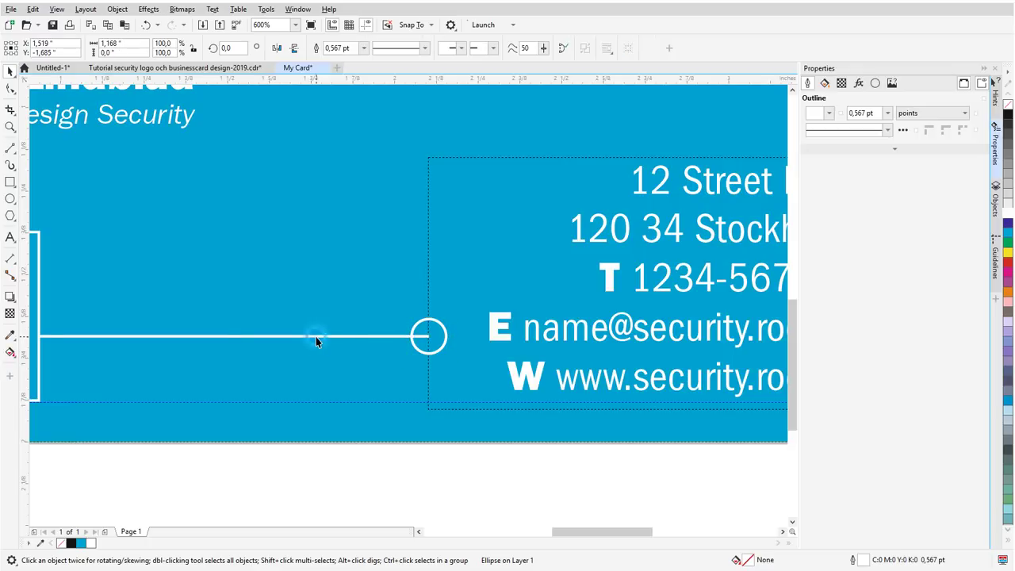
left_click_drag(433, 336, 414, 336)
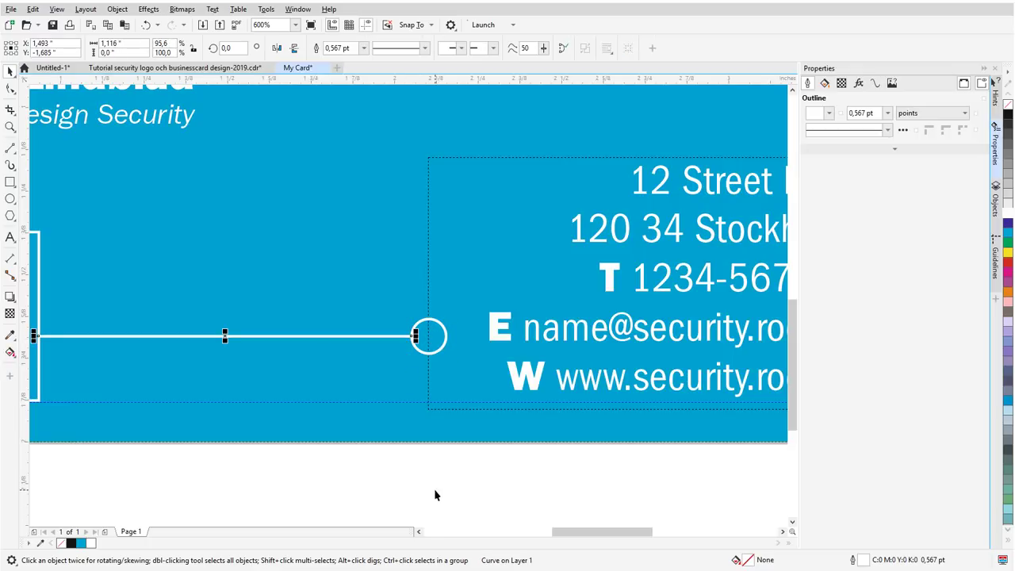
scroll(434, 495, "down", 1)
left_click(365, 501)
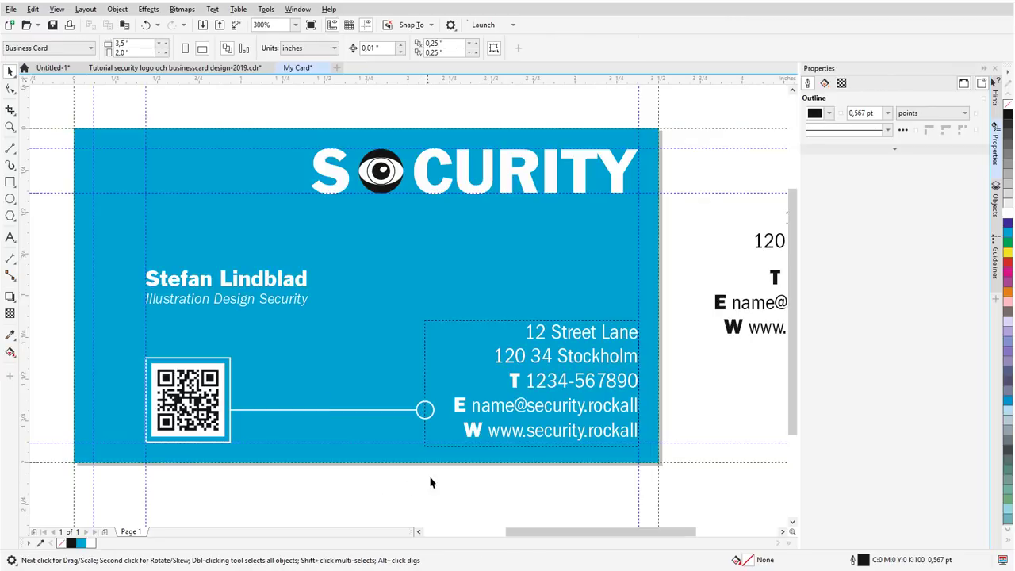
left_click_drag(447, 483, 227, 362)
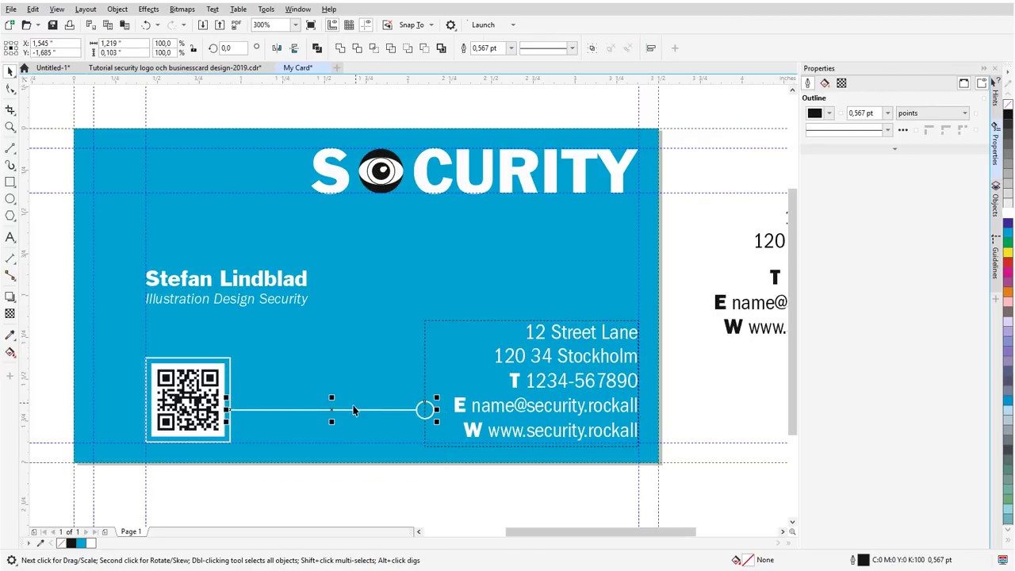
key("Up")
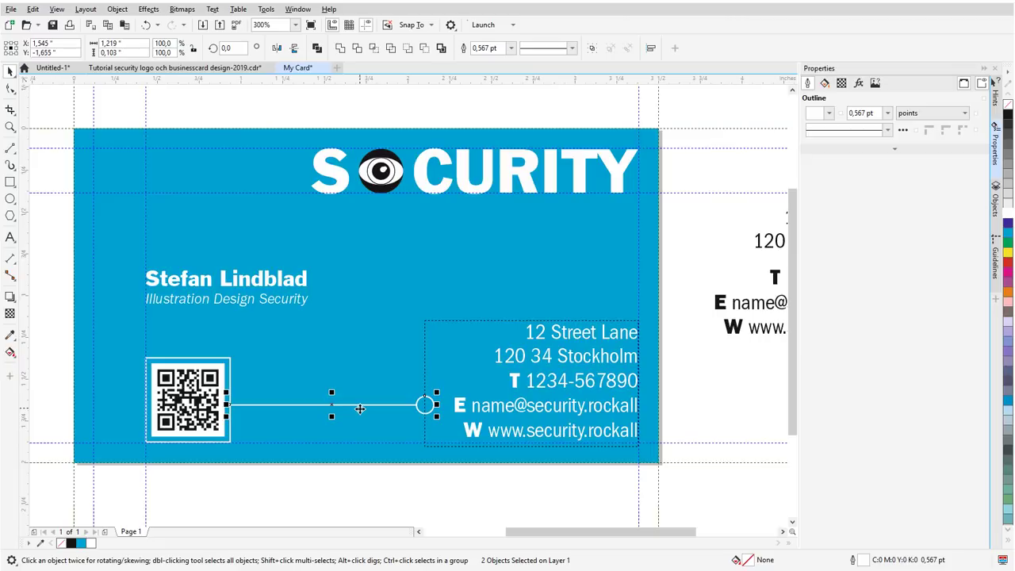
left_click(426, 501)
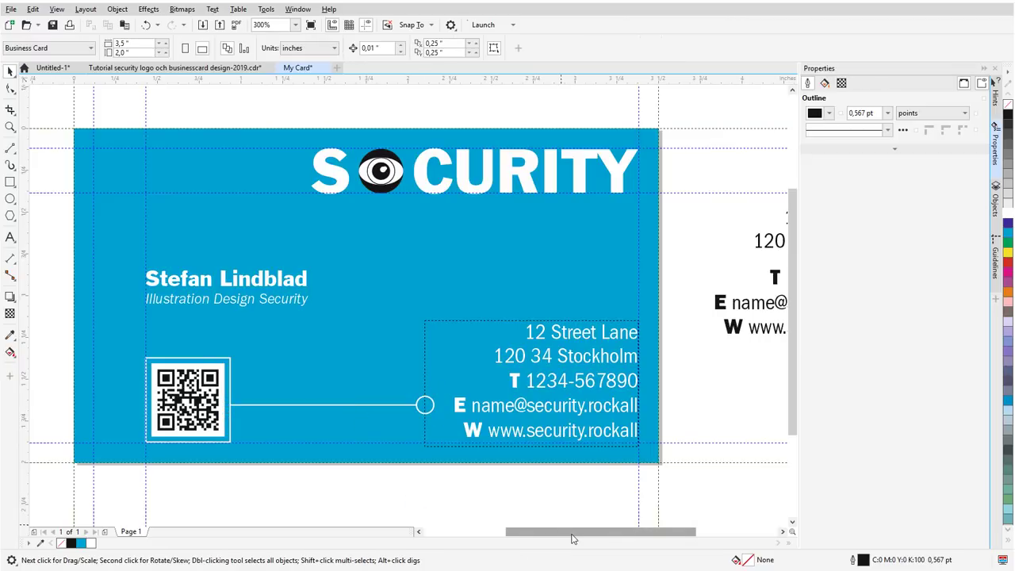
left_click_drag(574, 540, 553, 539)
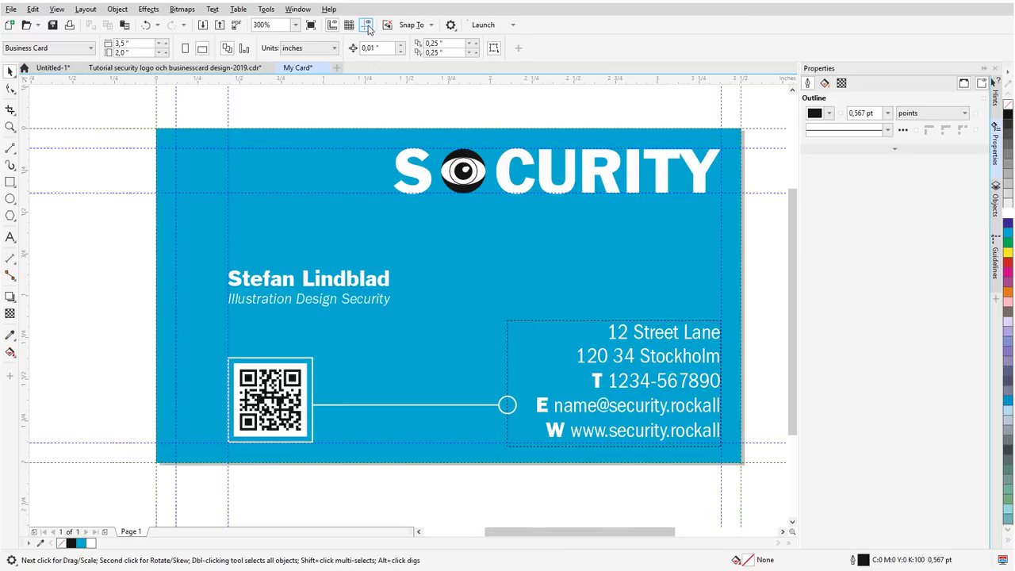
Step: Toggle the guidelines off, on, and off again to preview the clean card
left_click(367, 26)
scroll(791, 259, "up", 1)
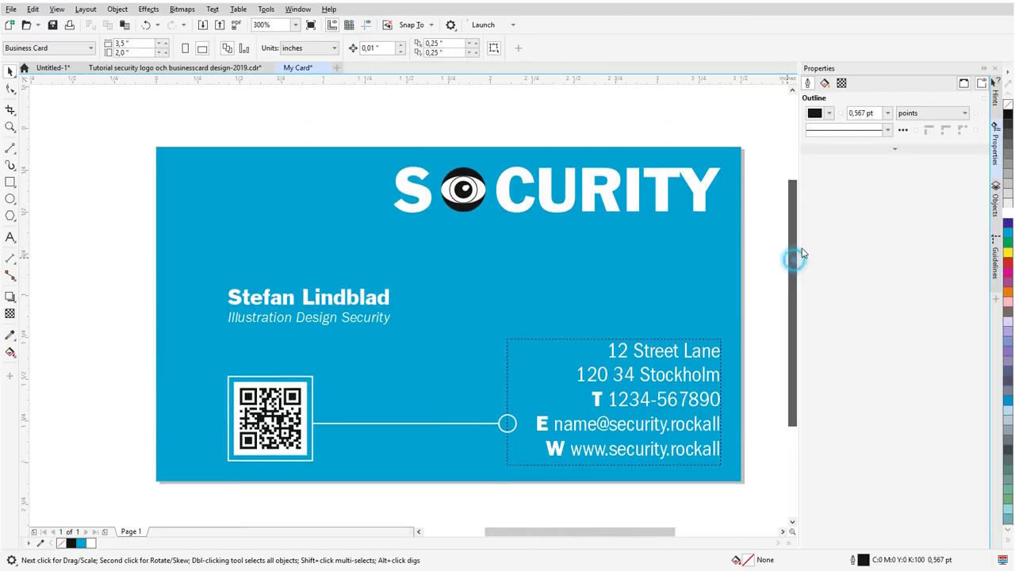
left_click_drag(647, 532, 657, 532)
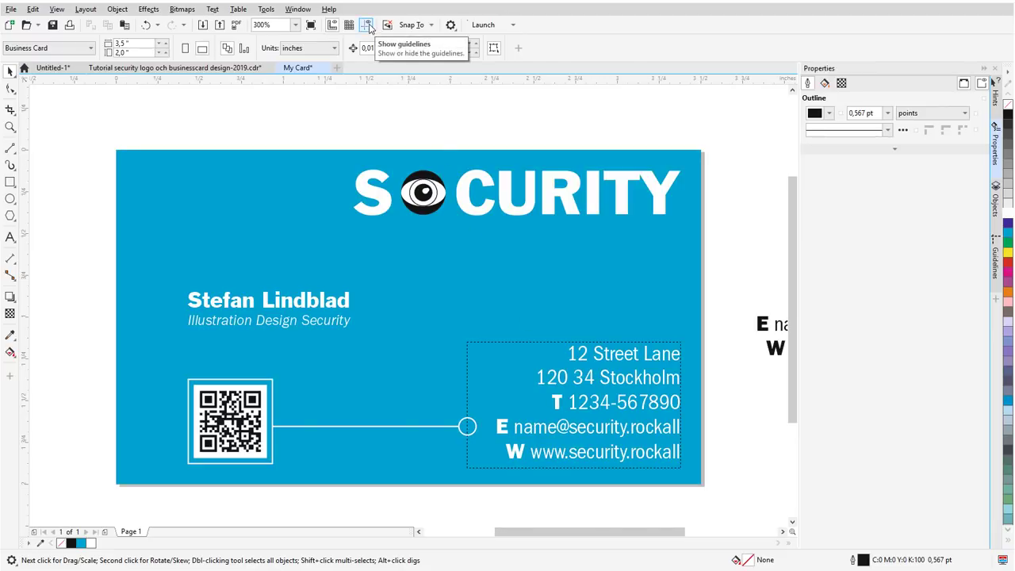
left_click(367, 25)
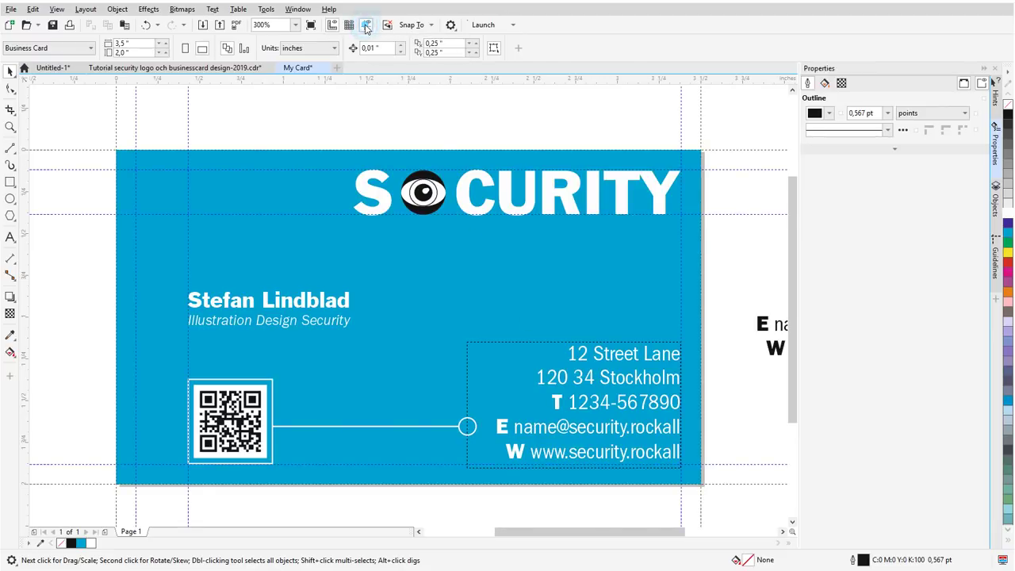
left_click(366, 26)
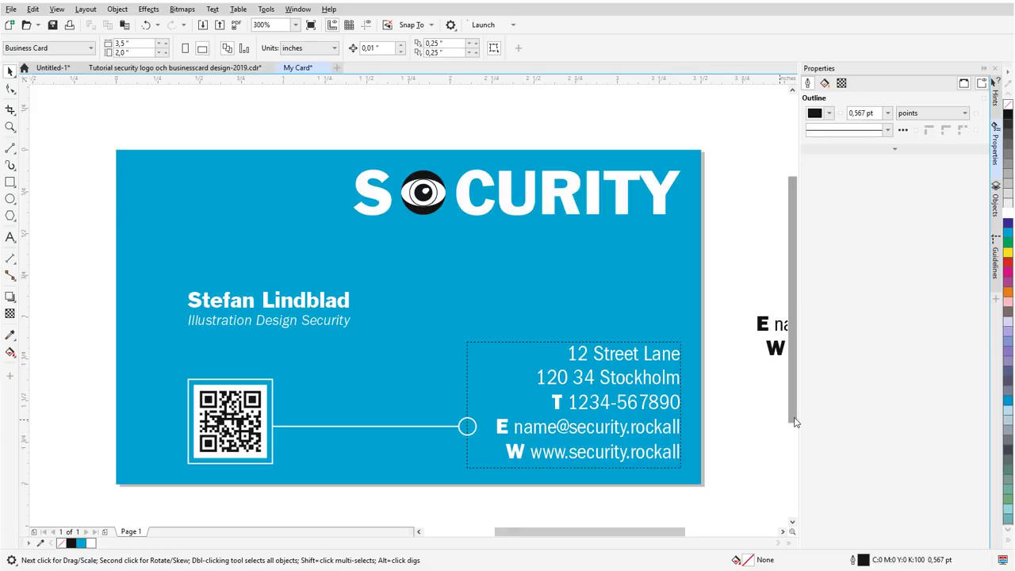
left_click_drag(794, 420, 795, 426)
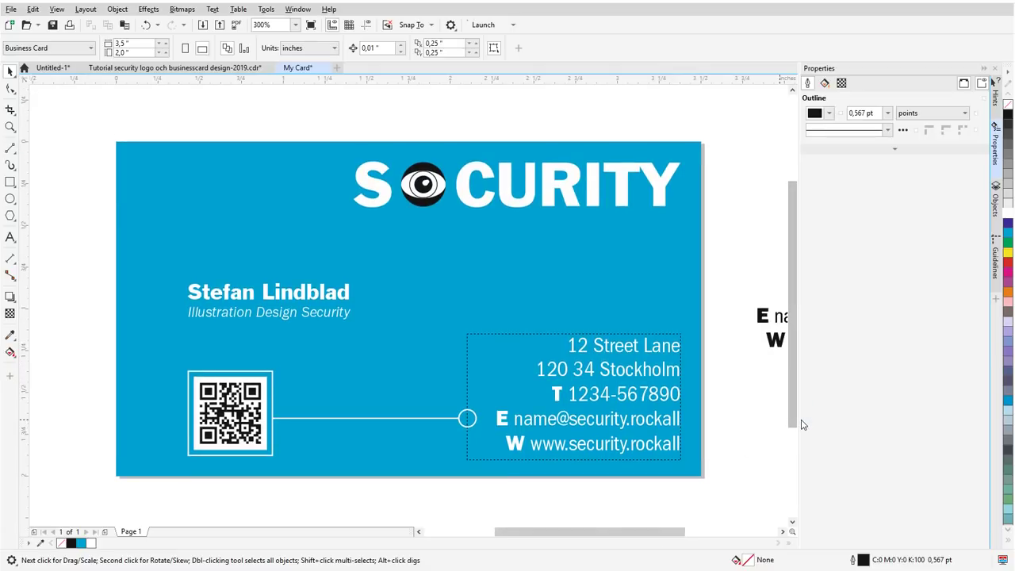